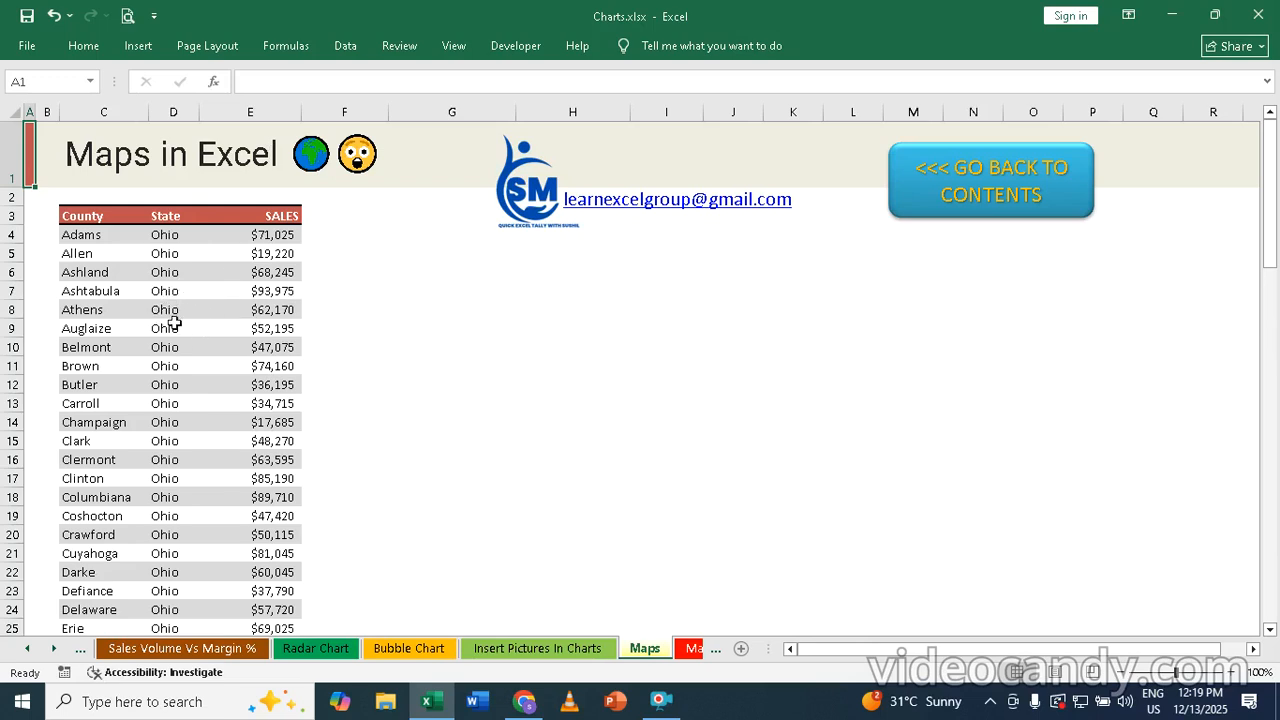
Insert a Filled Map chart from the full County, State and SALES table, and enlarge it to about column O and row 24
click(177, 292)
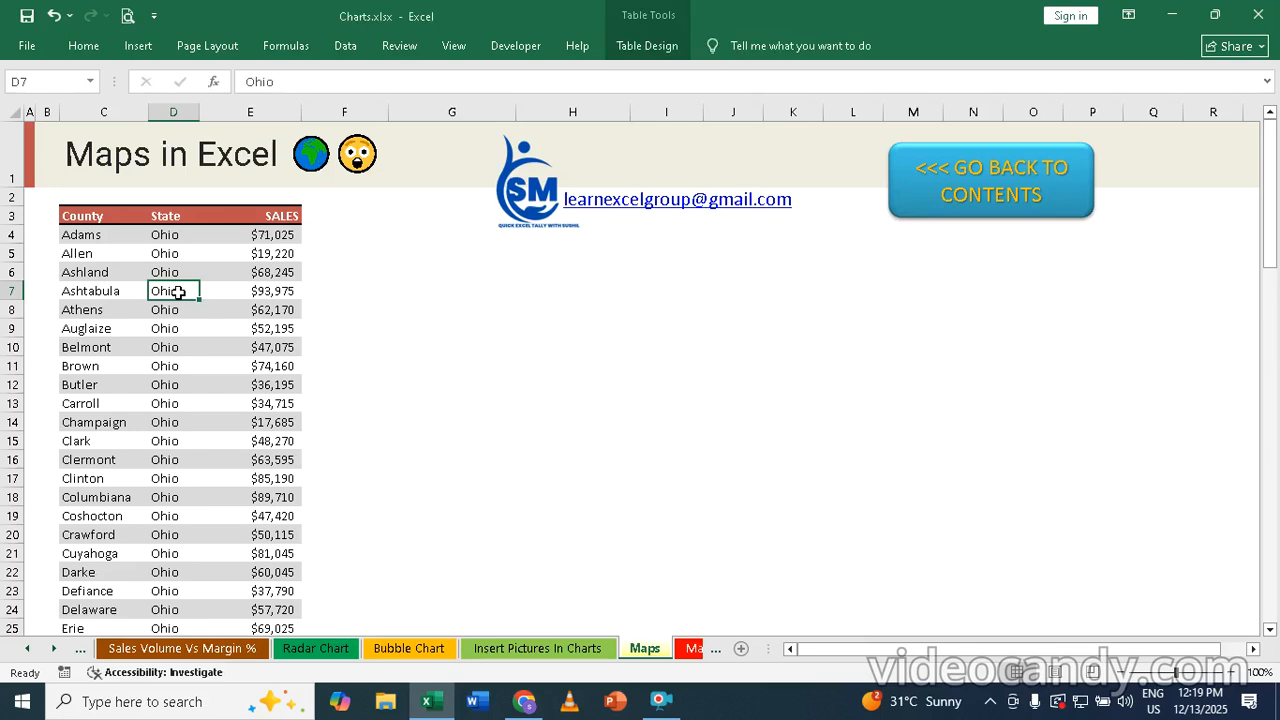
key(ctrl+a)
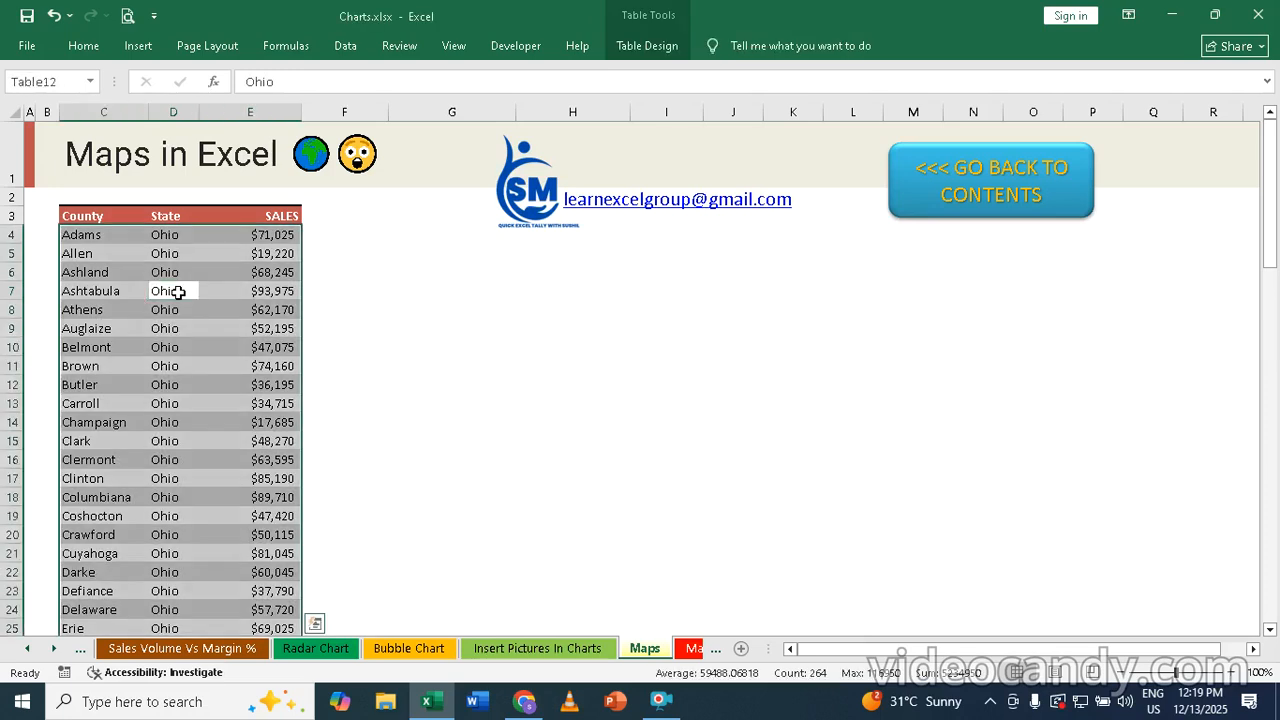
click(106, 216)
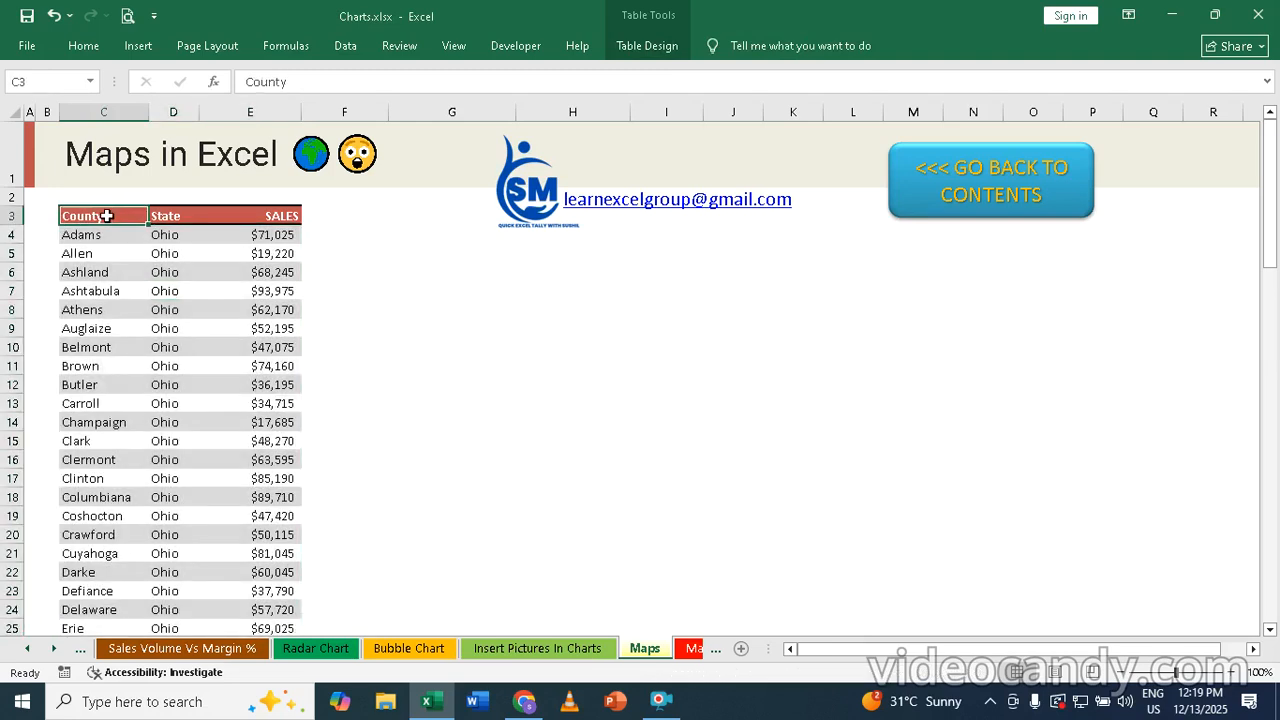
key(ctrl+shift+End)
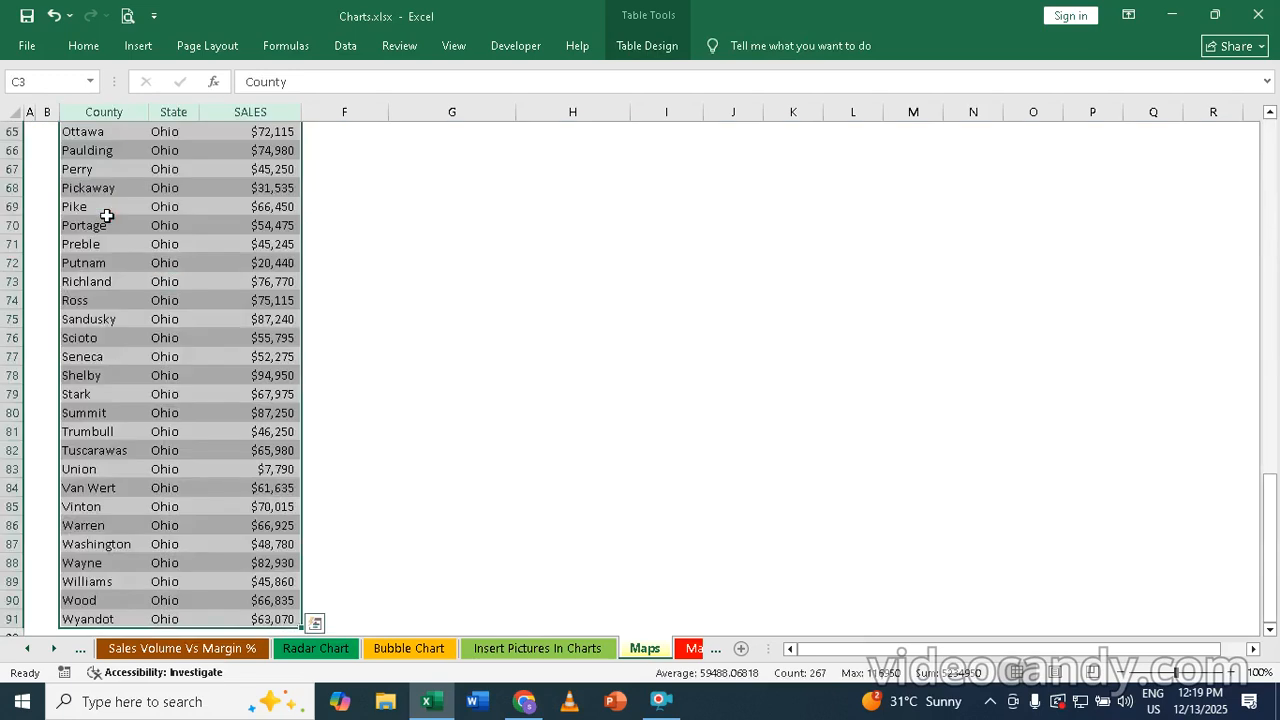
scroll(163, 167, down, 1)
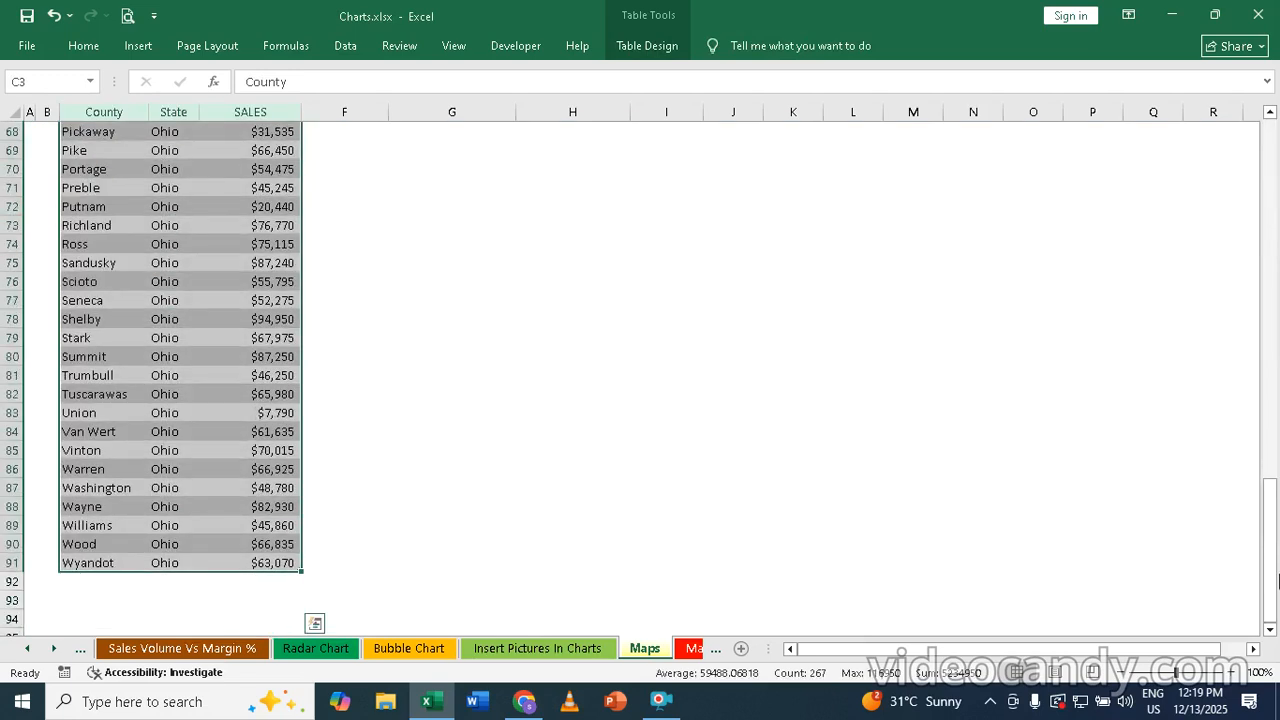
drag(1275, 524, 1270, 122)
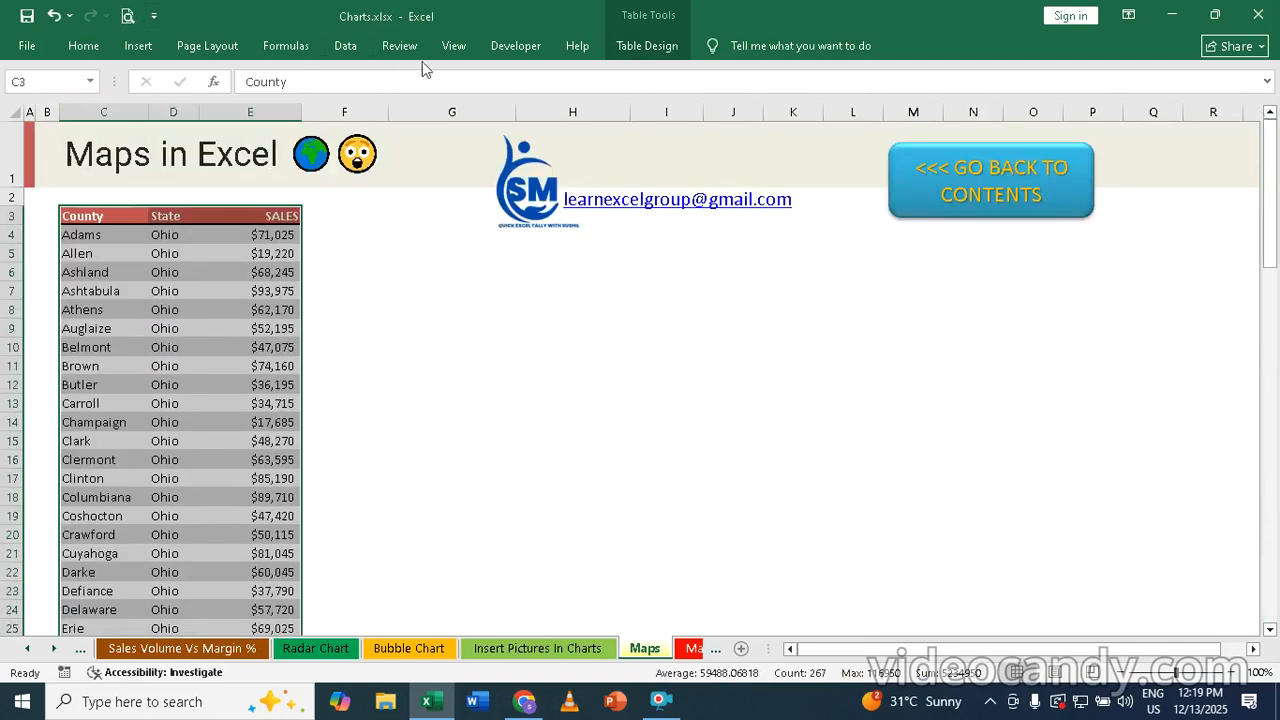
click(138, 46)
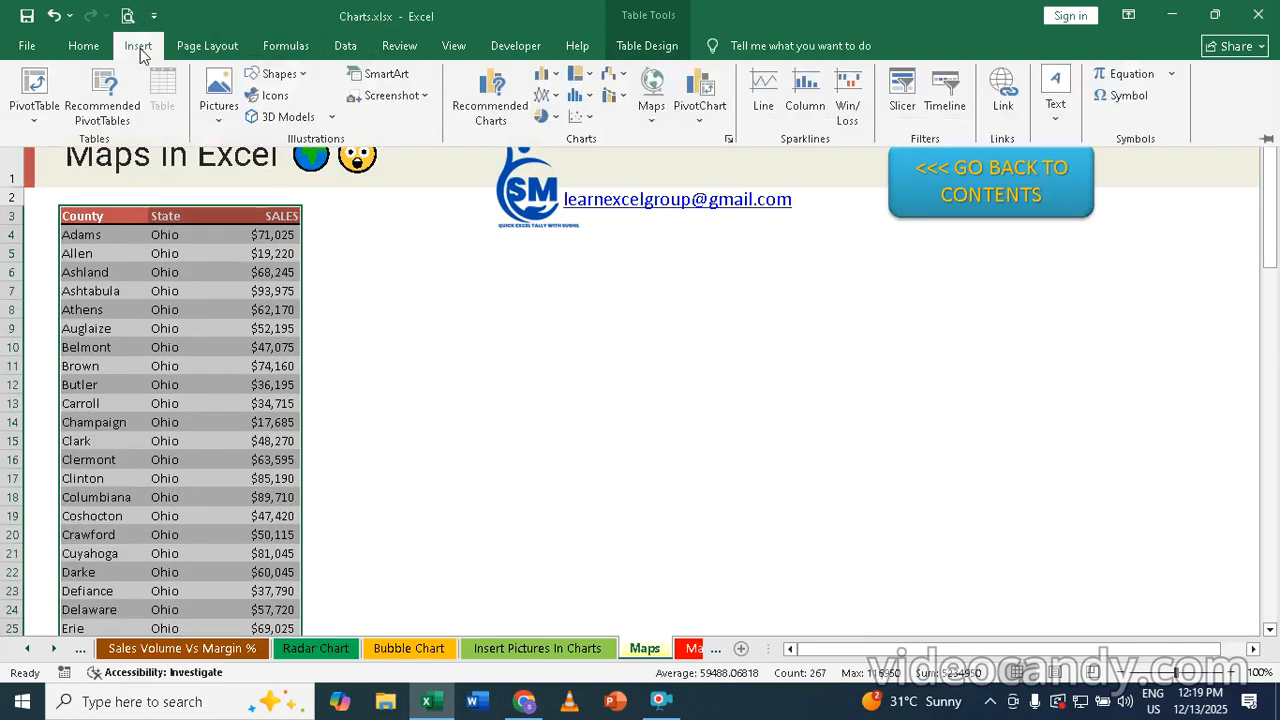
click(651, 90)
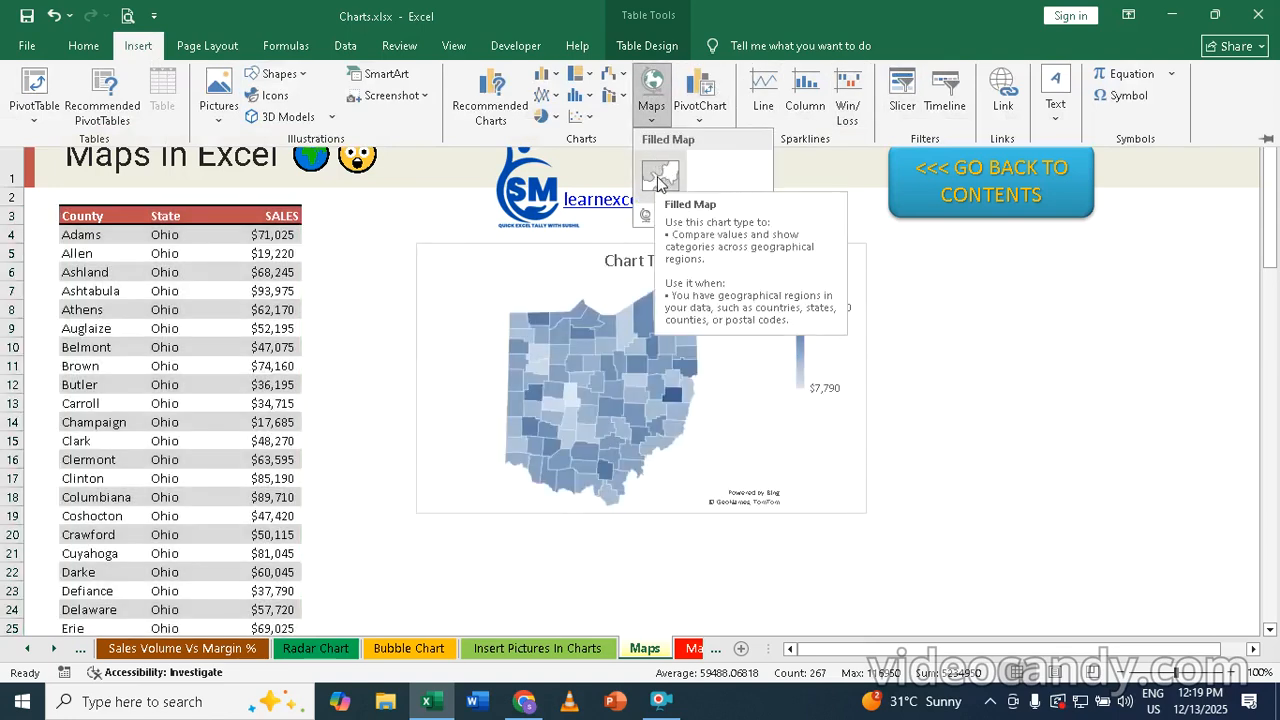
click(658, 179)
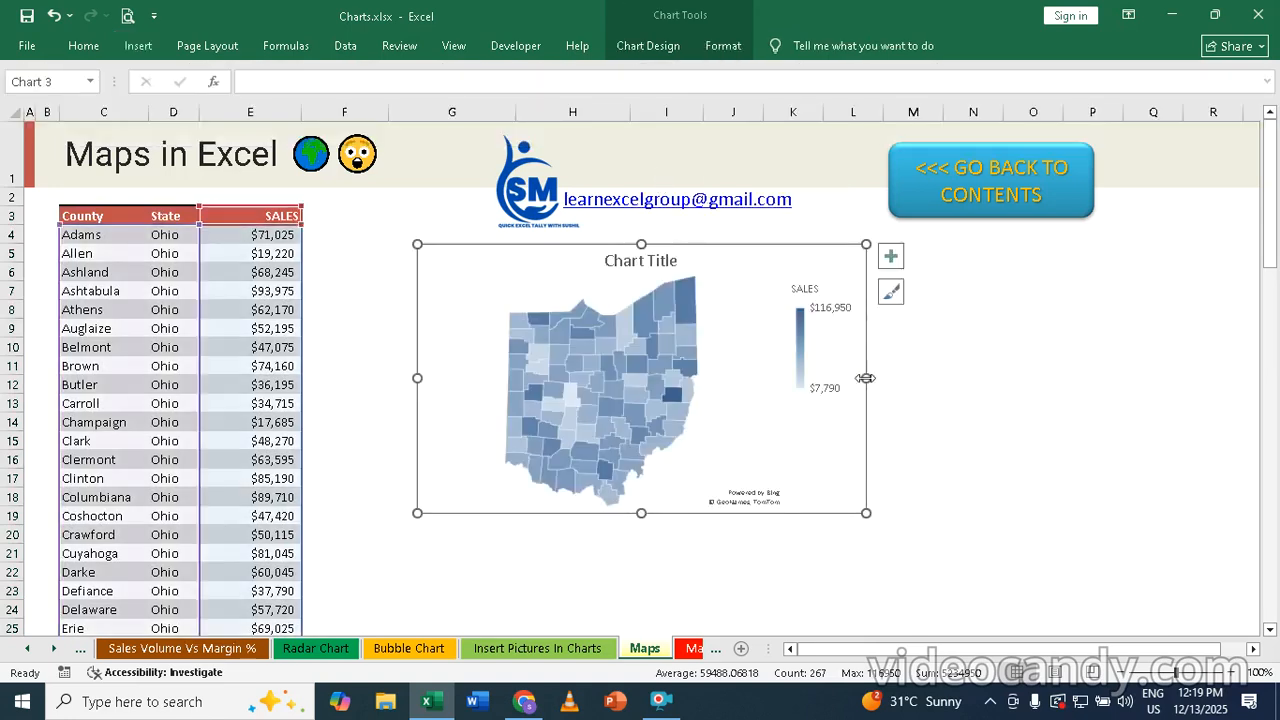
drag(866, 378, 1070, 405)
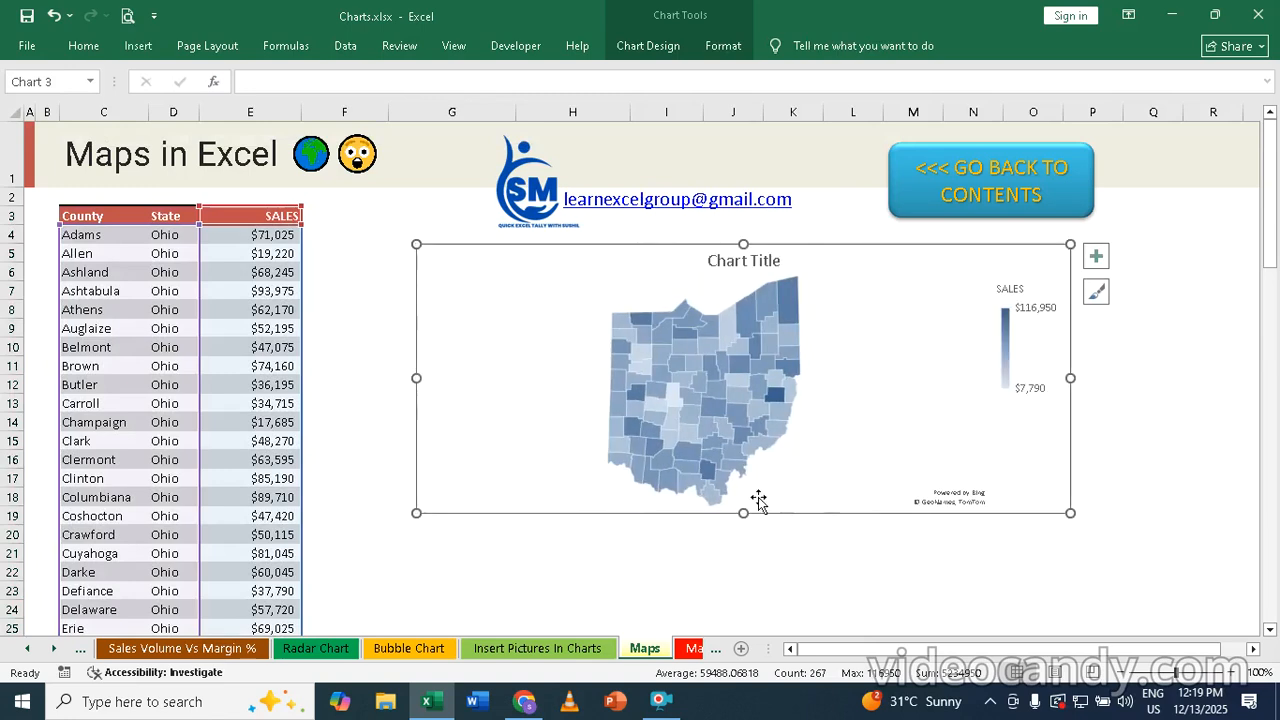
drag(743, 513, 742, 610)
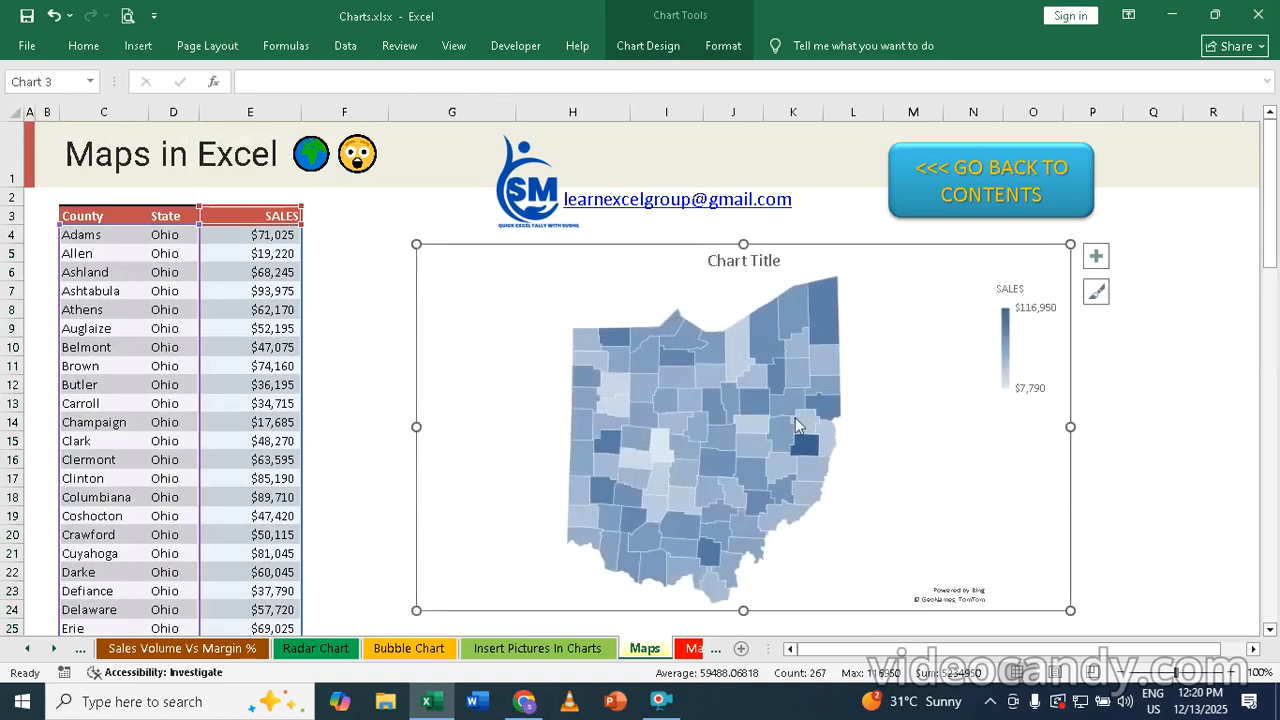
Open the data series formatting options for the Ohio map
click(600, 352)
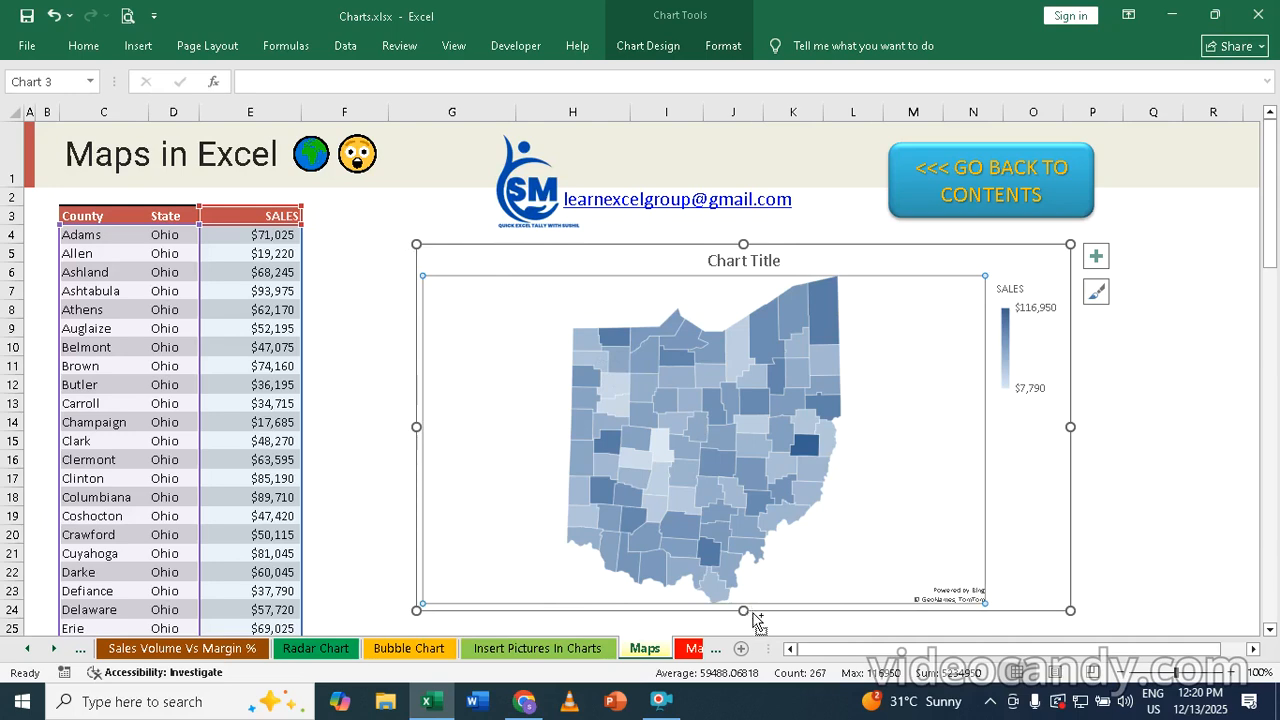
key(ctrl+1)
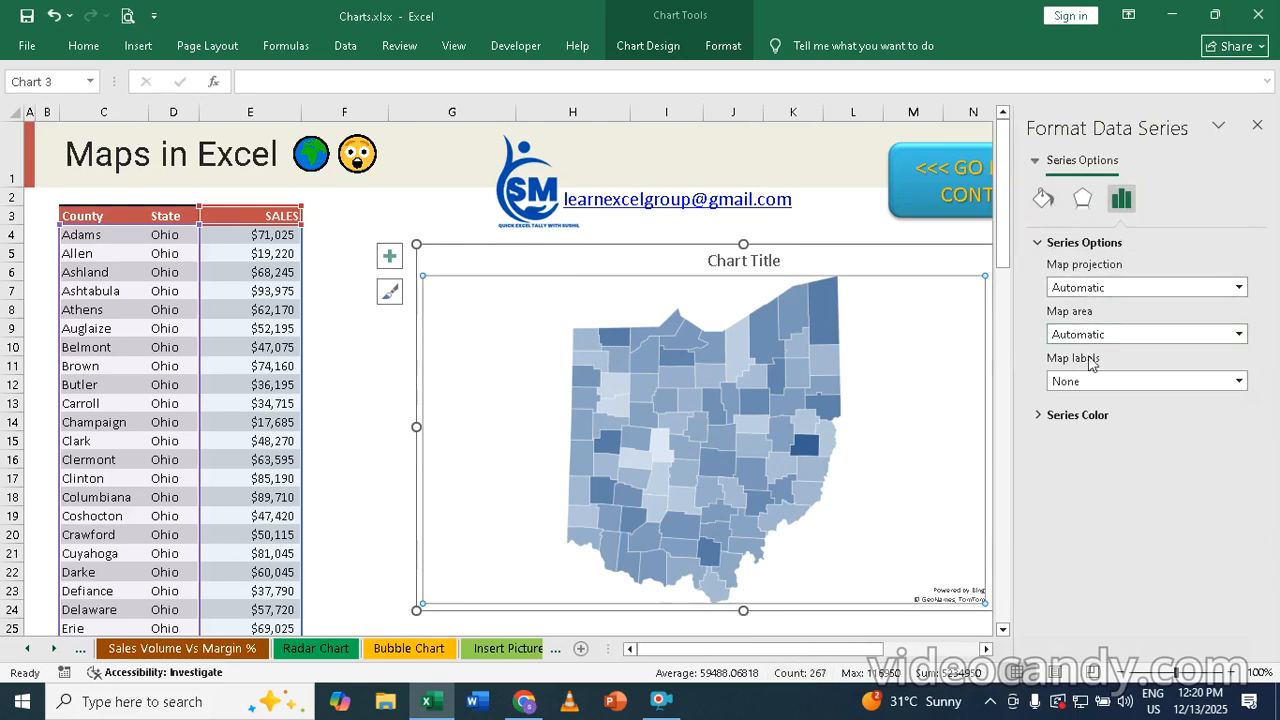
Try the Mercator map projection on the map series and return it to Automatic
click(1070, 288)
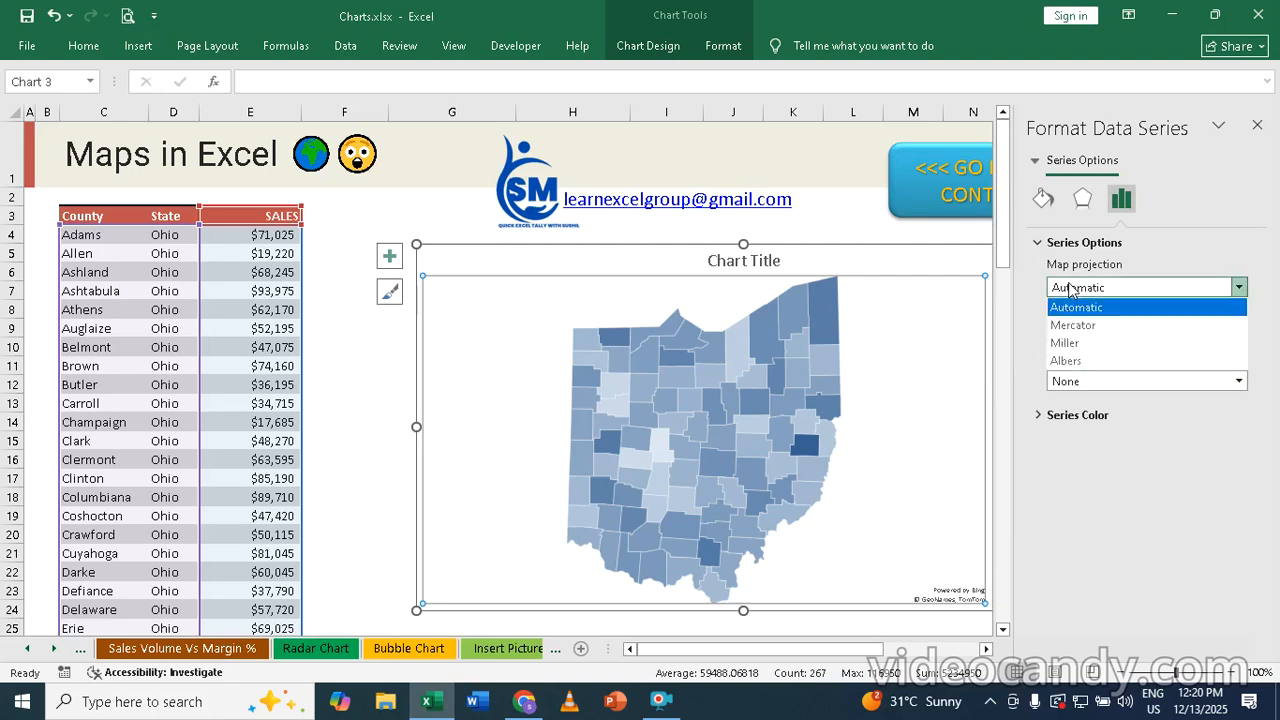
click(1087, 335)
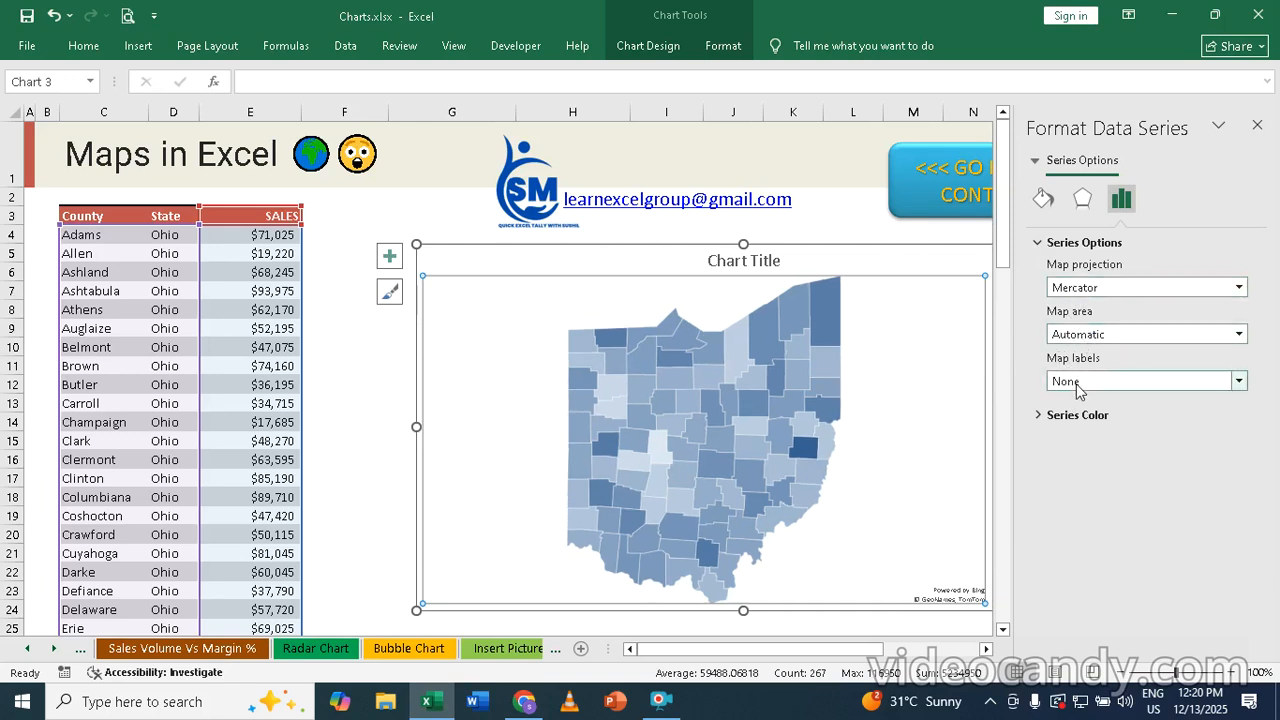
click(1070, 290)
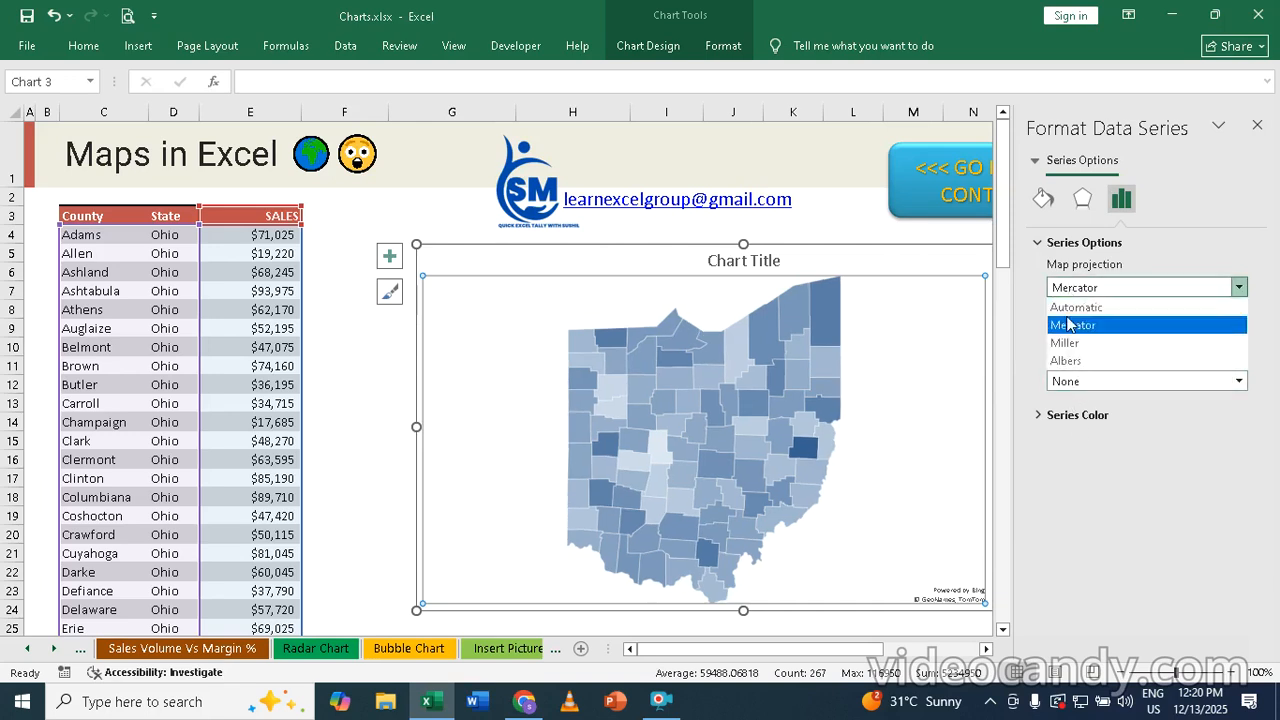
click(1070, 308)
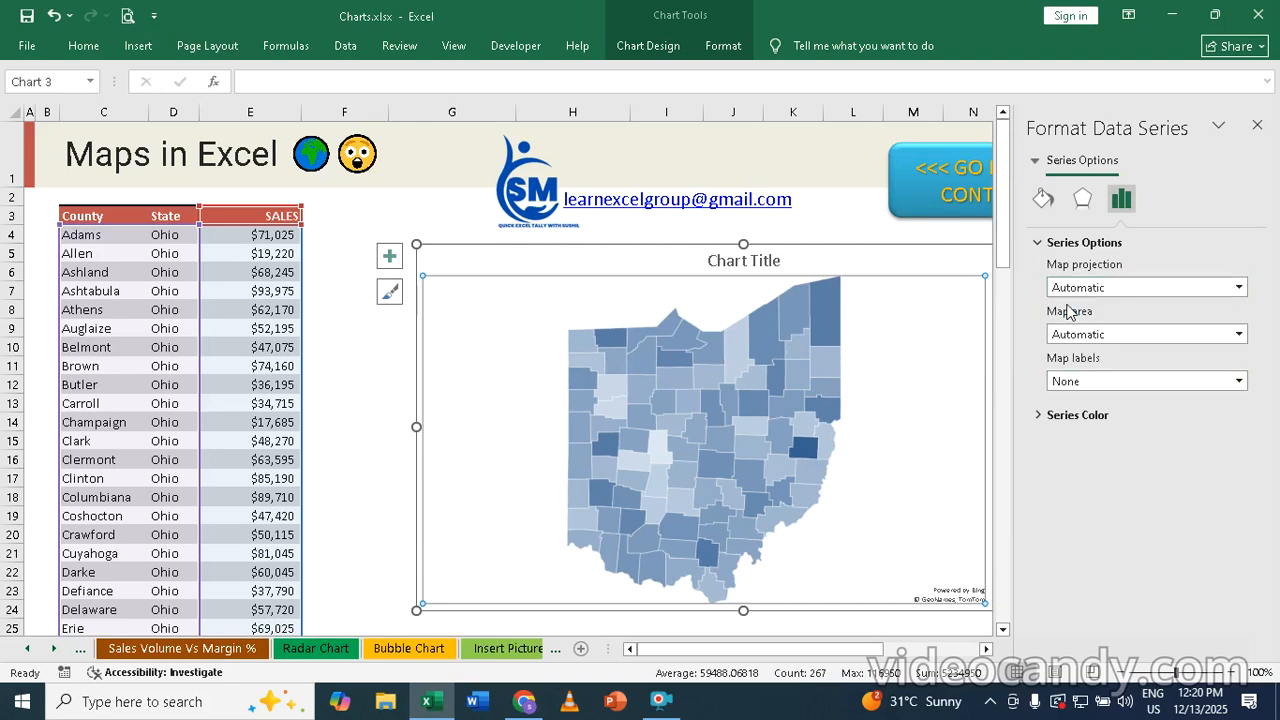
Set the map labels to Show all and expand the Series Color settings
click(1073, 385)
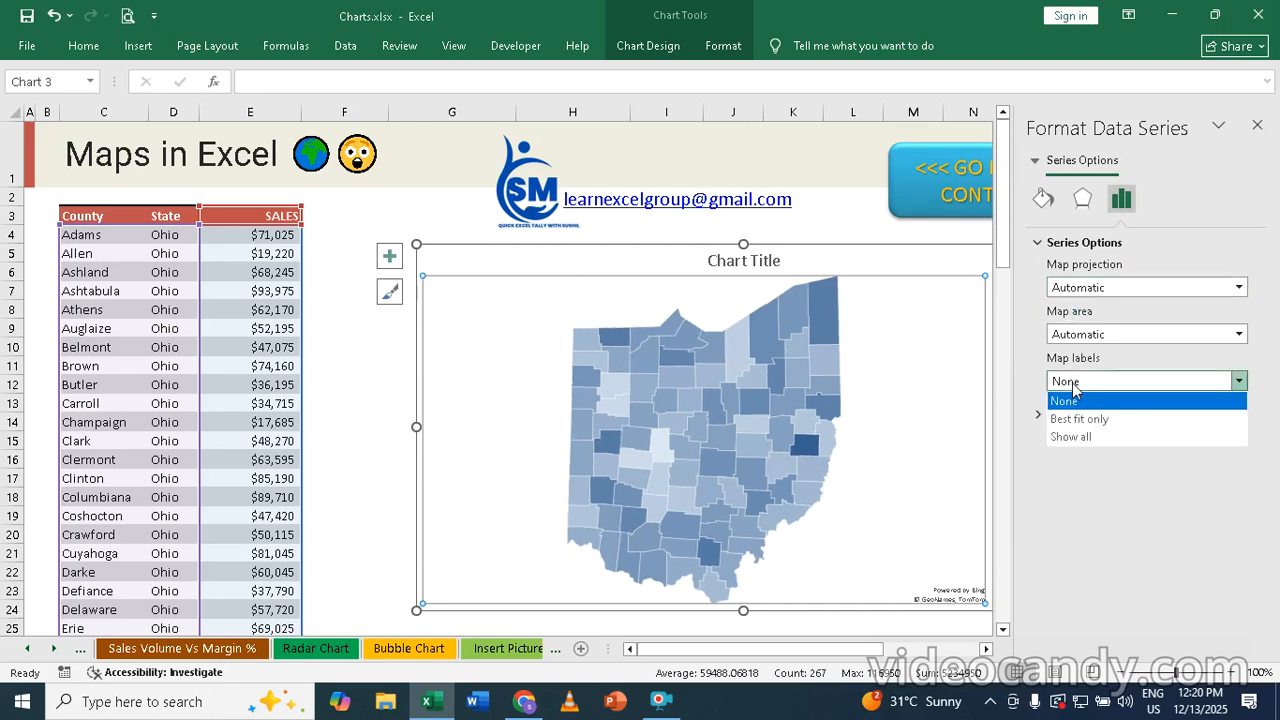
click(1068, 437)
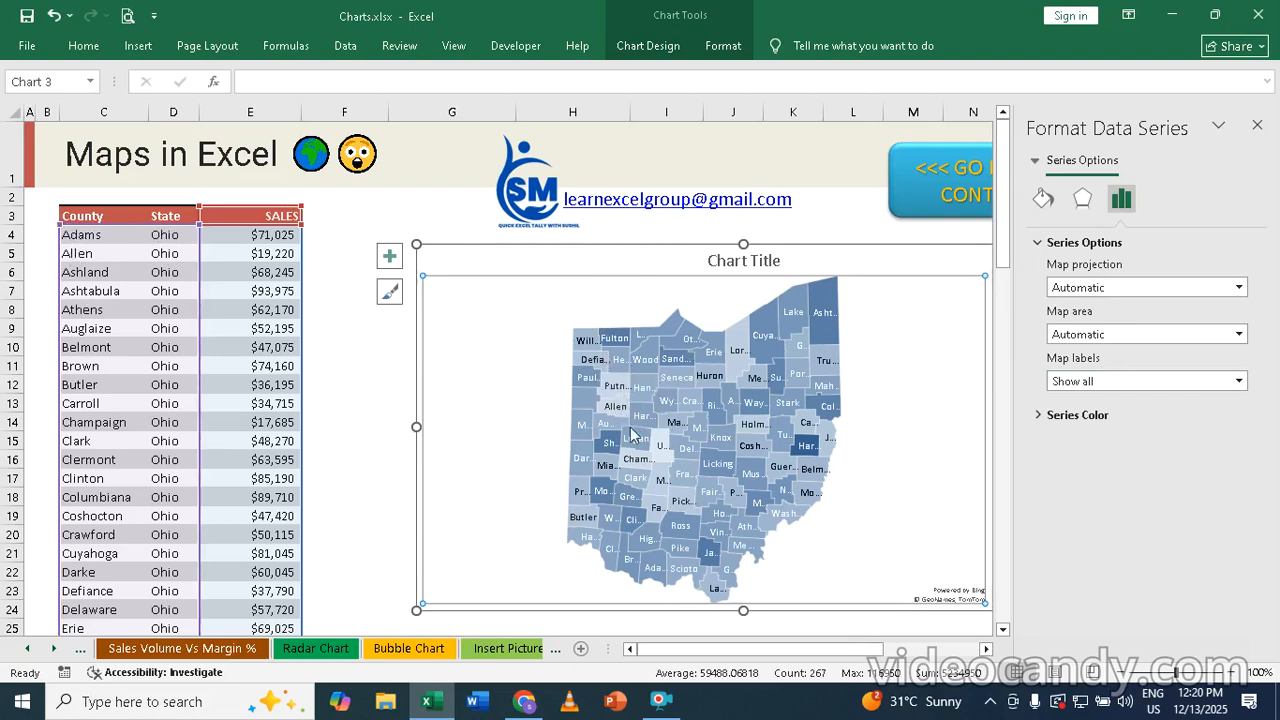
click(1039, 416)
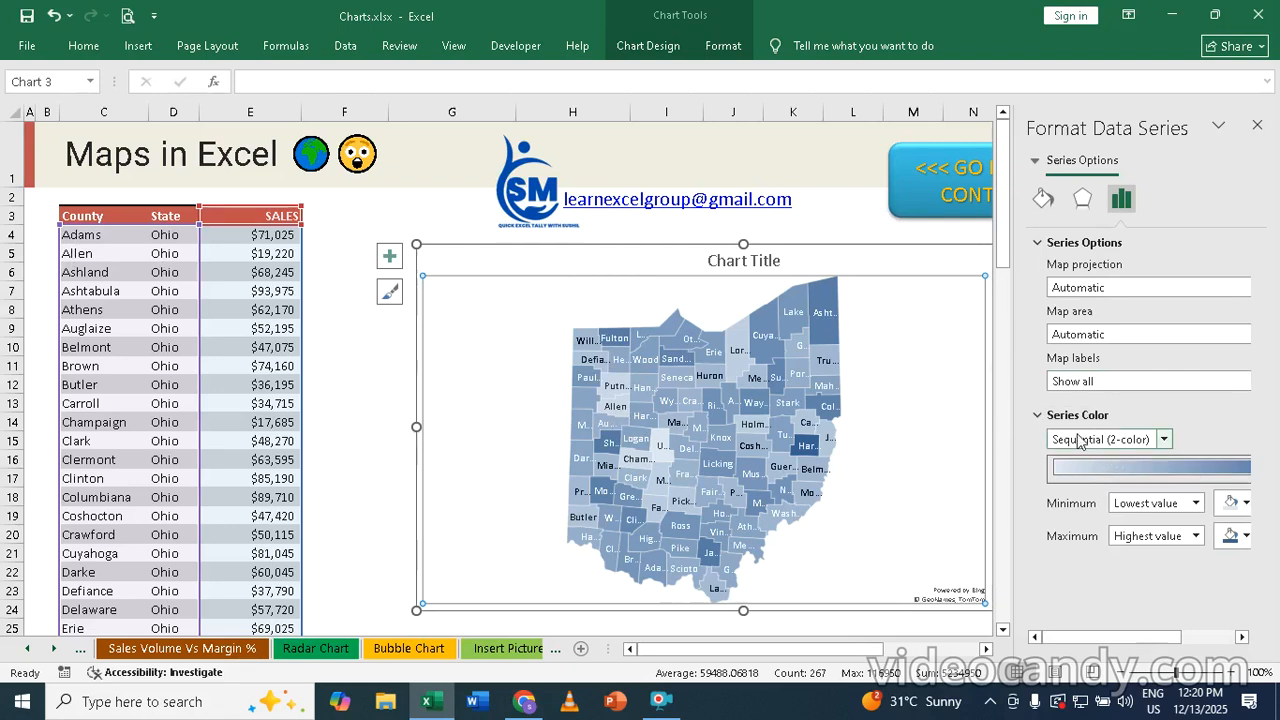
Set the sequential color scale's minimum to dark purple and its maximum to standard dark red
click(1245, 502)
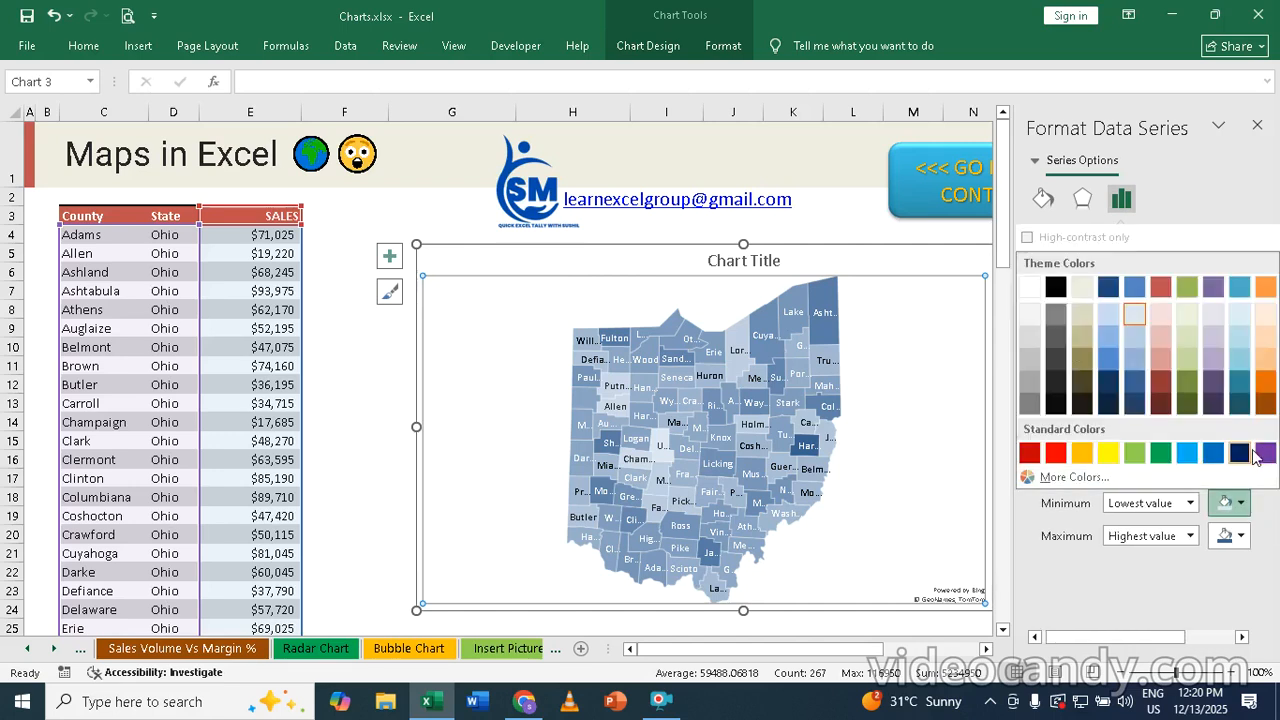
click(1213, 377)
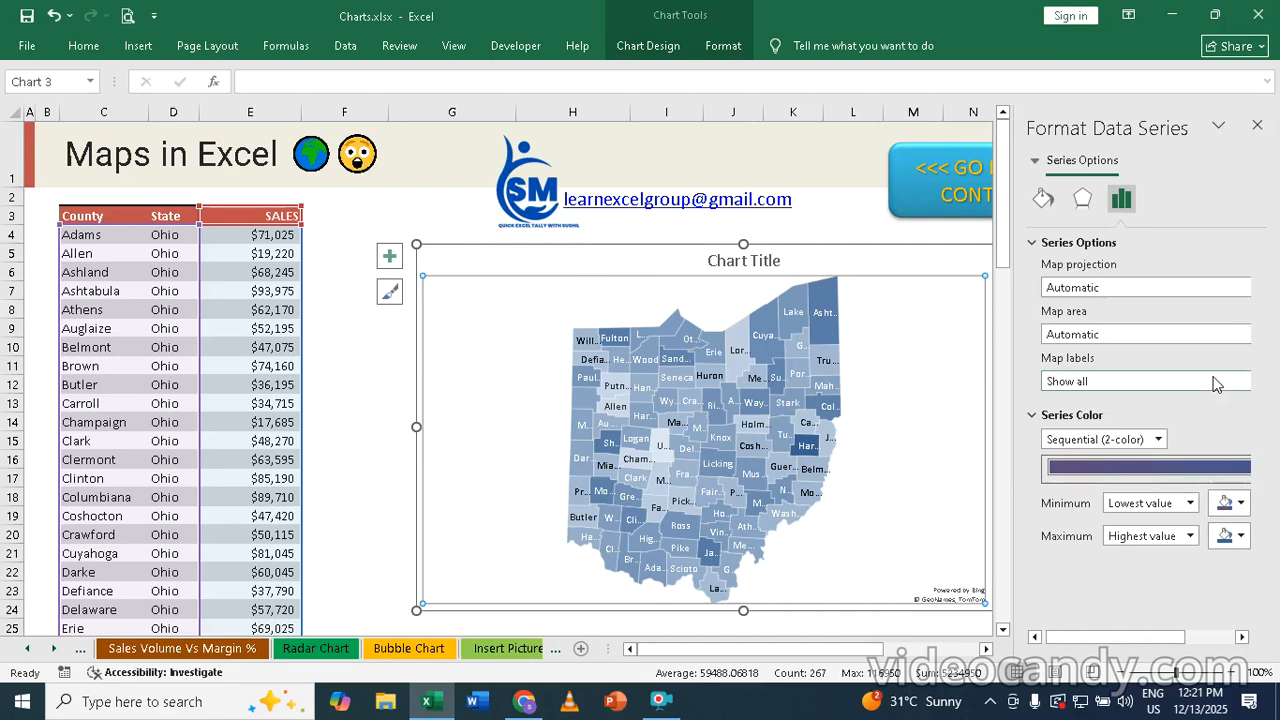
click(1222, 538)
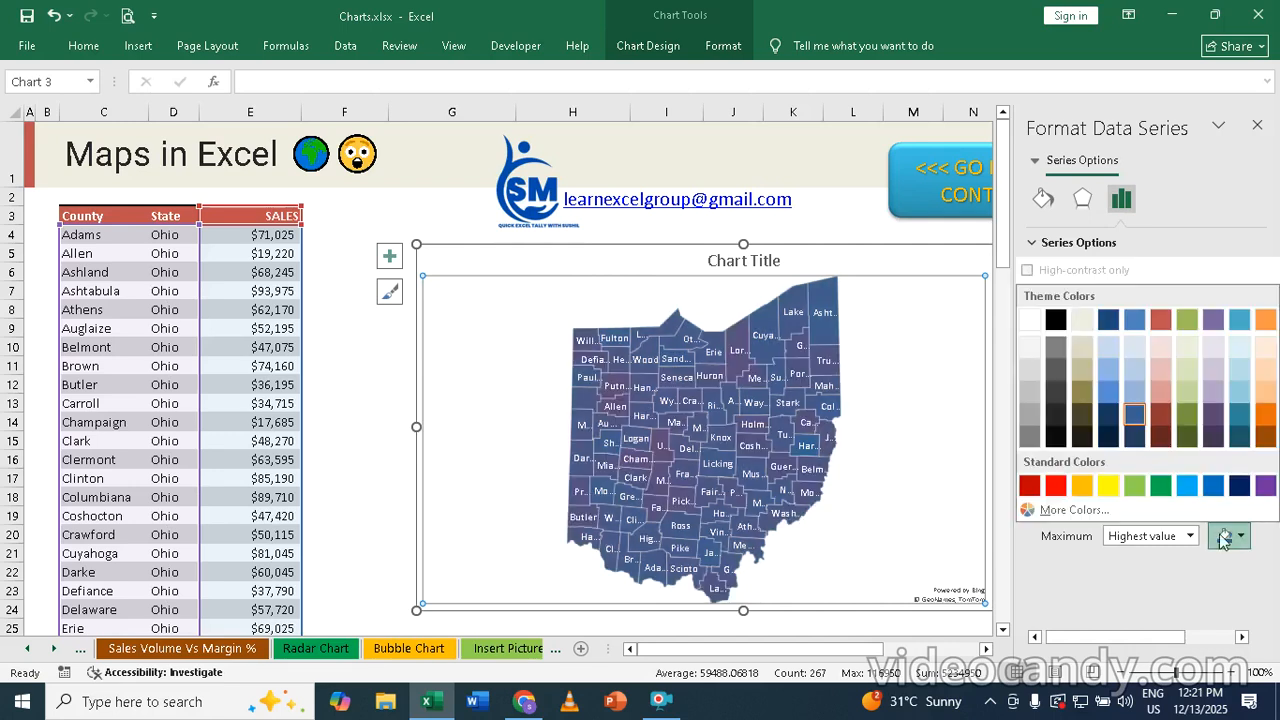
click(1029, 485)
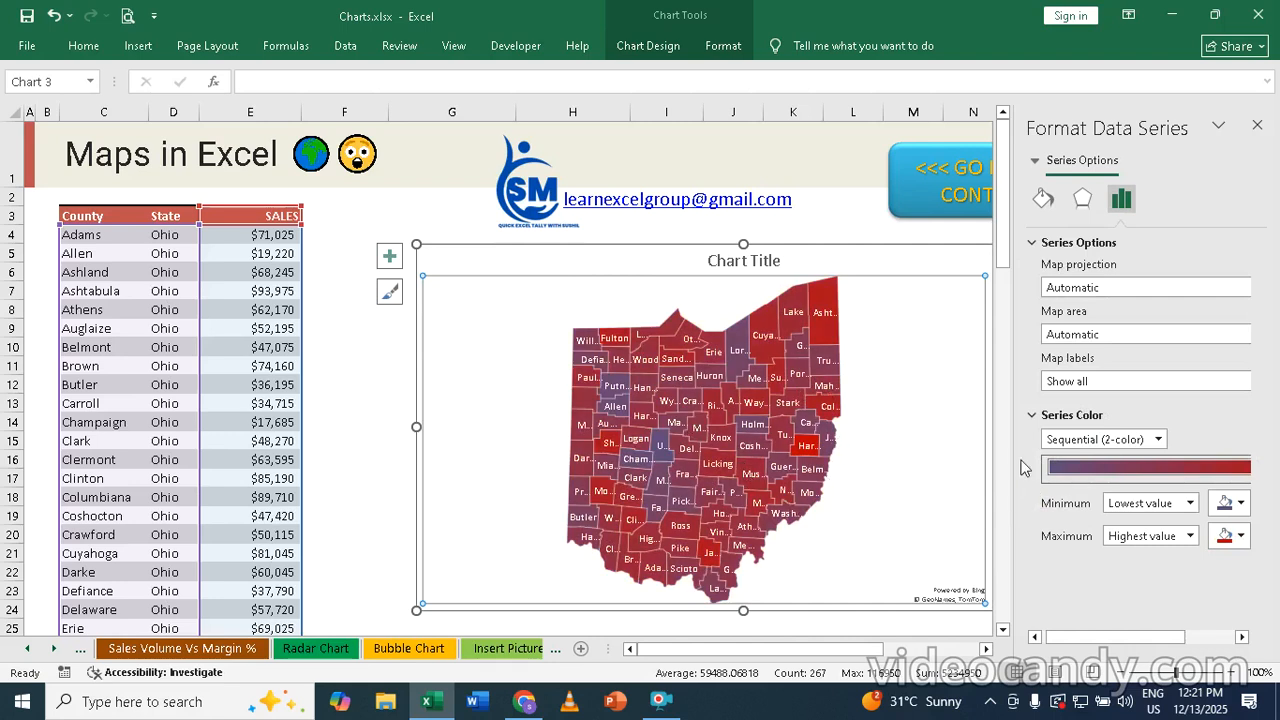
Change the series color to Diverging (3-color) and set the minimum color to light purple
click(1118, 443)
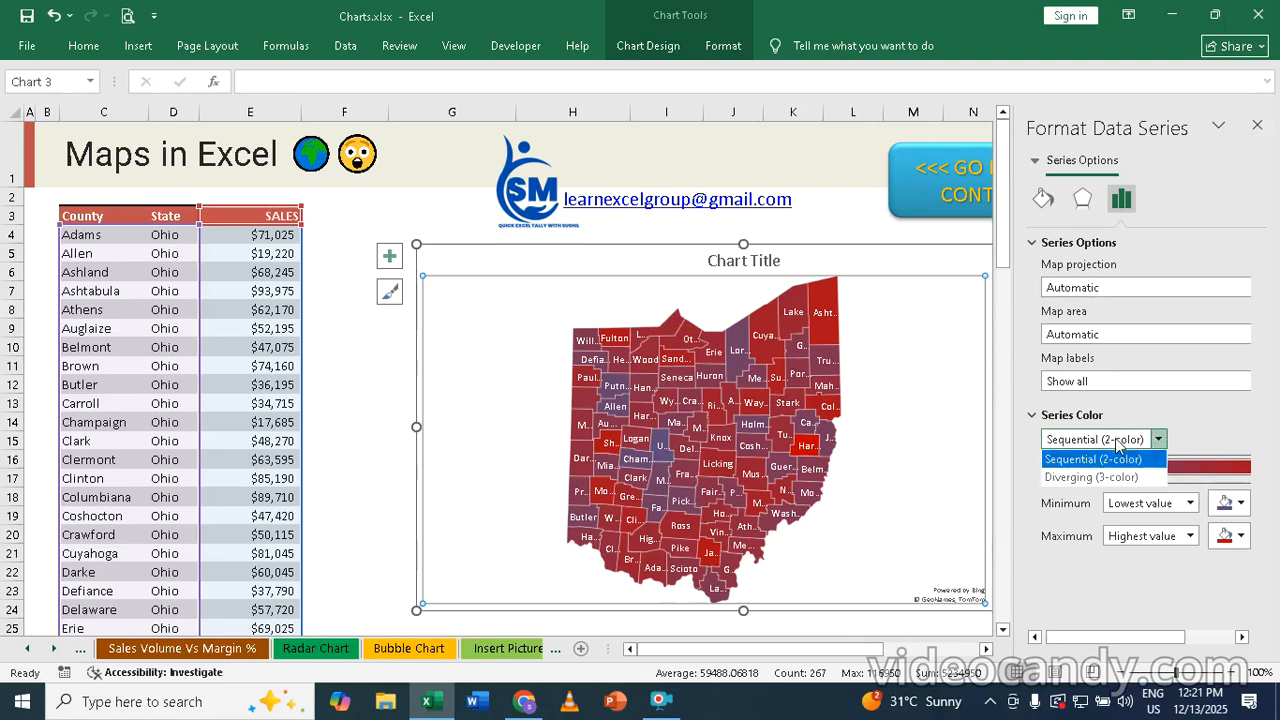
click(1121, 478)
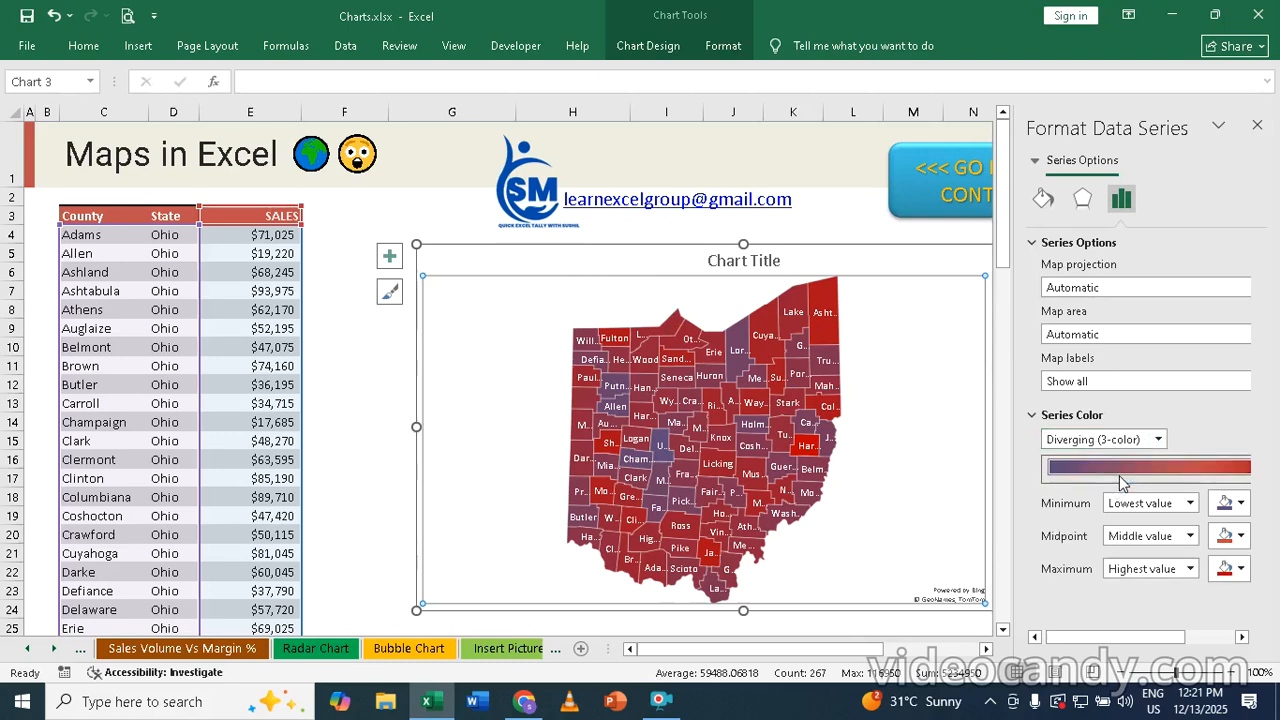
click(1241, 503)
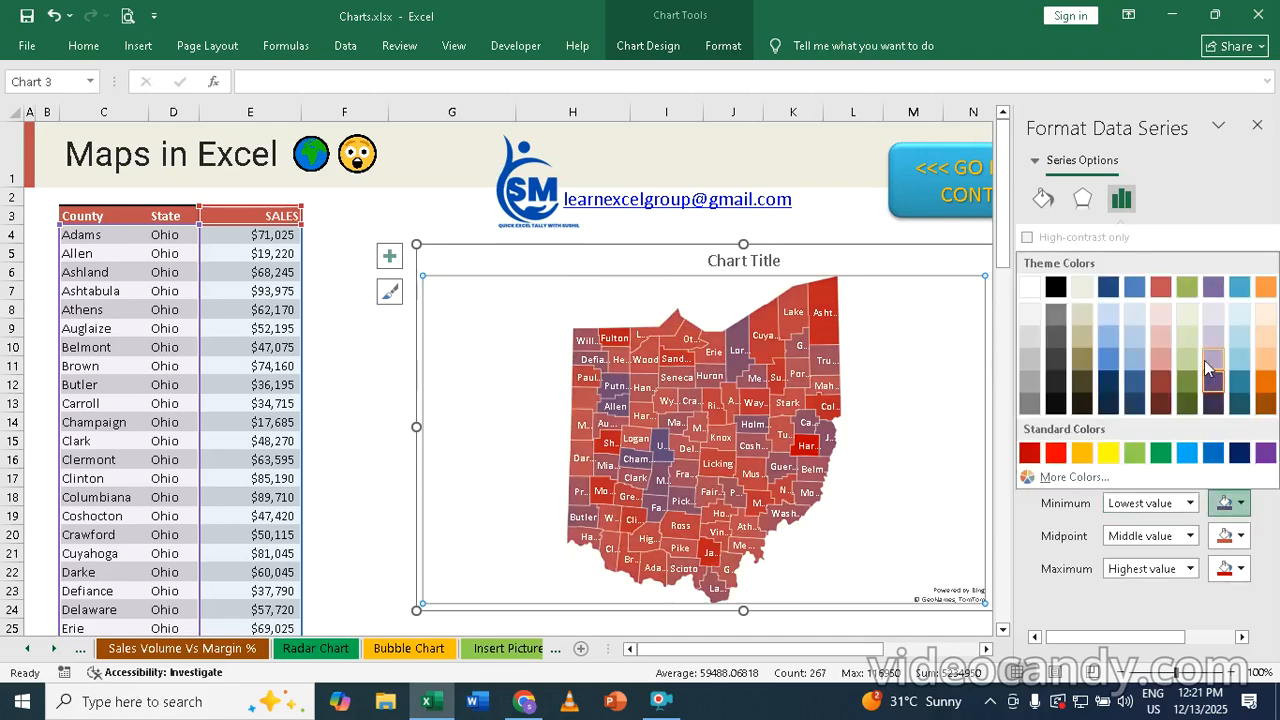
click(1216, 332)
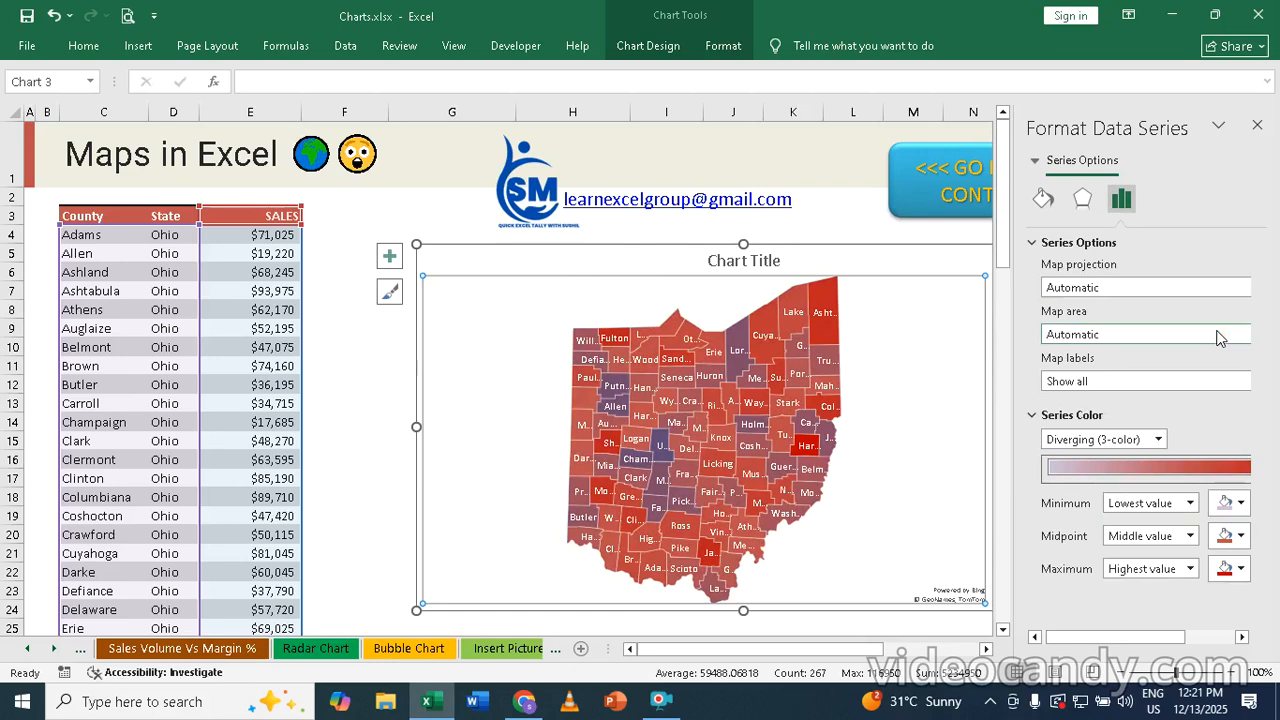
Set the midpoint color to standard orange and the maximum color to standard dark blue, and close the series formatting
click(1238, 536)
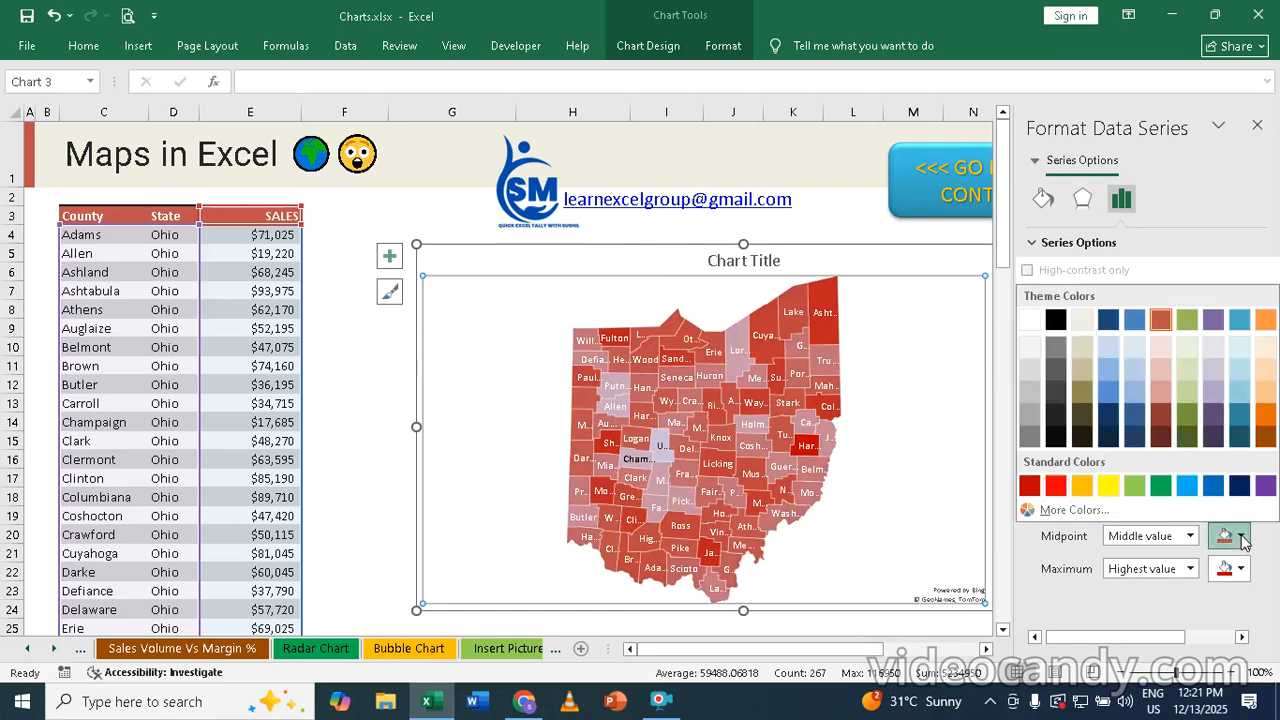
click(1086, 487)
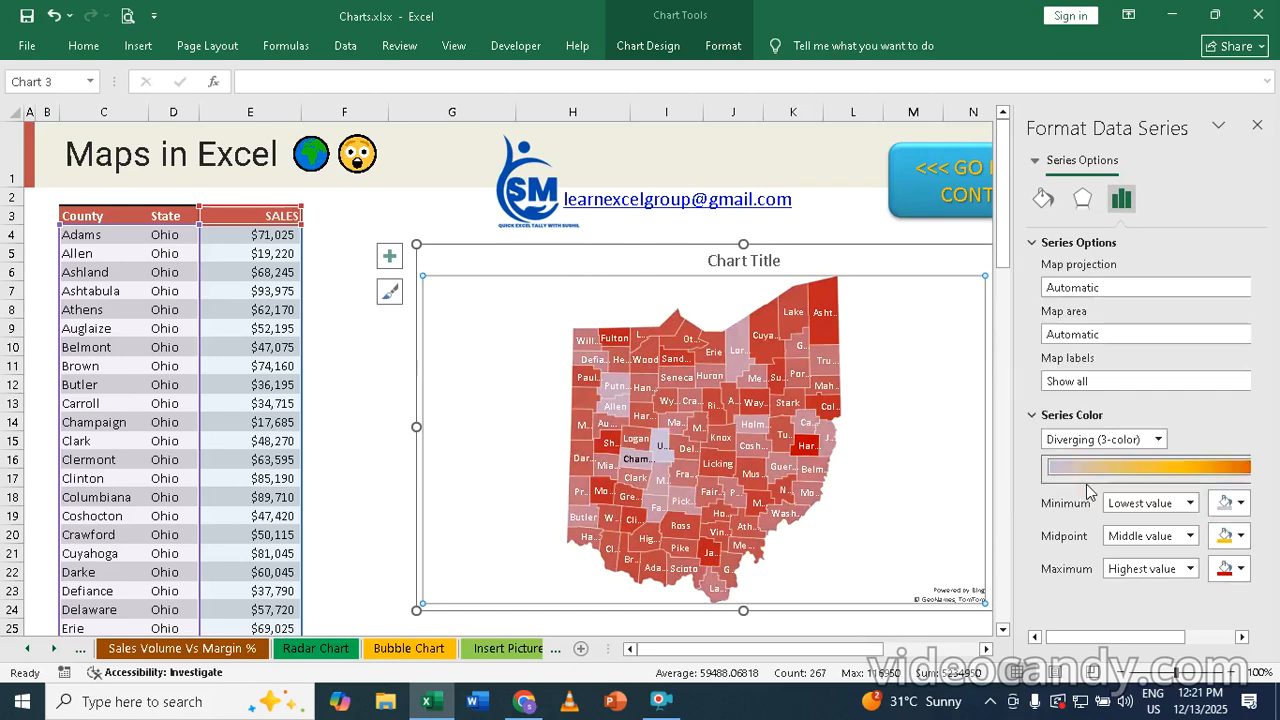
click(1240, 569)
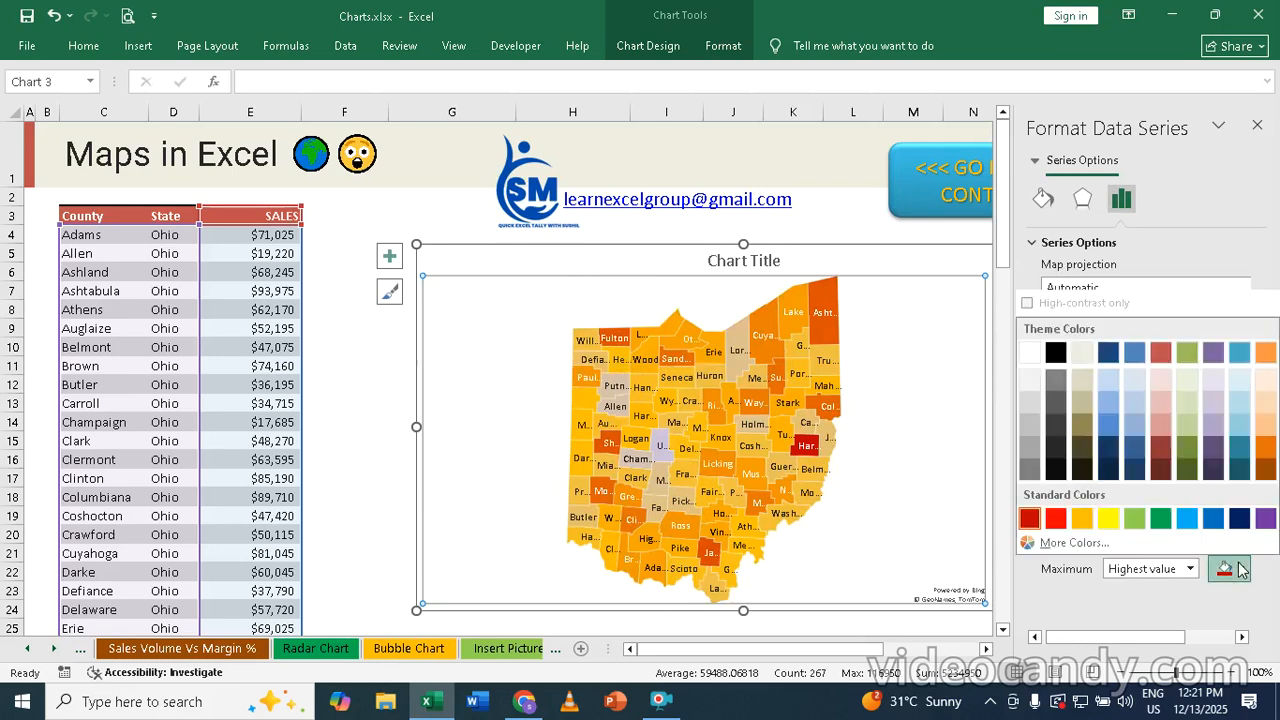
click(1239, 518)
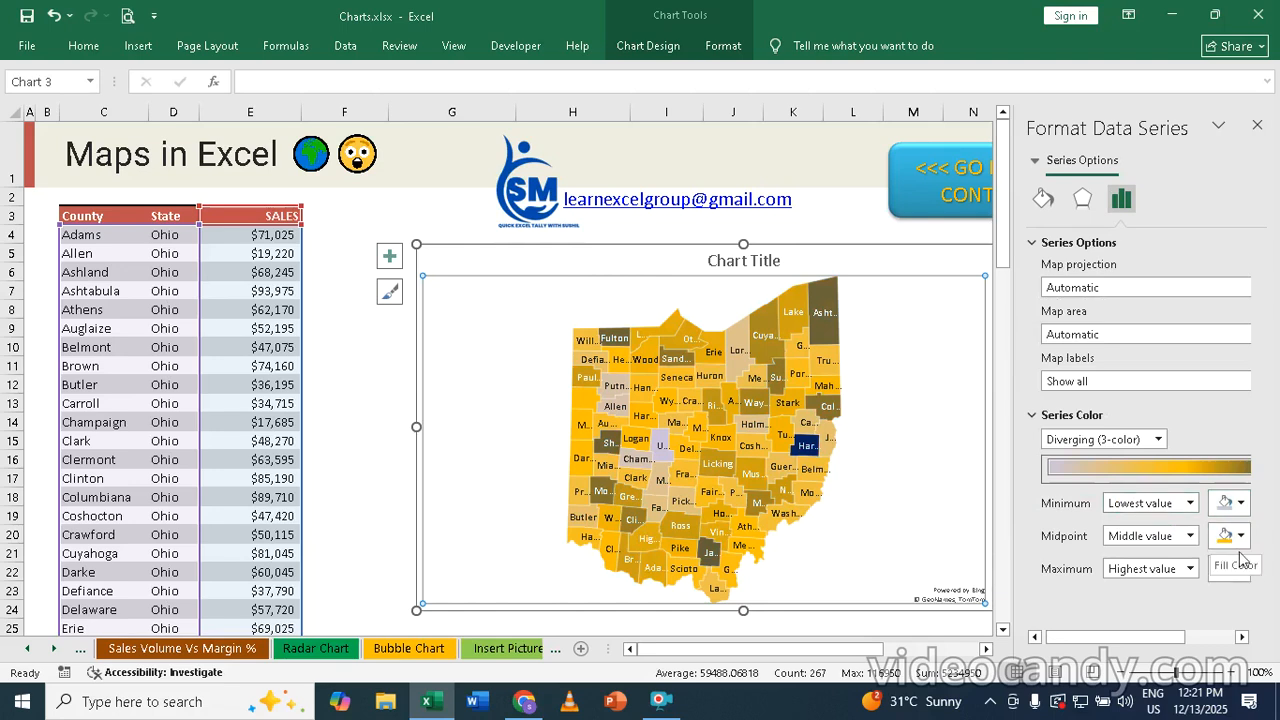
click(1257, 128)
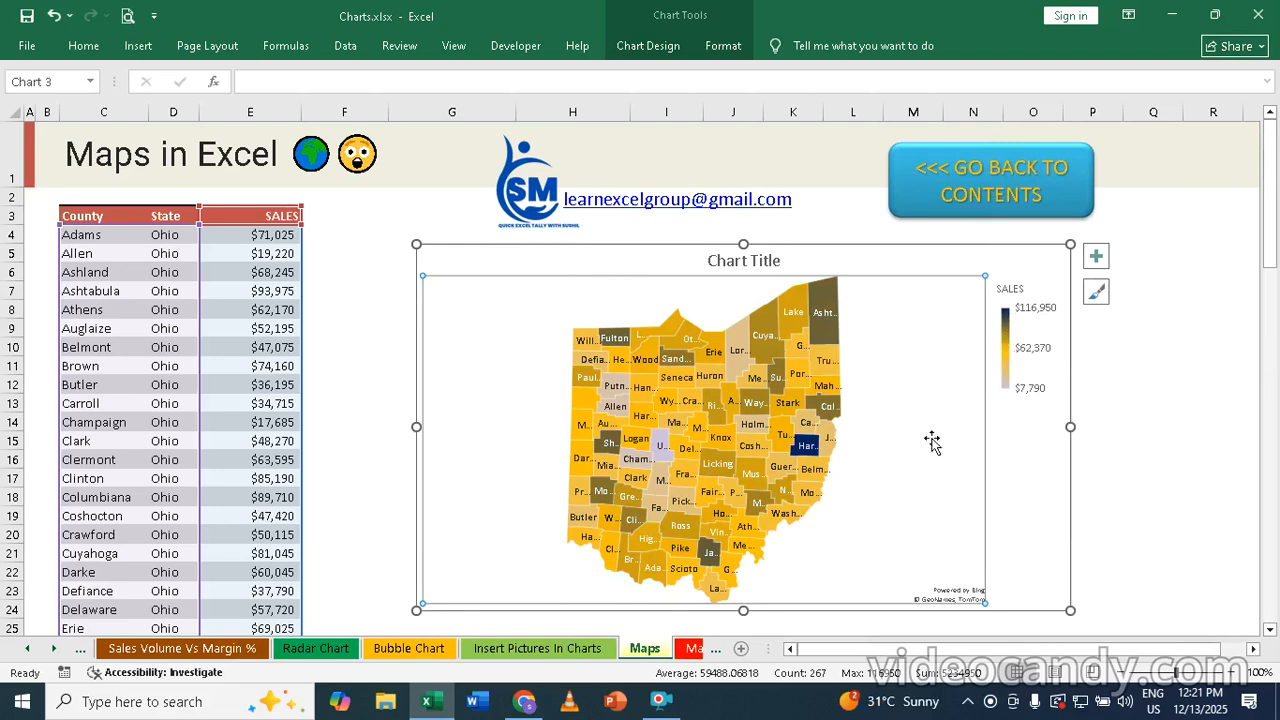
click(1137, 459)
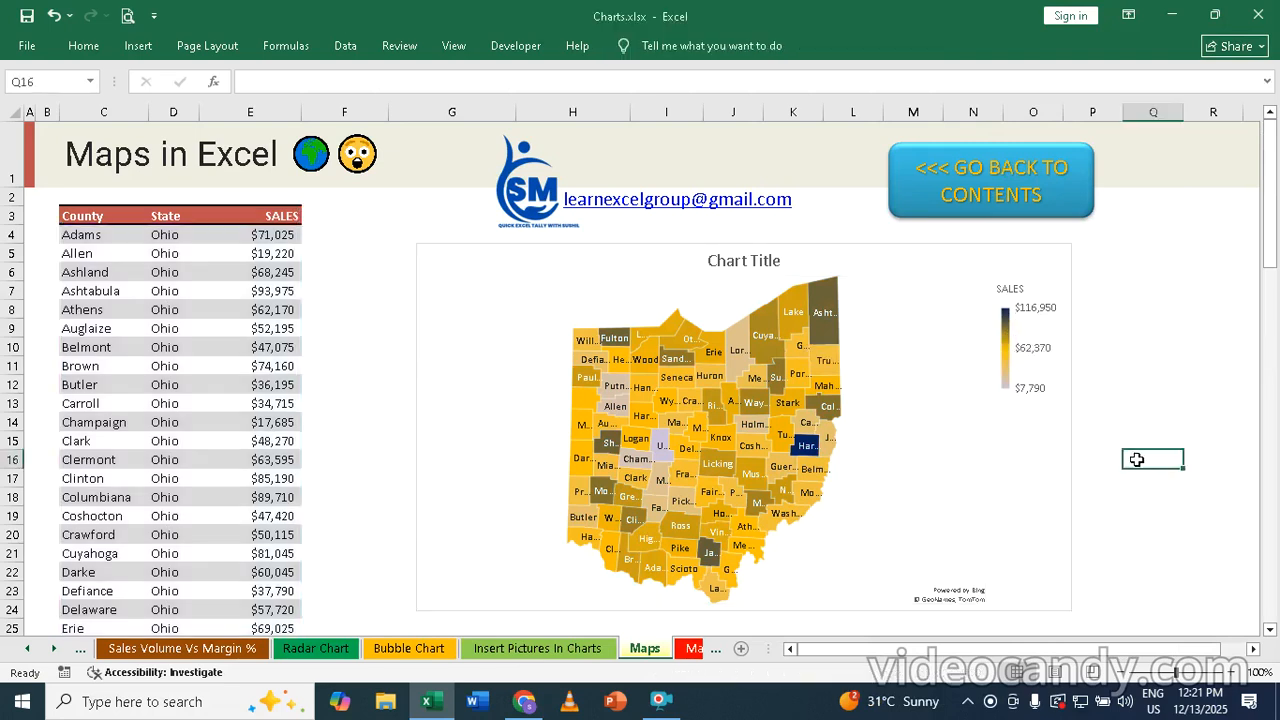
Apply chart Style 4, with the black background, to the Ohio county sales map chart
click(902, 249)
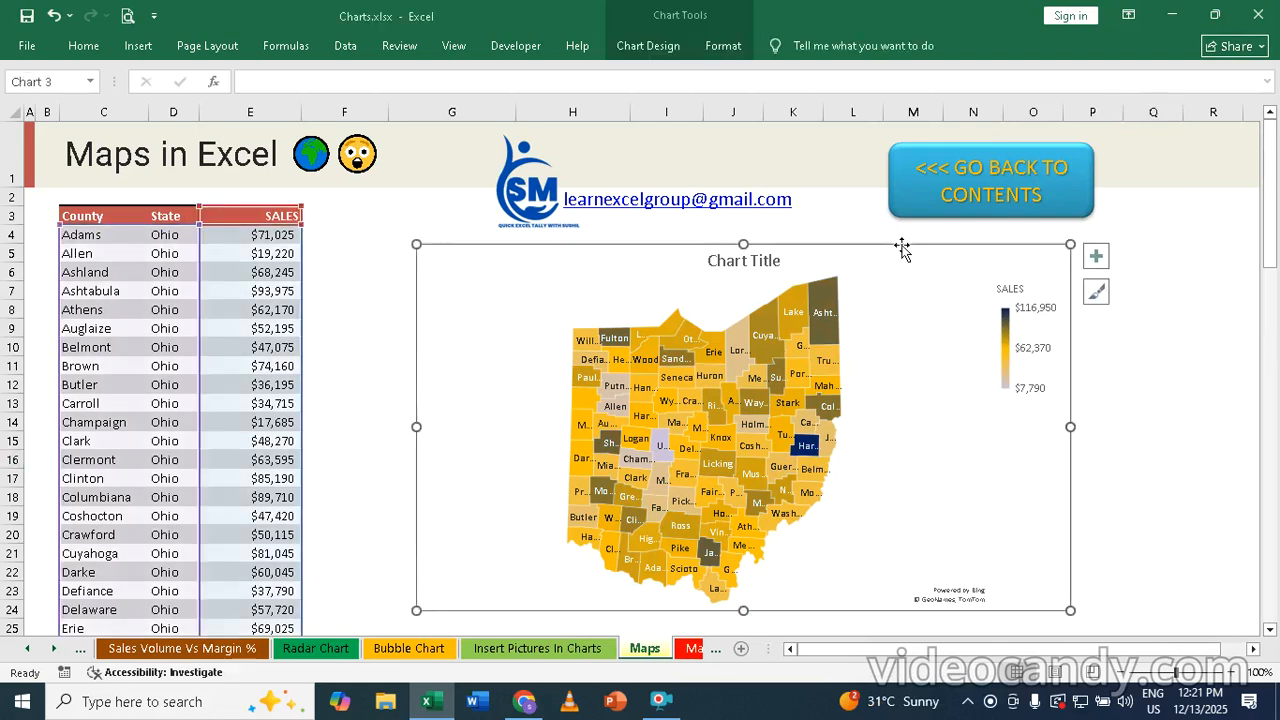
click(668, 48)
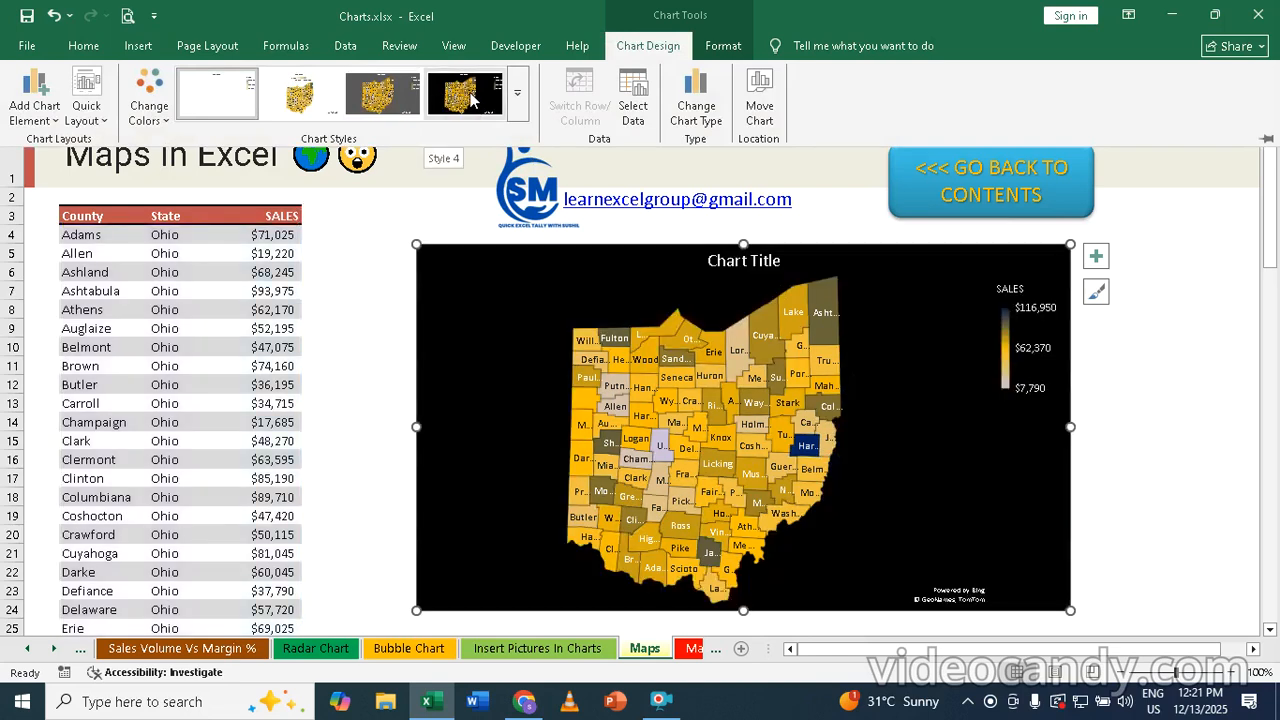
click(473, 100)
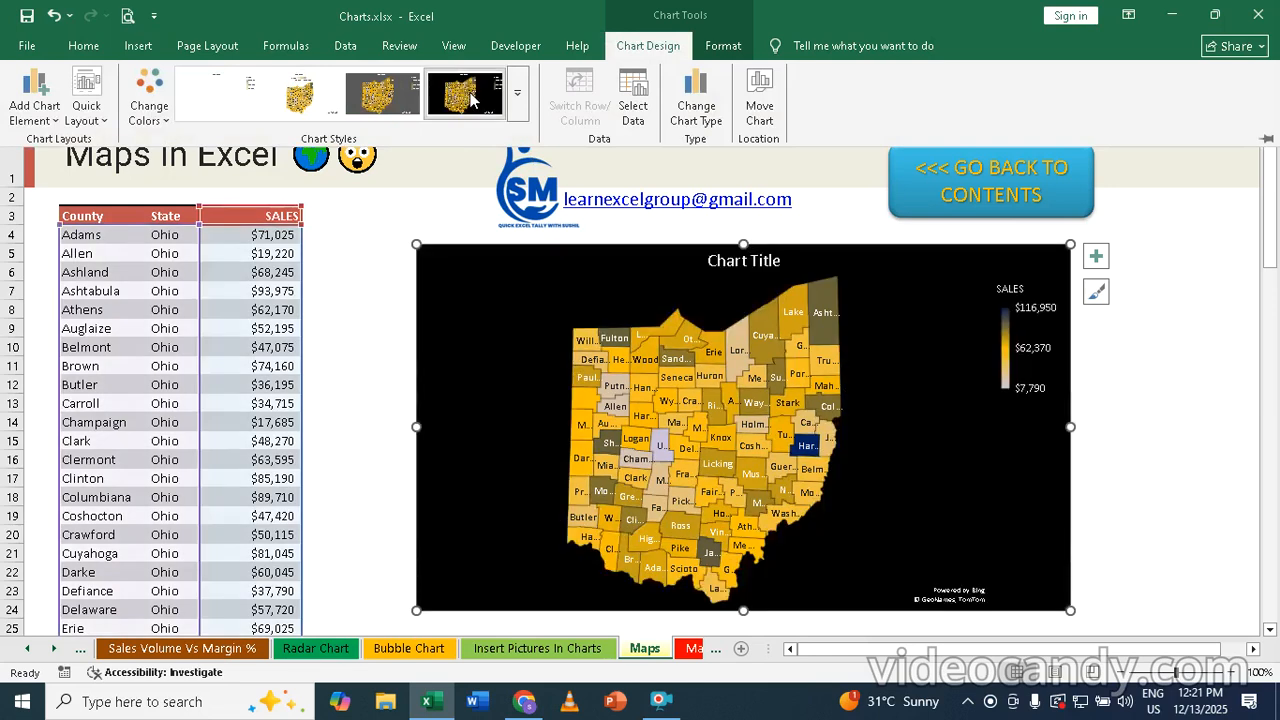
key(ctrl+F1)
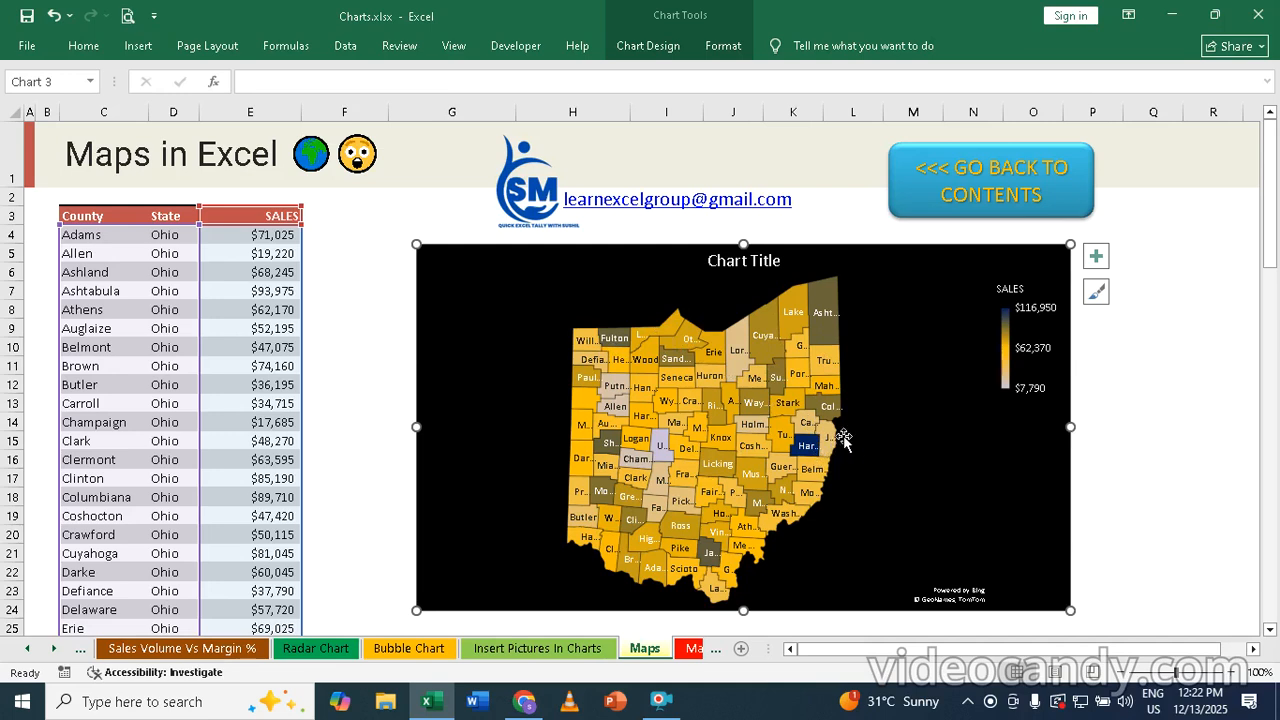
mouse_move(808, 450)
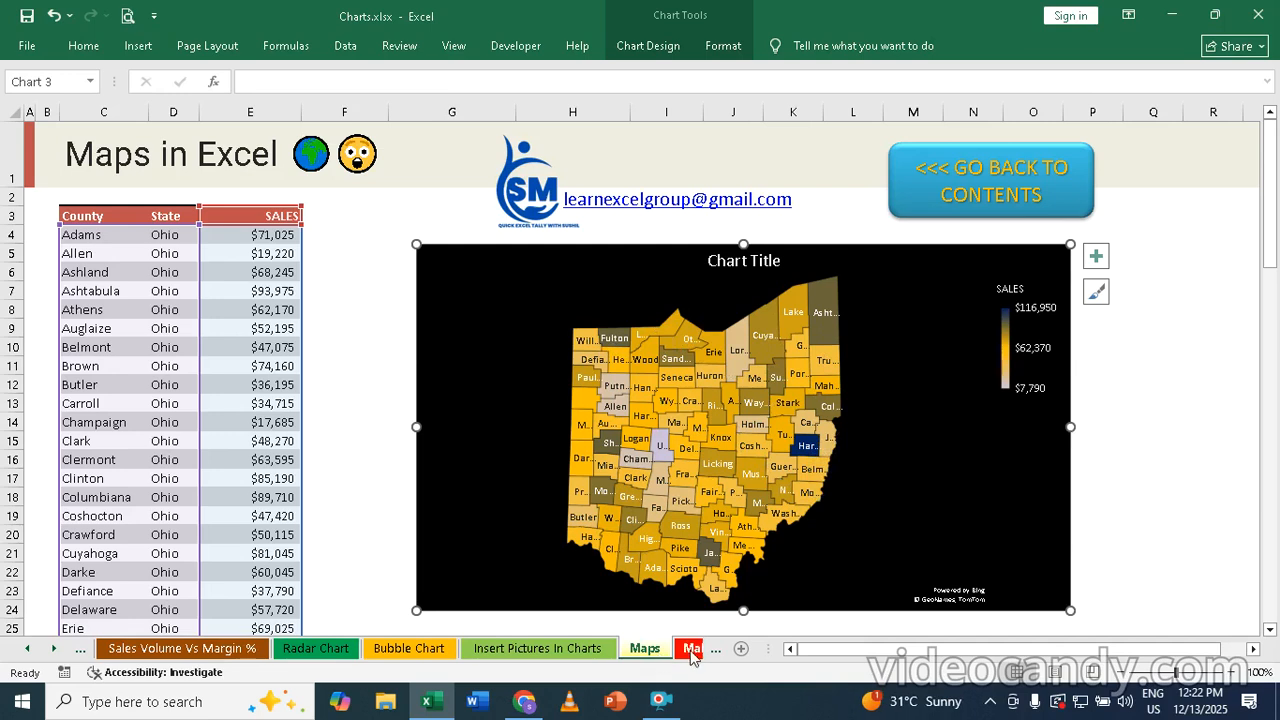
Compare the monthly state data on the Make Dynamic Map sheet with the Dynamic Map sheet, ending on Dynamic Map
click(691, 649)
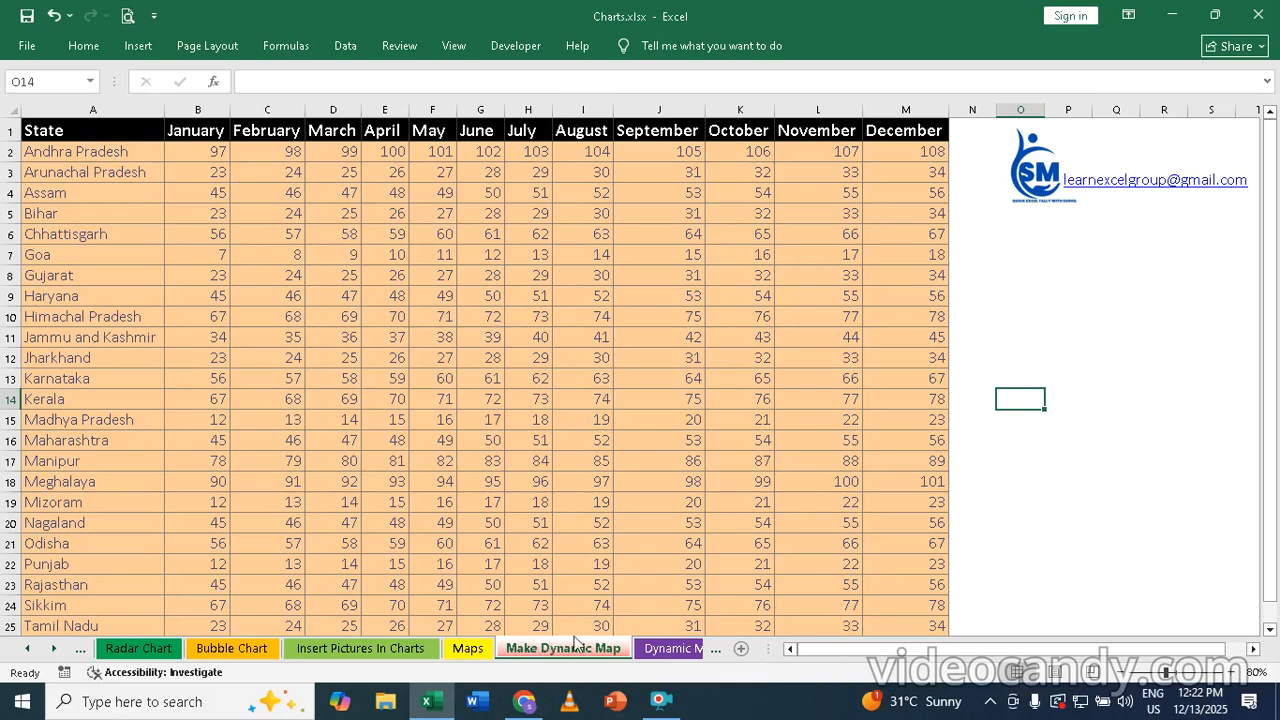
click(659, 650)
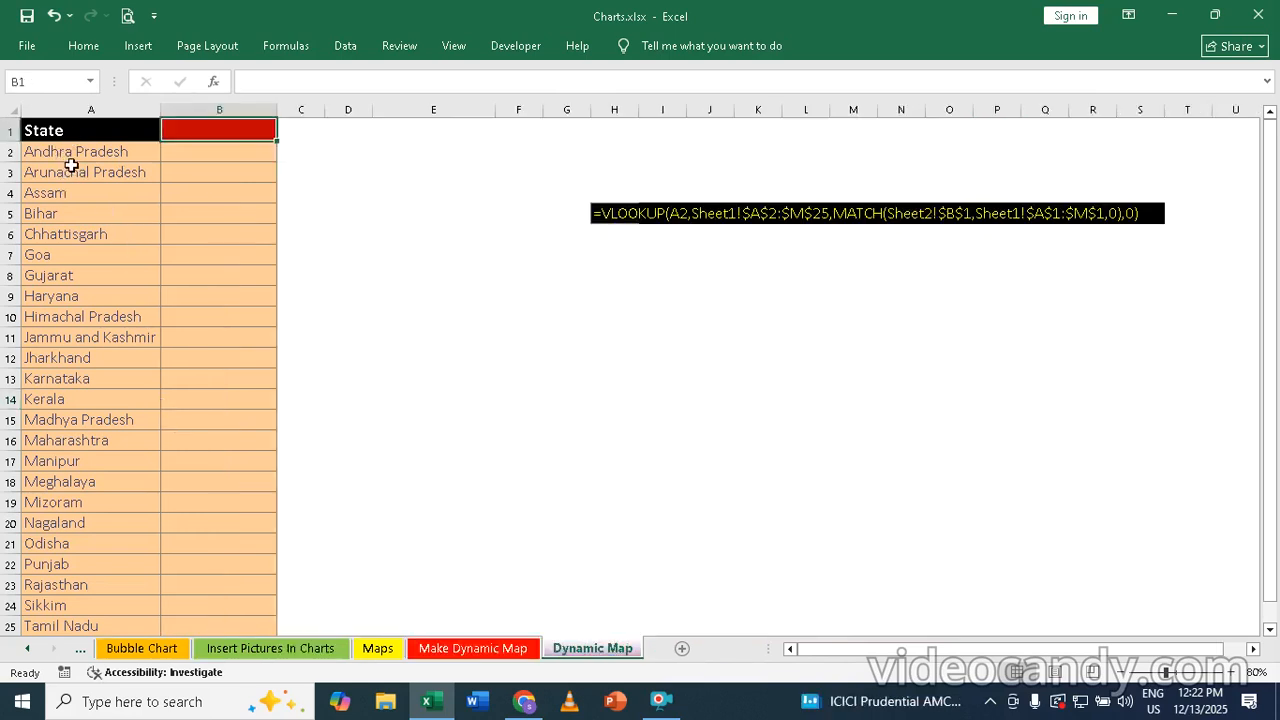
click(463, 650)
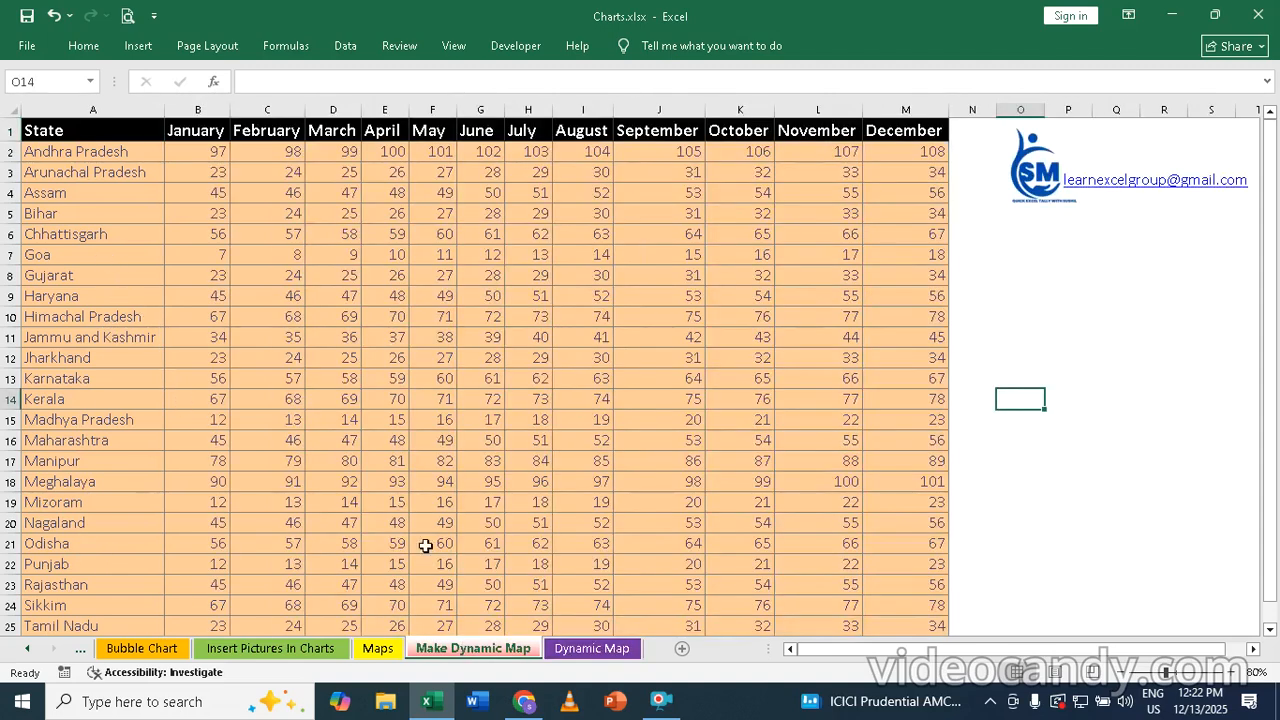
click(593, 649)
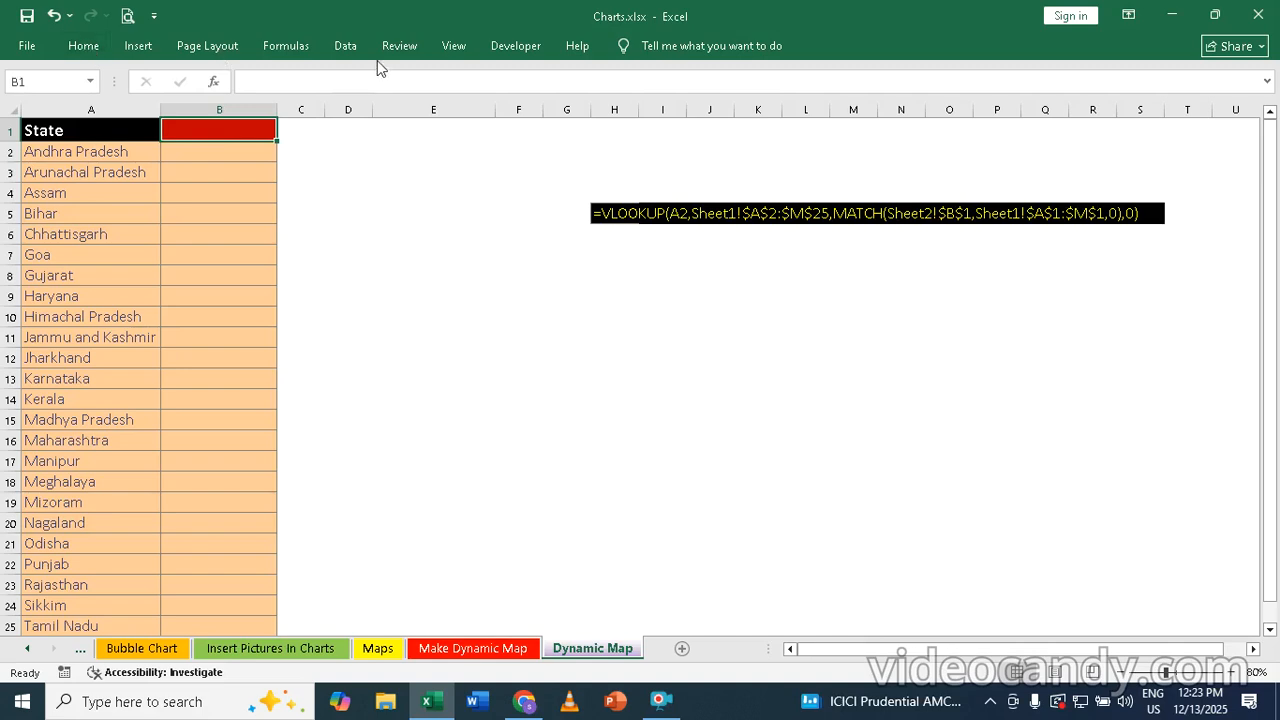
Add List data validation to cell B1 of Dynamic Map, using the month headers 'Make Dynamic Map'!$B$1:$M$1 as its source
click(352, 52)
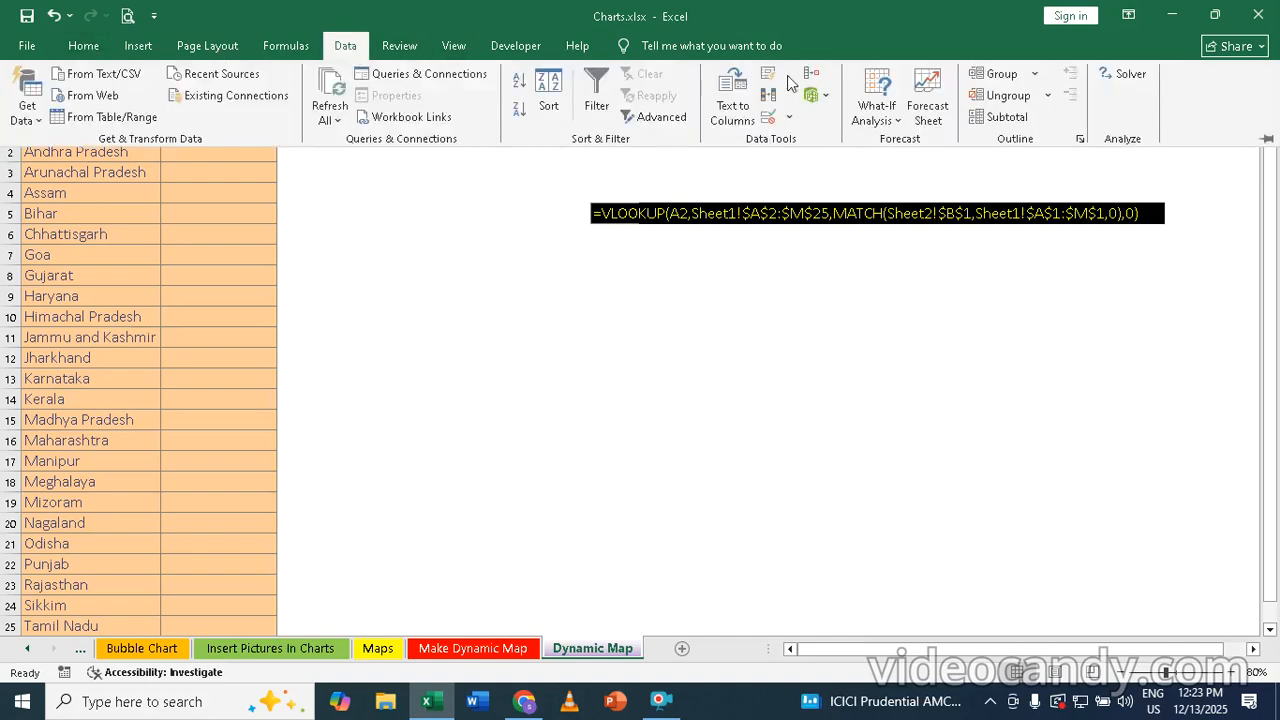
click(768, 120)
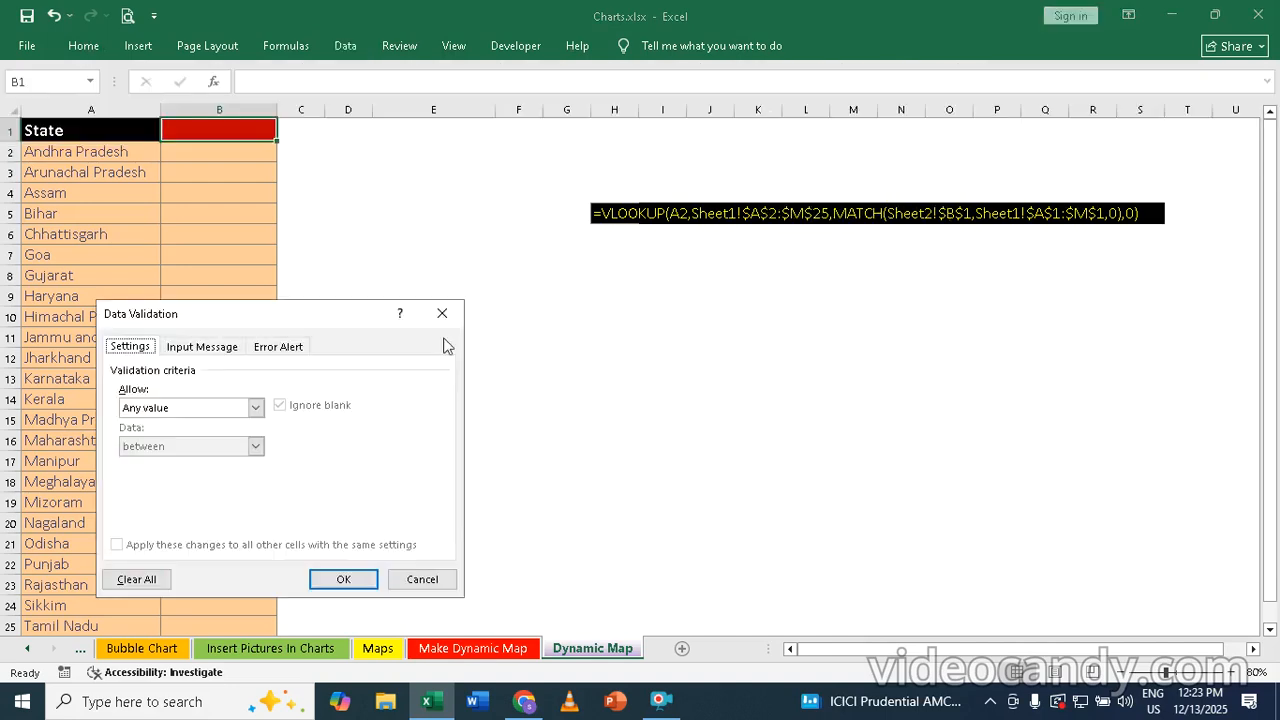
click(178, 406)
click(136, 462)
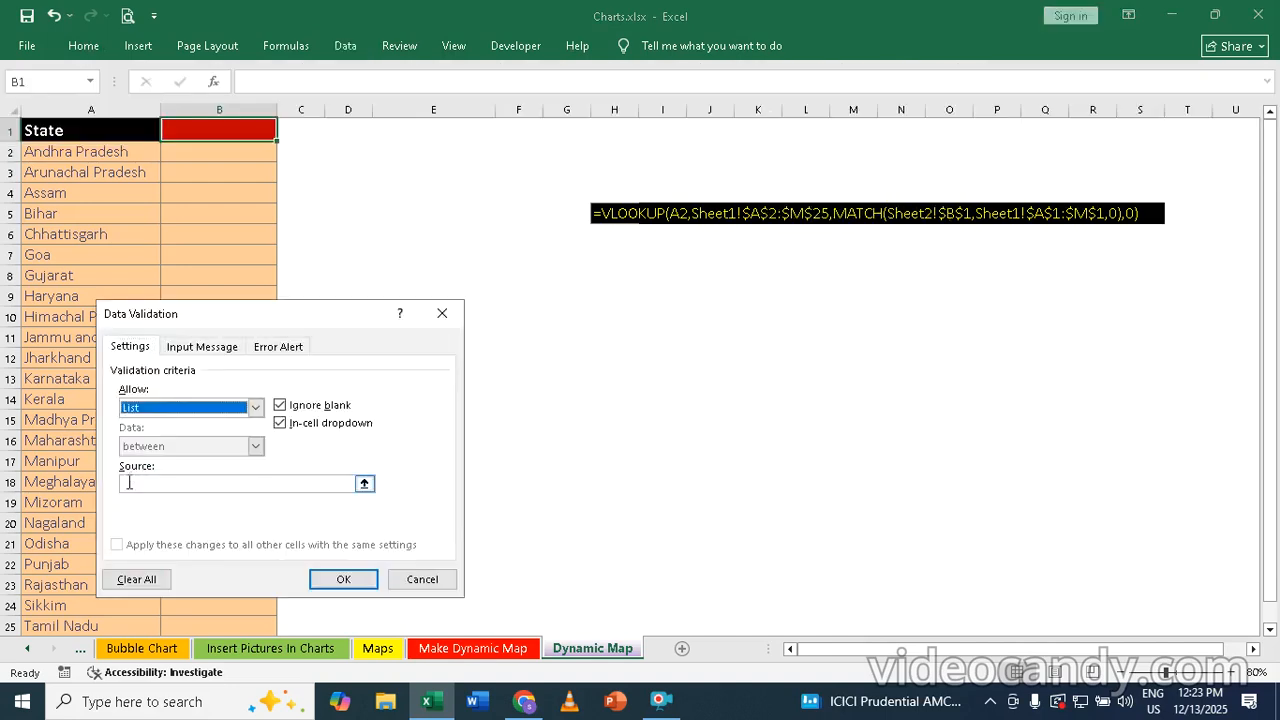
click(131, 483)
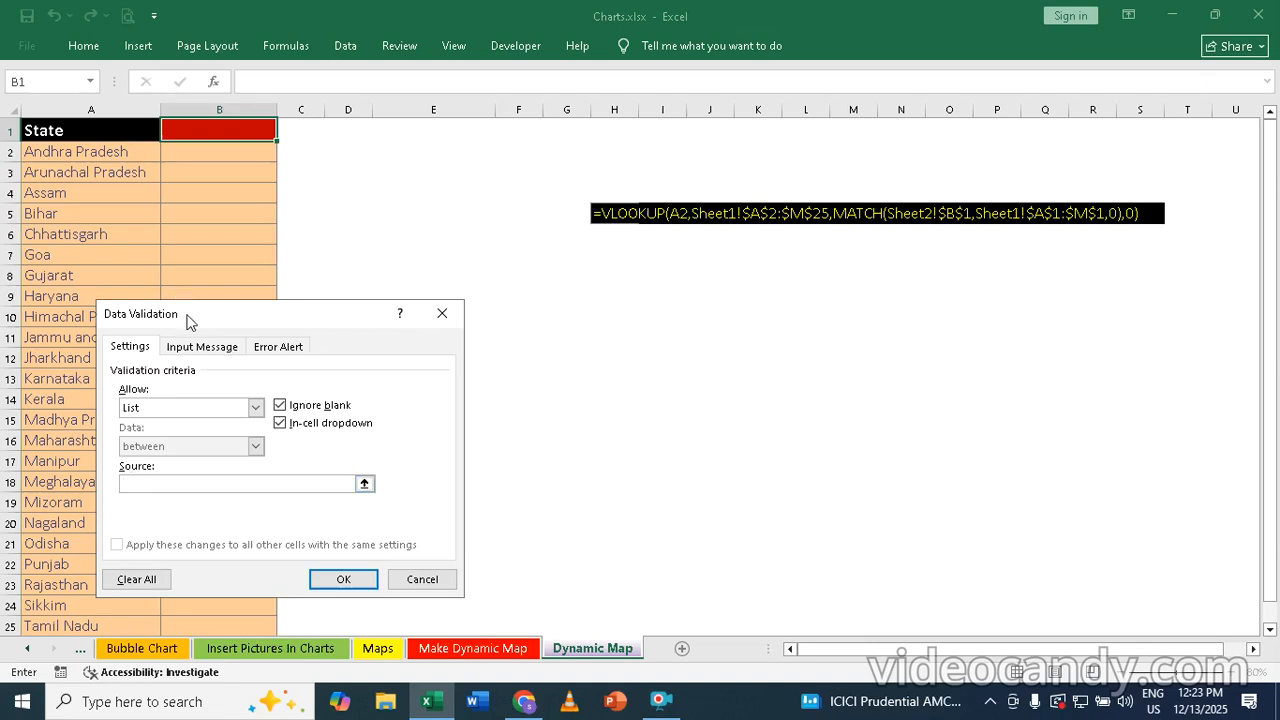
drag(188, 320, 671, 311)
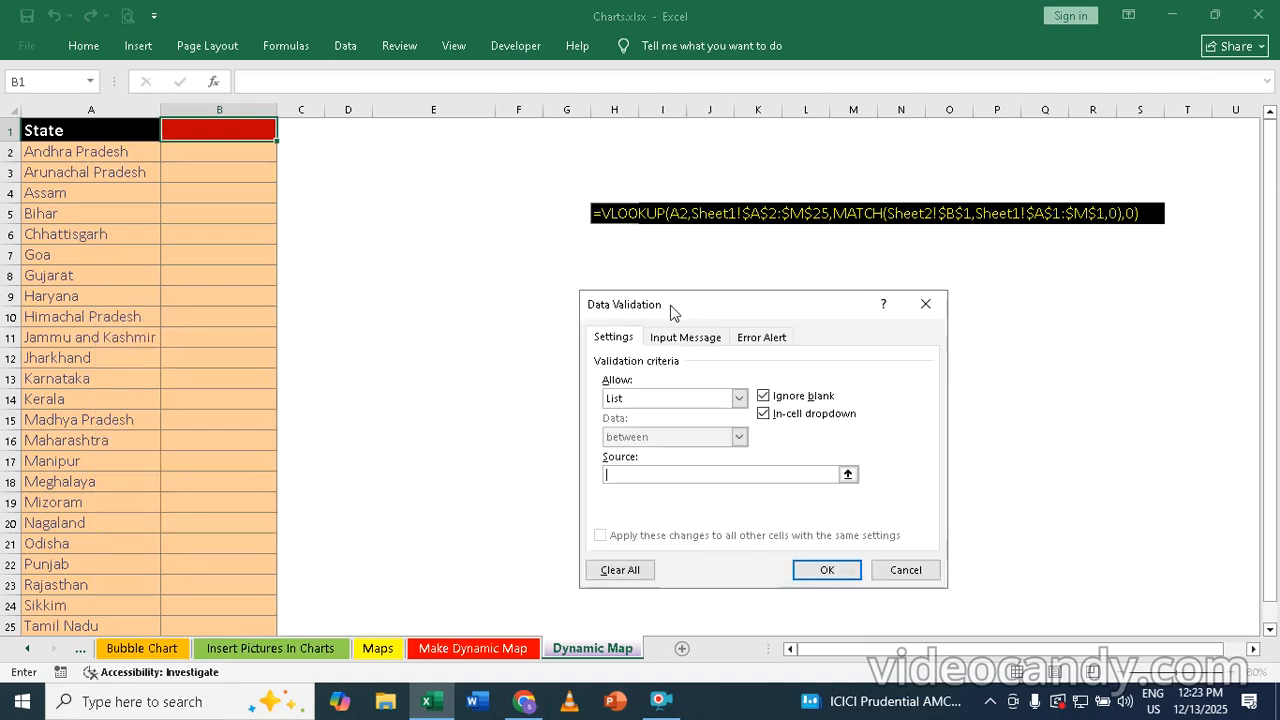
click(486, 649)
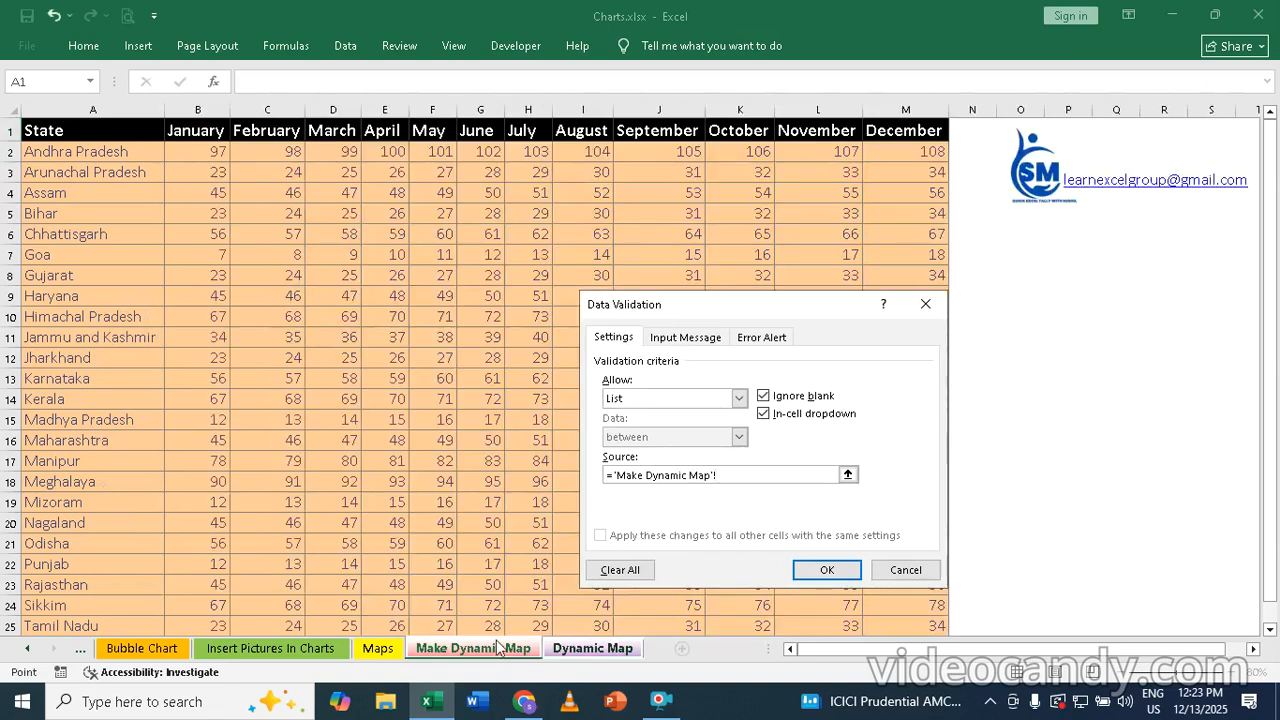
click(195, 130)
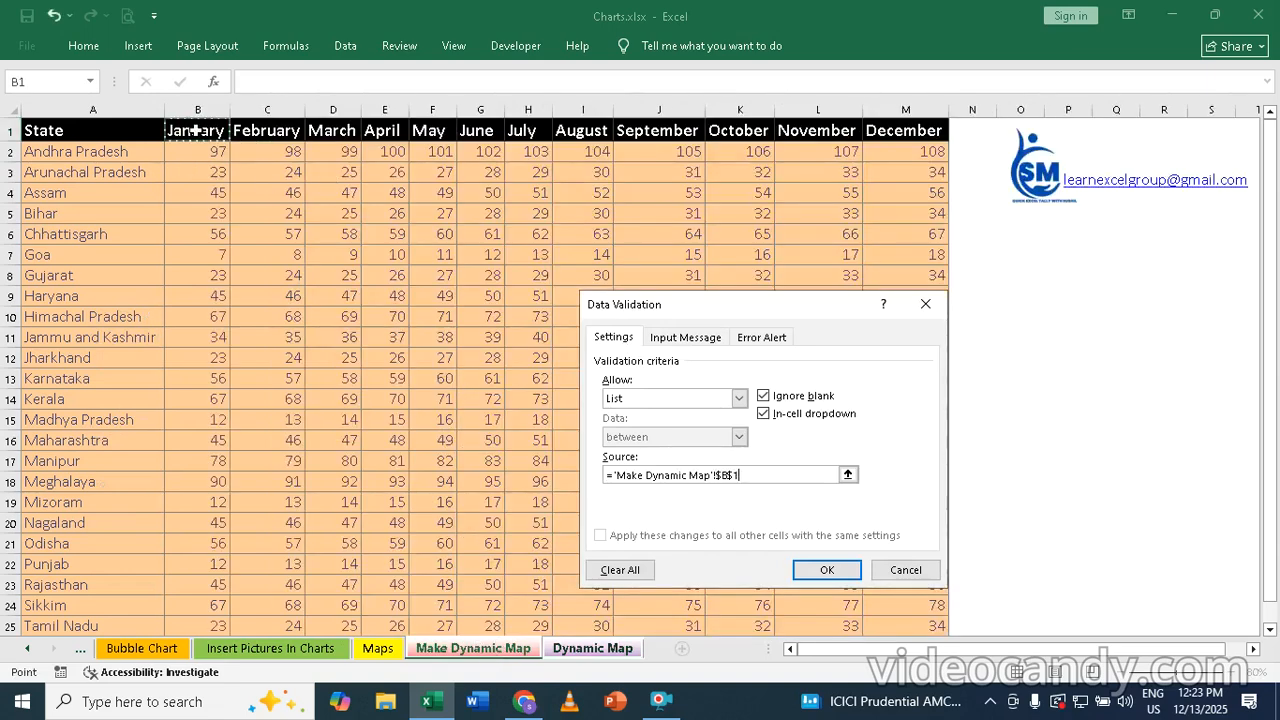
drag(195, 130, 903, 131)
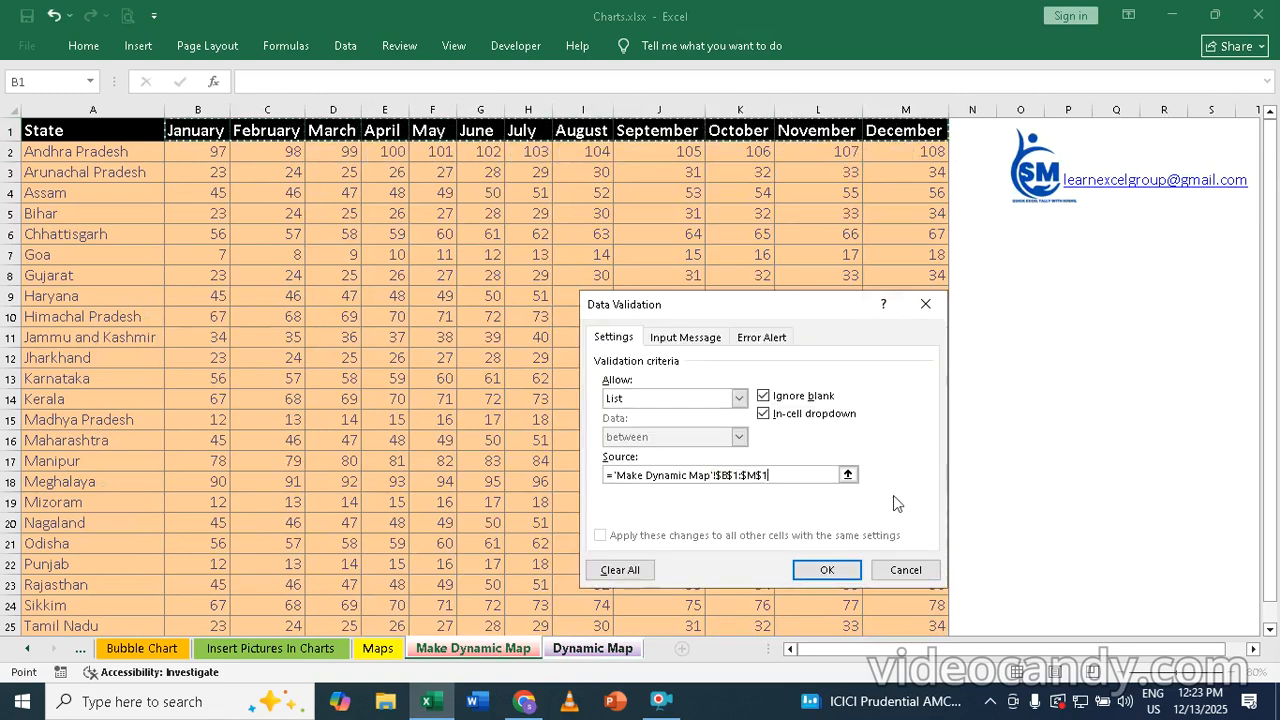
click(827, 569)
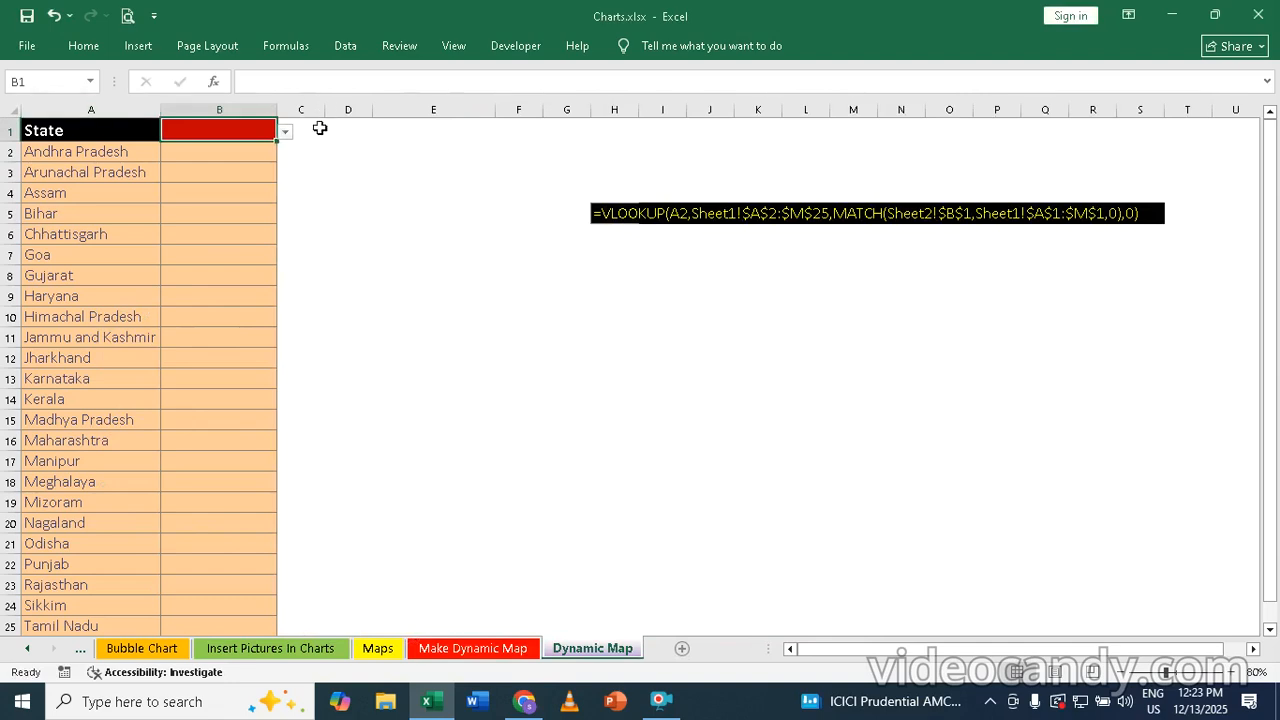
Choose March from the month list in B1, select B2, and check the source data on the Make Dynamic Map sheet
click(285, 131)
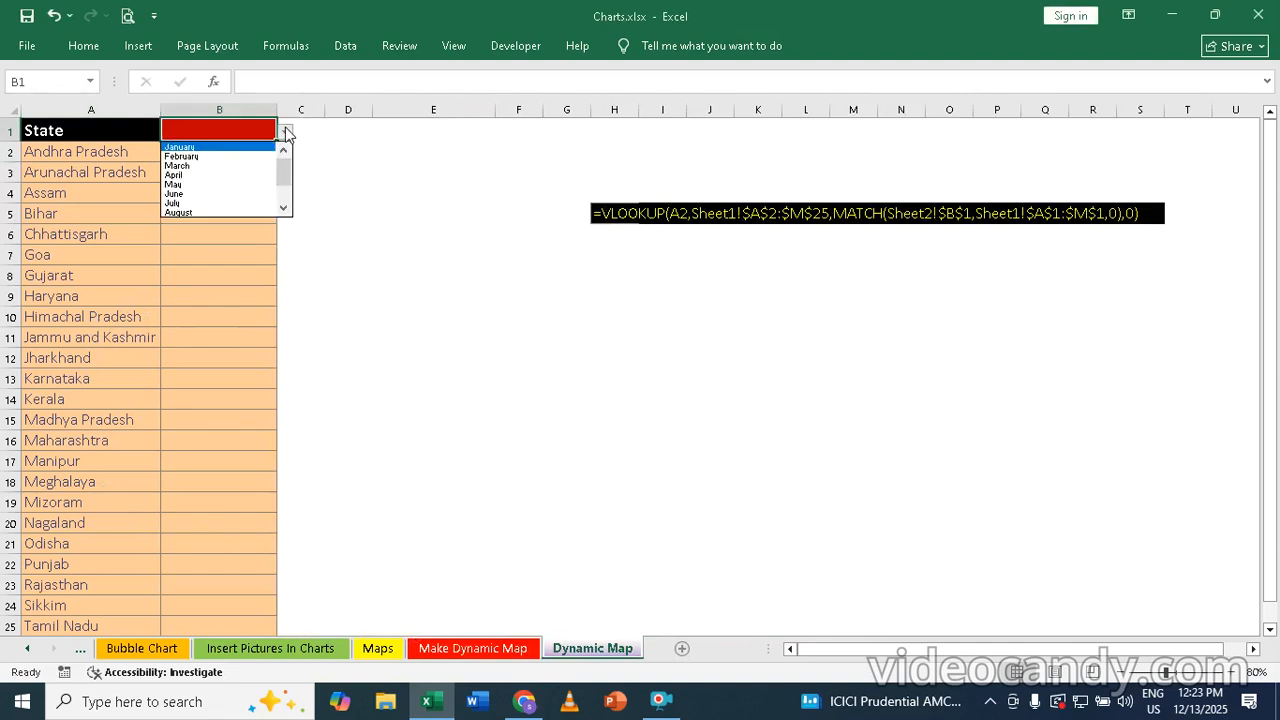
click(189, 167)
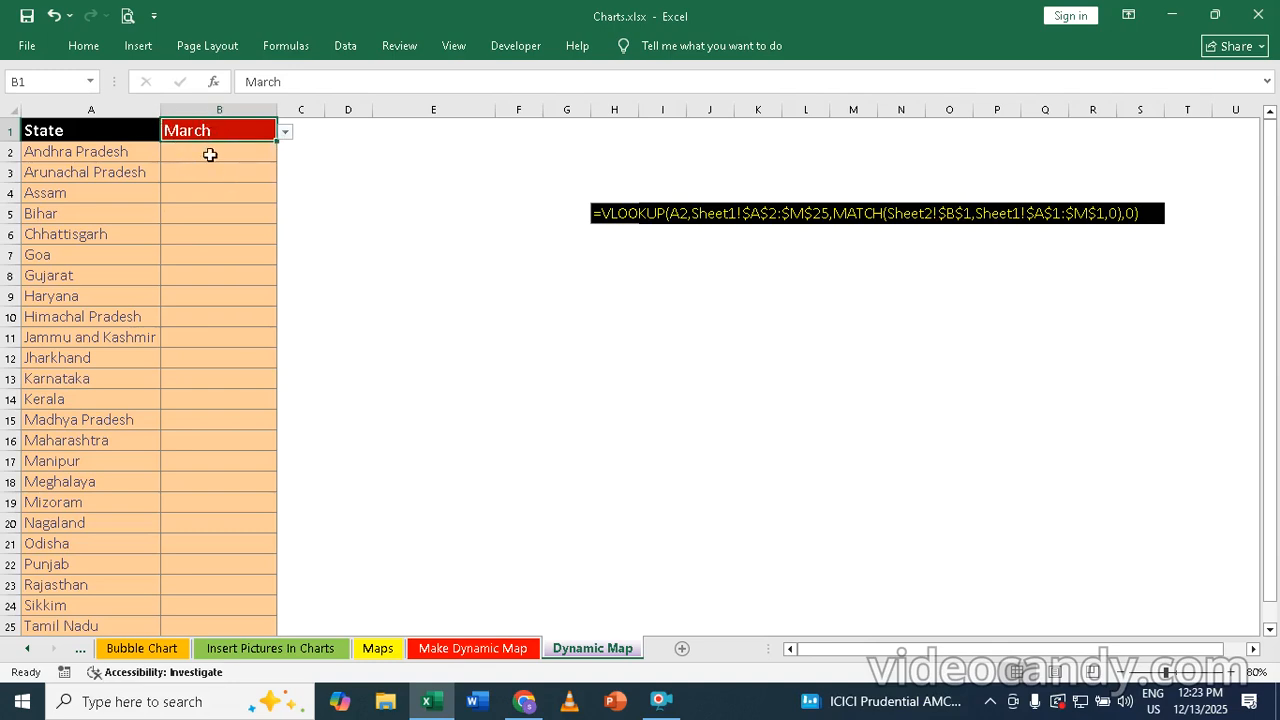
click(210, 155)
click(514, 652)
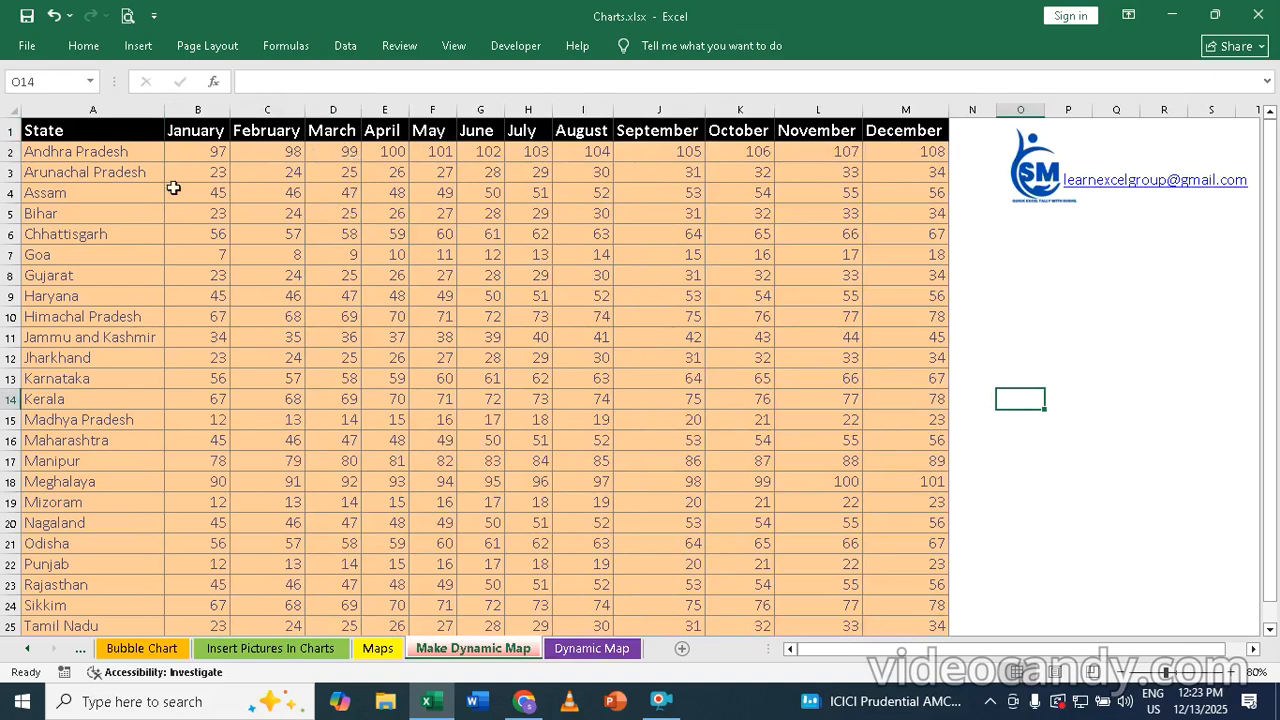
click(595, 649)
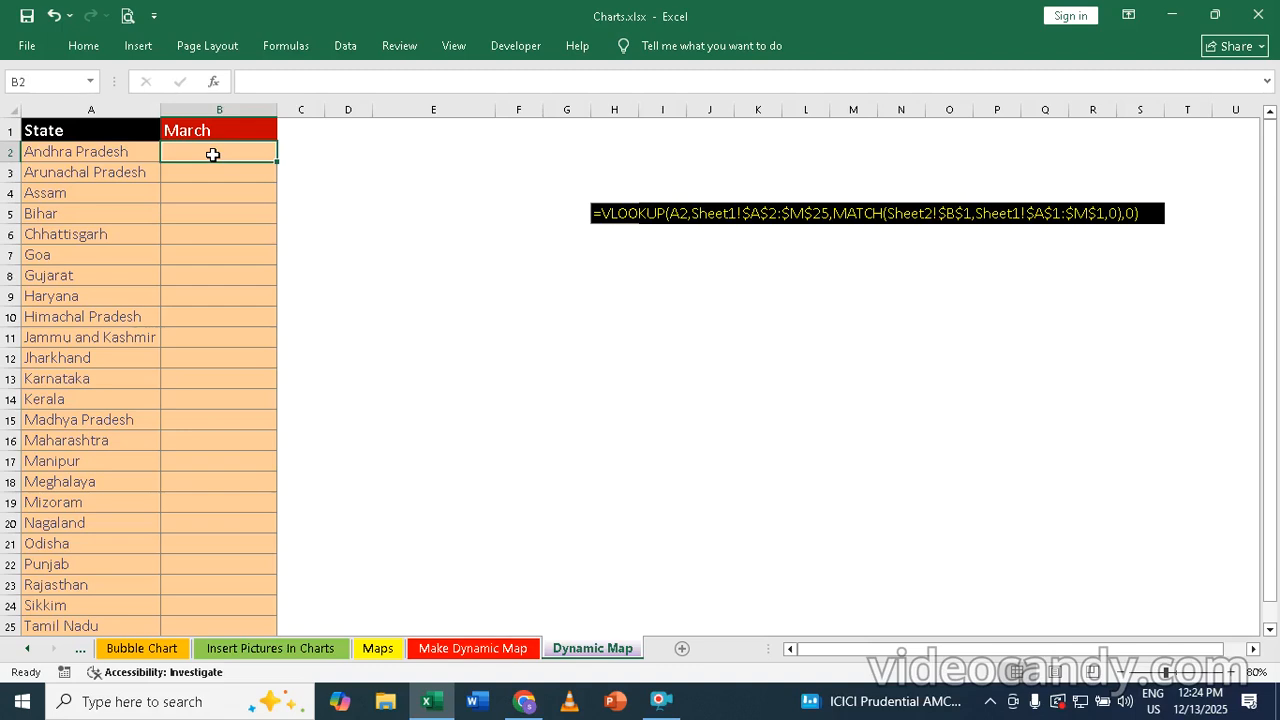
text(=)
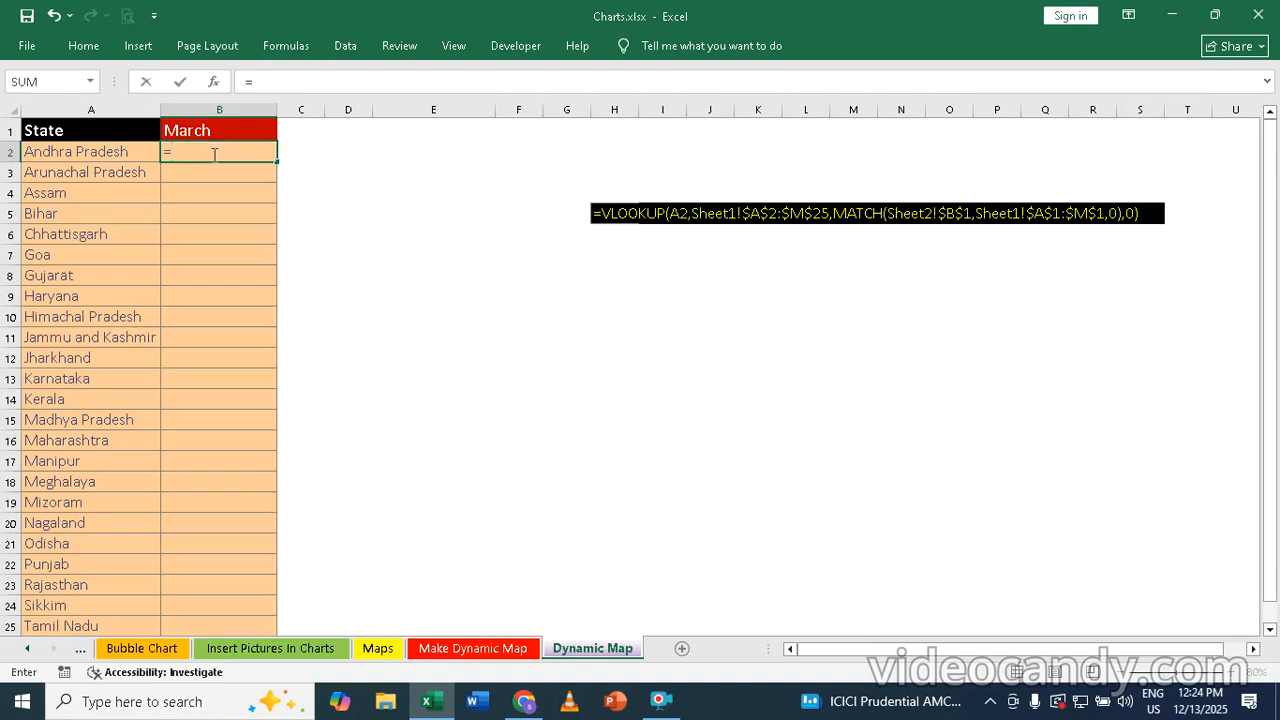
text(vl)
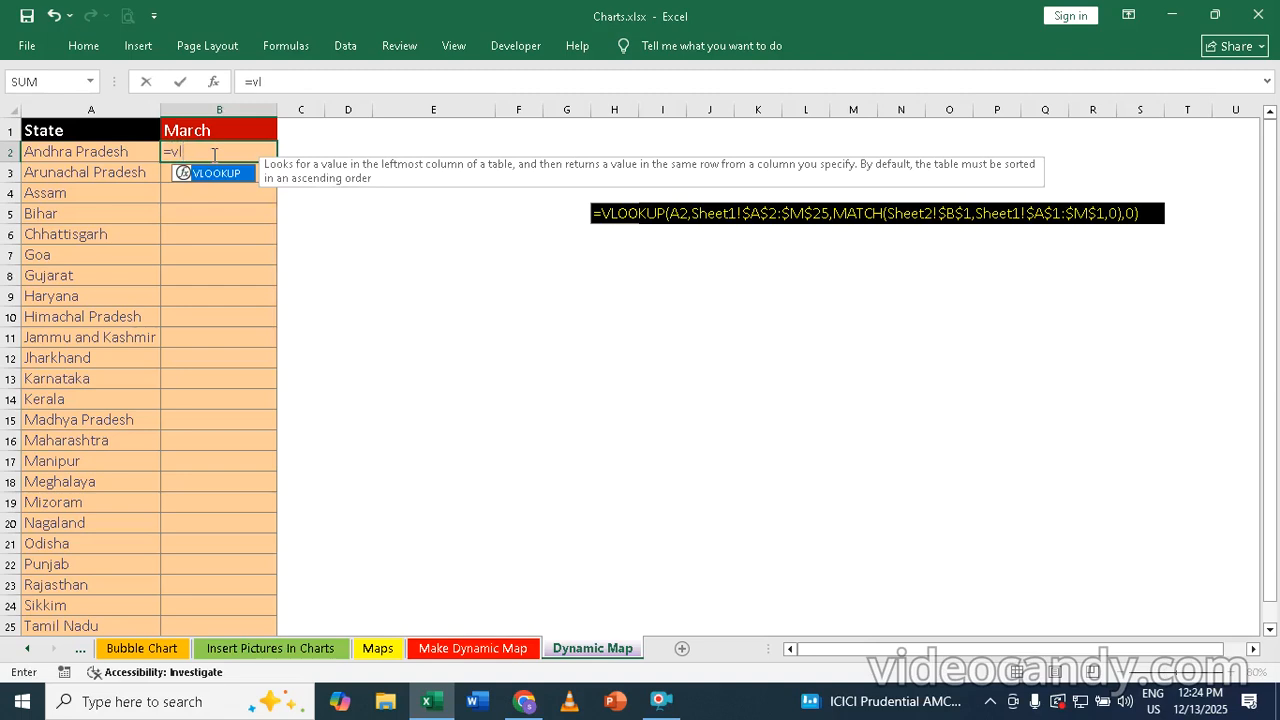
key(Tab)
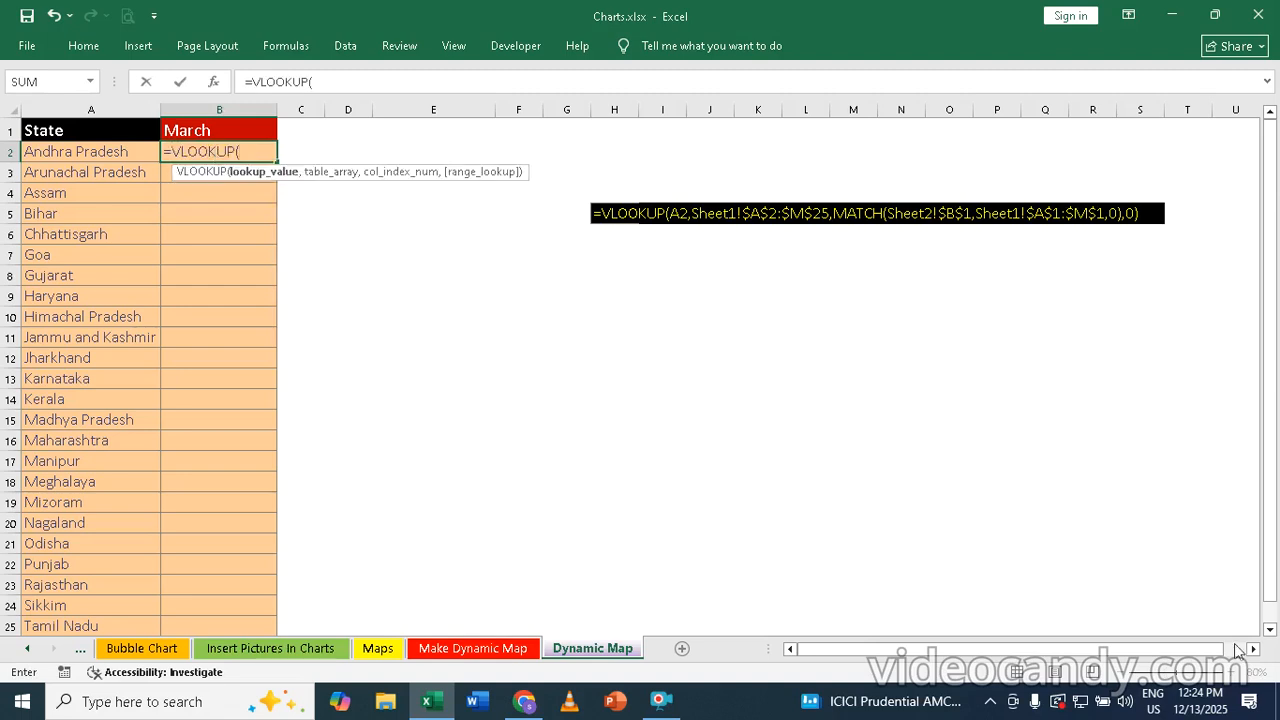
key(Escape)
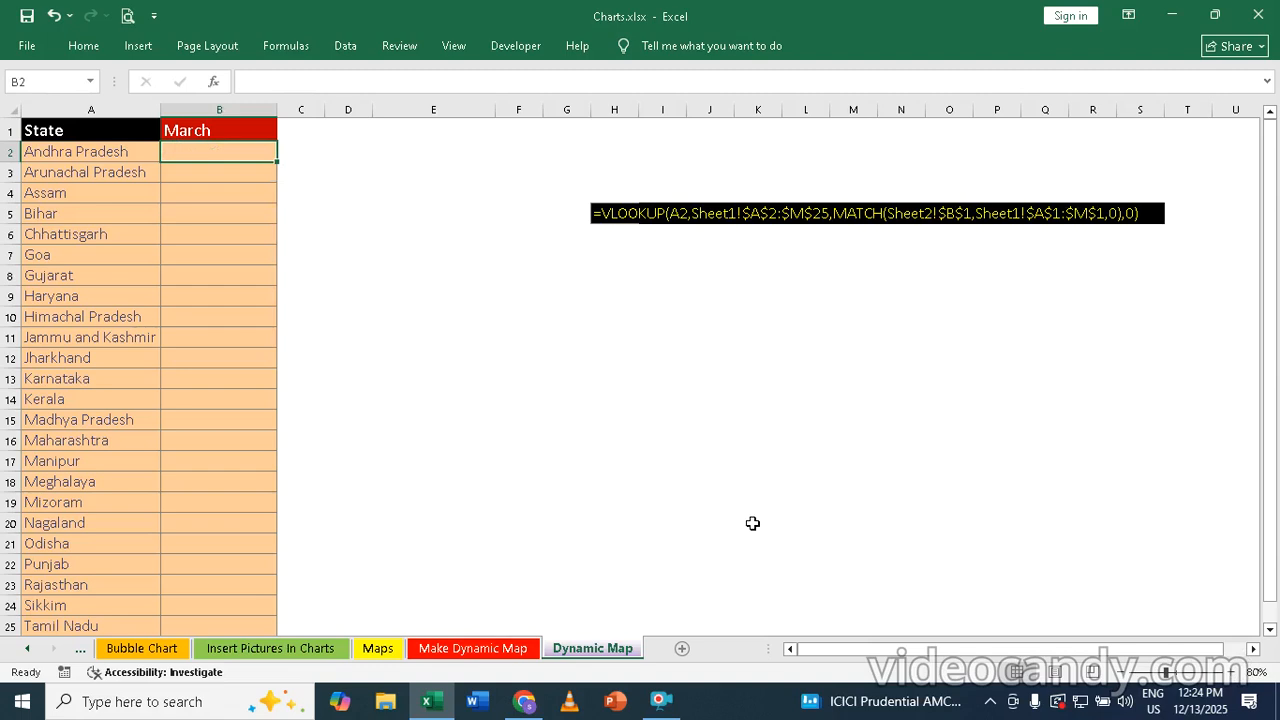
Start a VLOOKUP formula in cell B2 of Dynamic Map with A2, the first state, as the lookup value
click(1233, 672)
click(1233, 672)
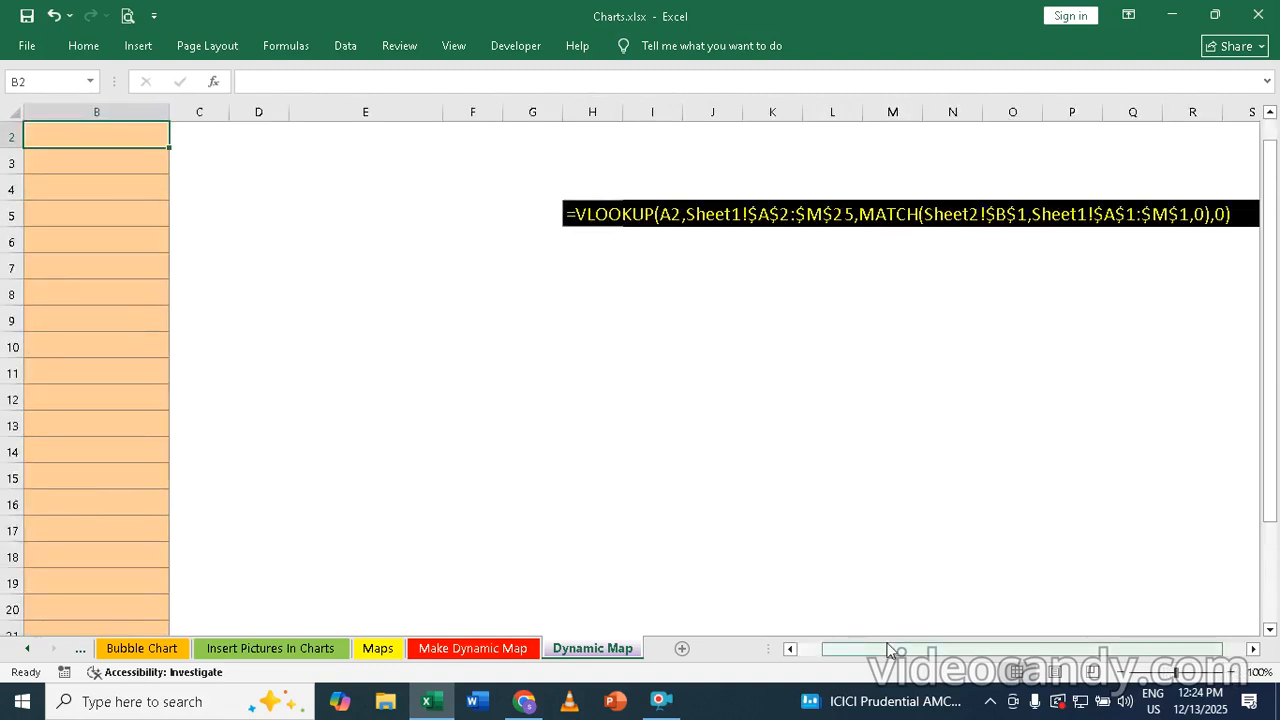
drag(888, 650, 808, 652)
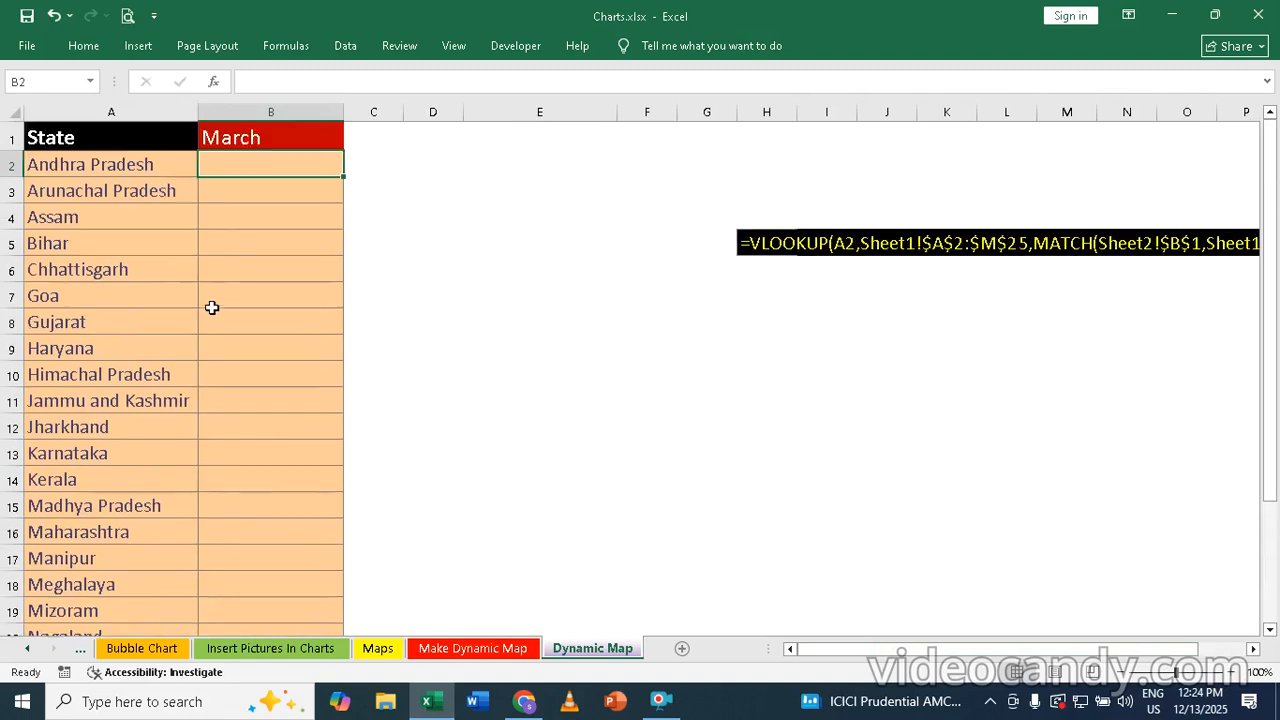
scroll(209, 309, up, 1)
double_click(262, 164)
text(=v)
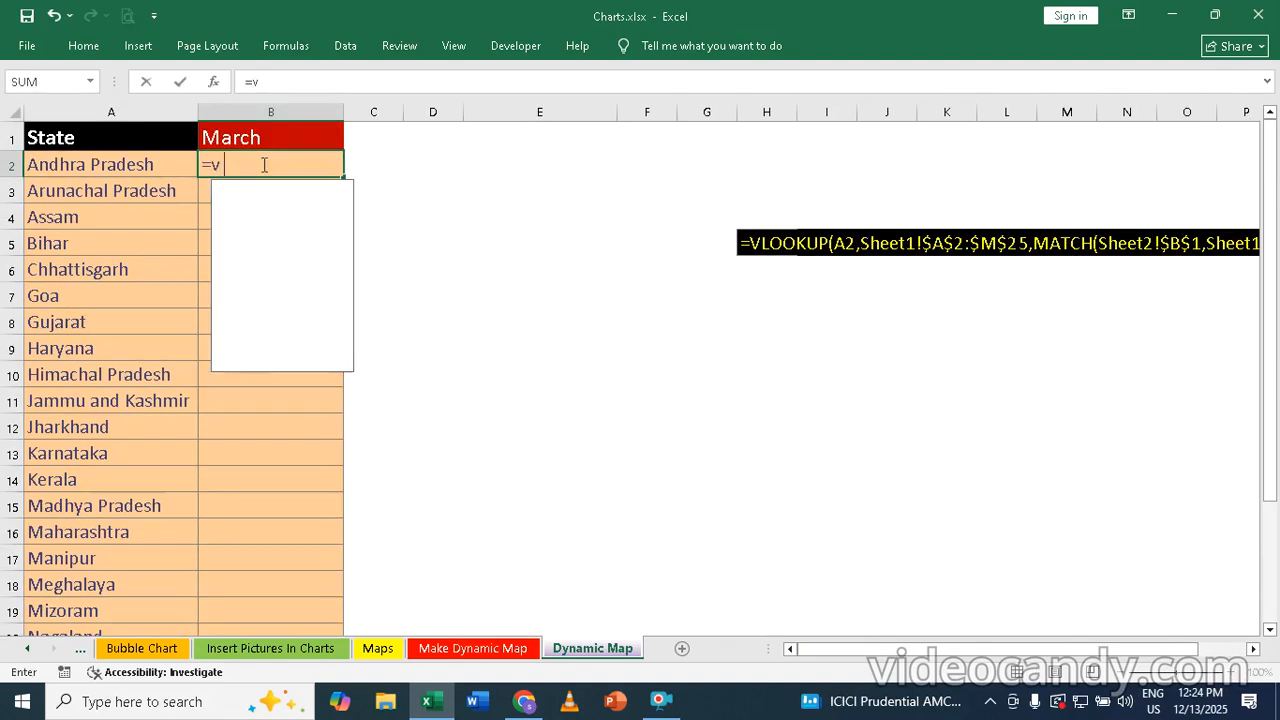
text(l)
key(Tab)
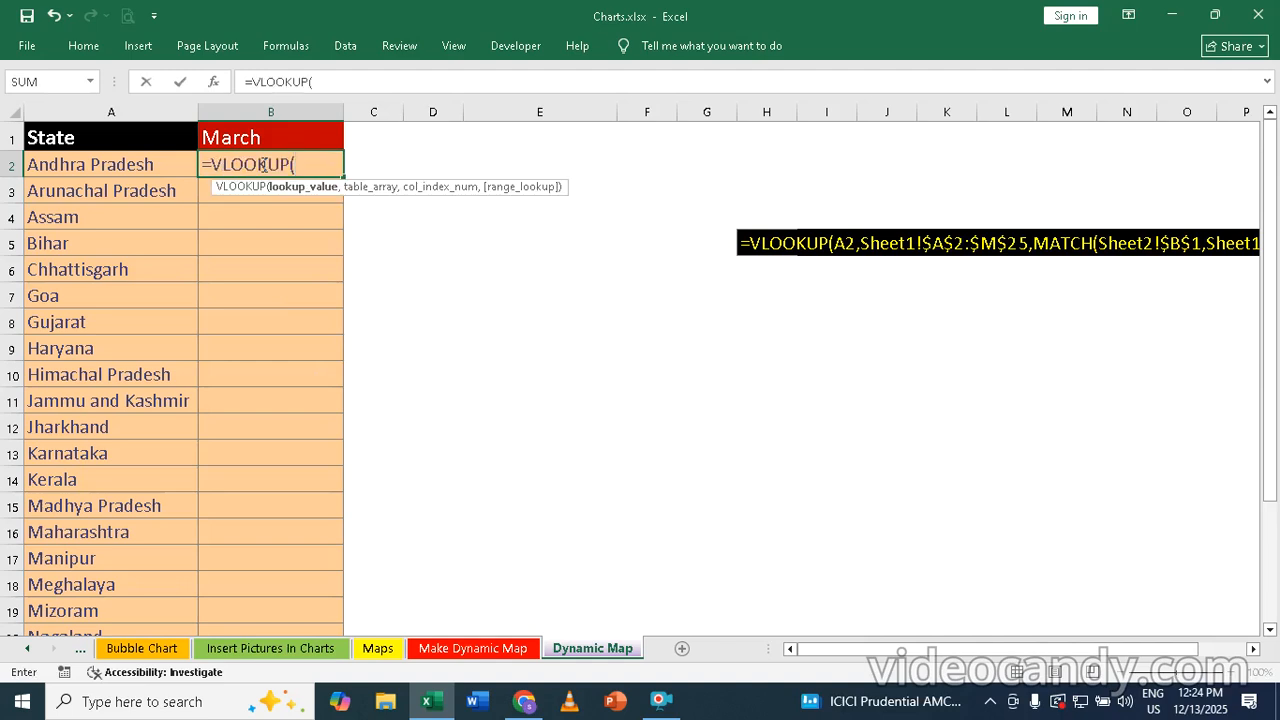
click(84, 172)
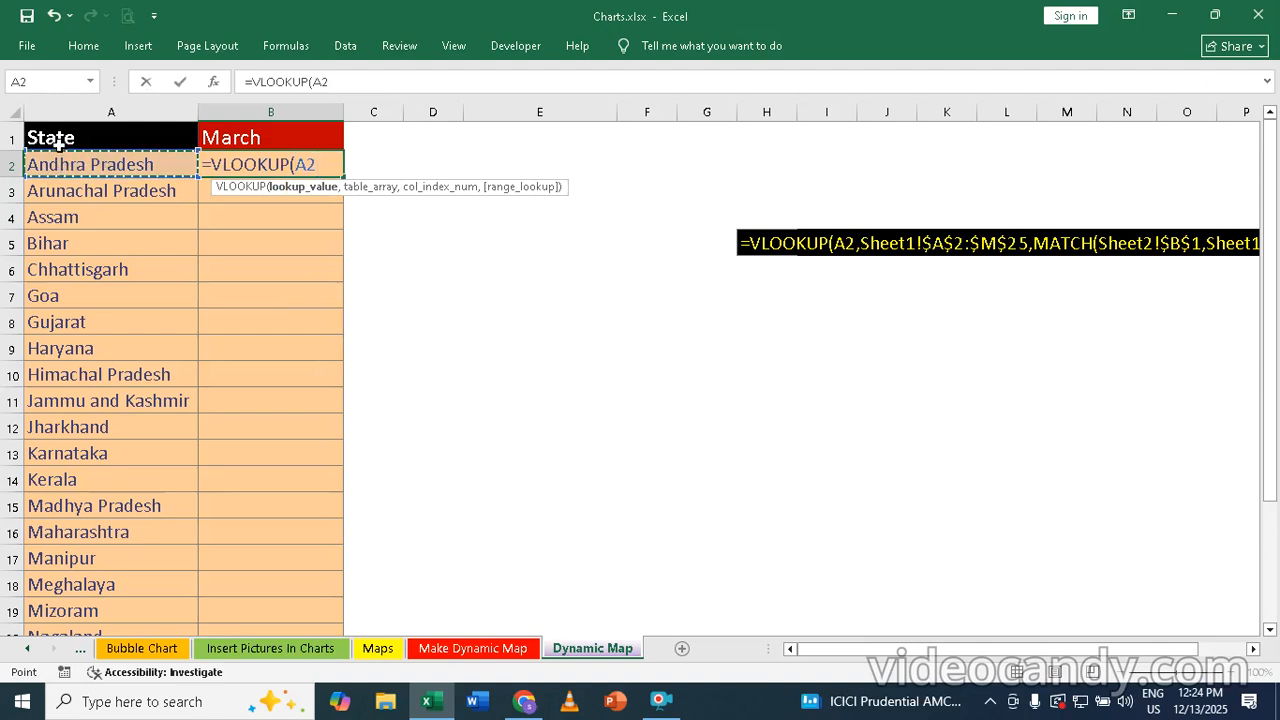
text(,)
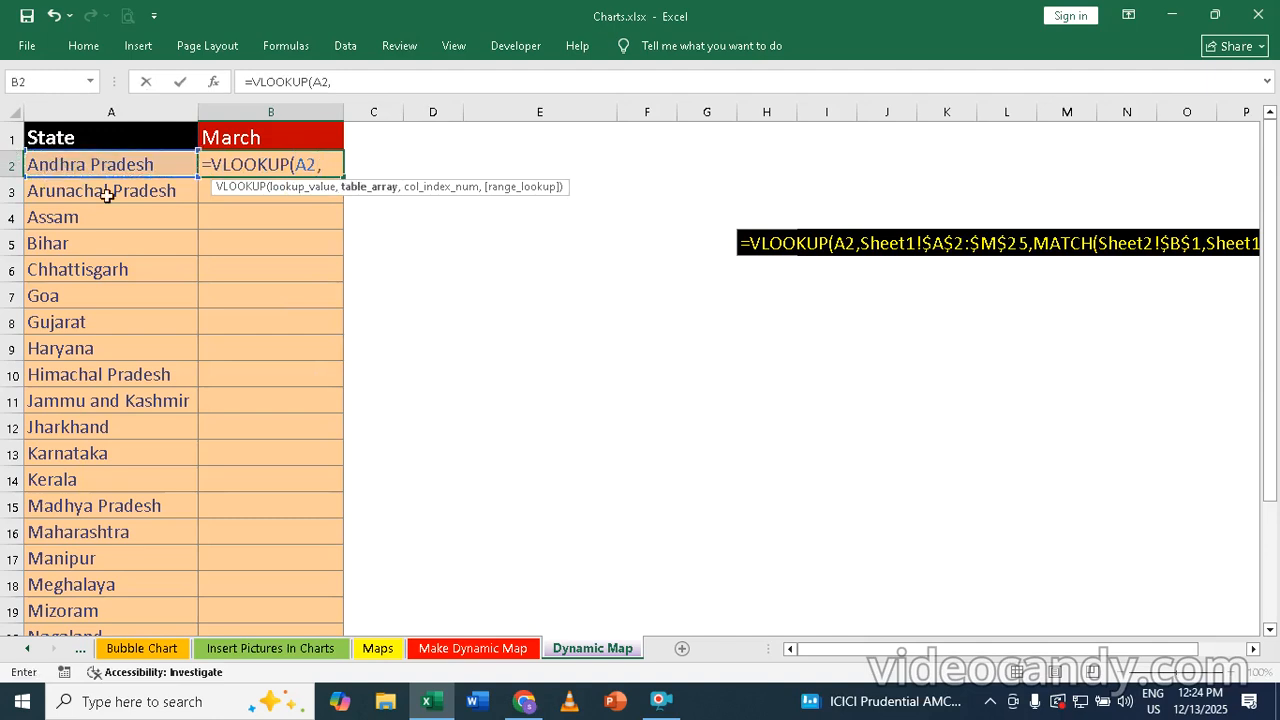
Set 'Make Dynamic Map'!A2:M25 as the VLOOKUP table array and begin a MATCH function for the column index
click(458, 650)
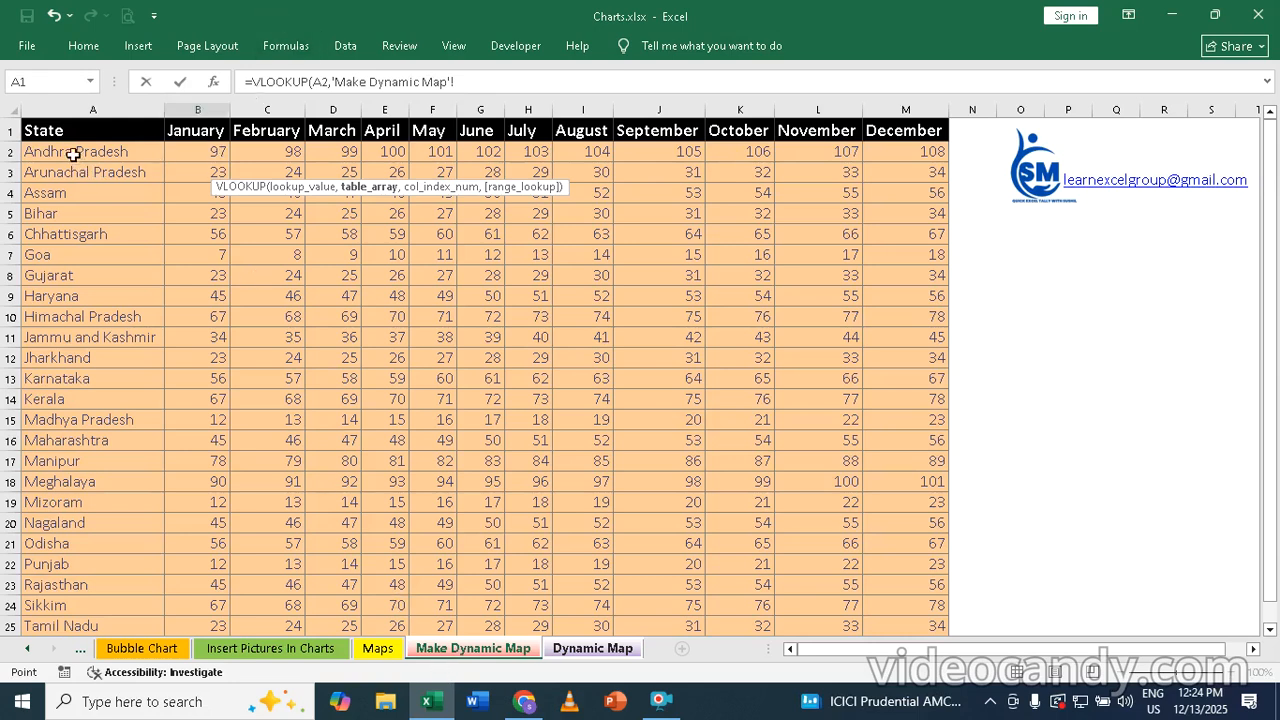
drag(73, 154, 922, 624)
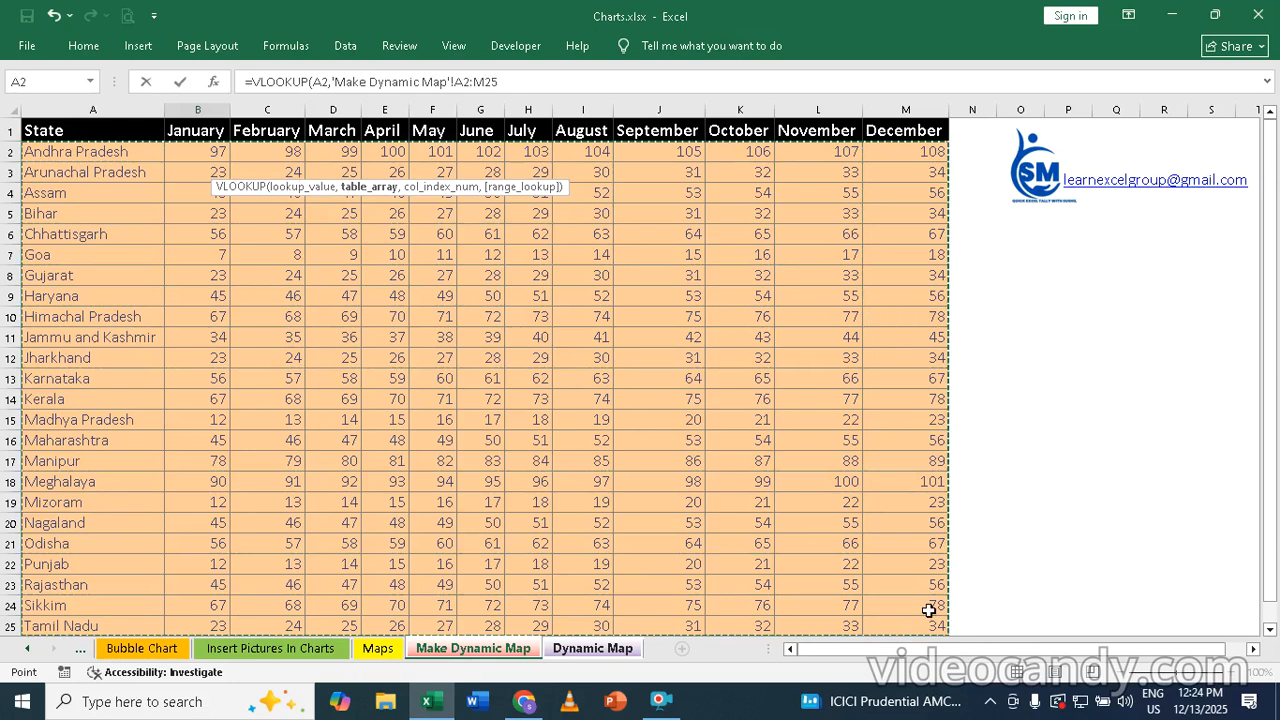
text(,ma)
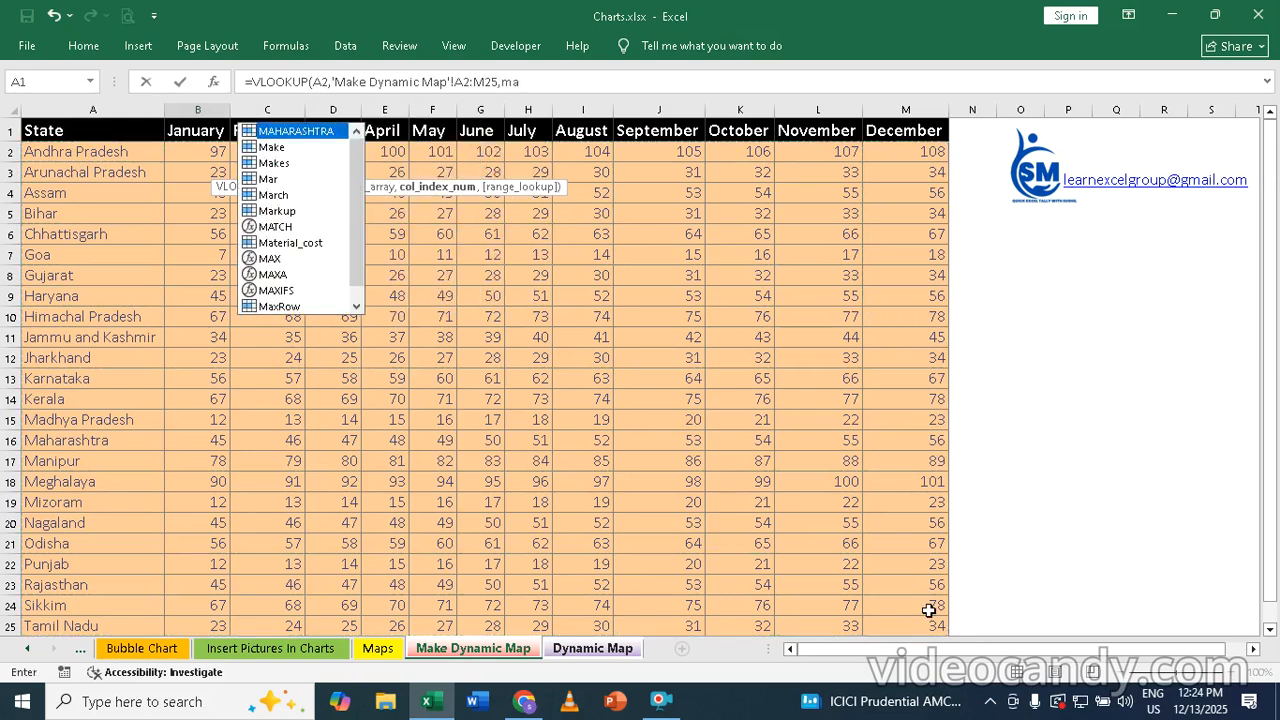
text(tc)
key(Tab)
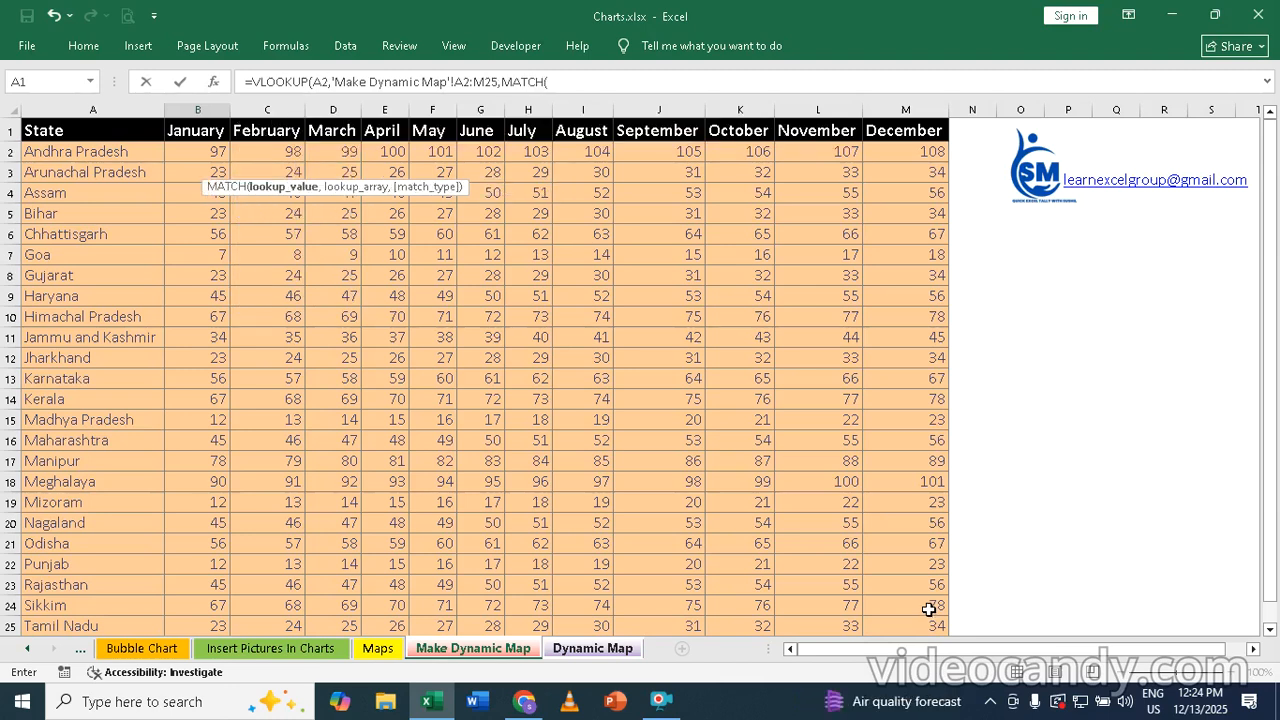
Complete the MATCH function with 'Dynamic Map'!B1 as lookup value, 'Make Dynamic Map'!A1:M1 as lookup array and 0 as match type
click(607, 649)
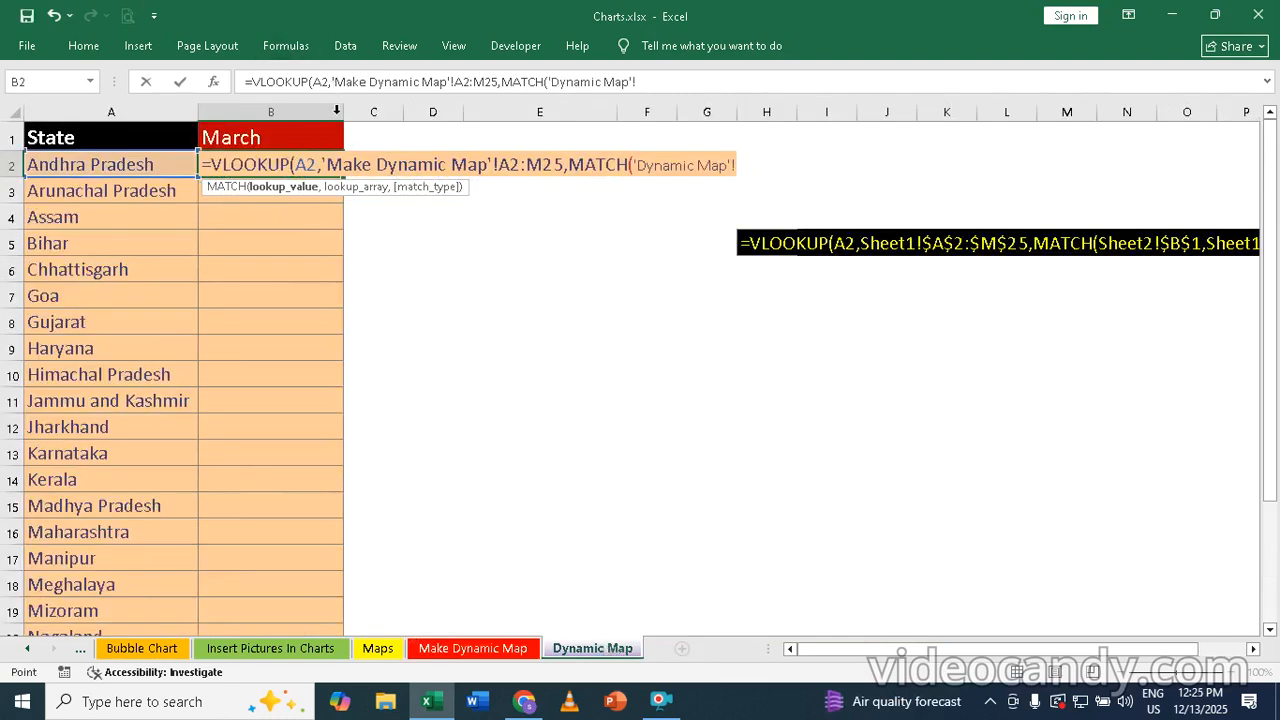
click(262, 138)
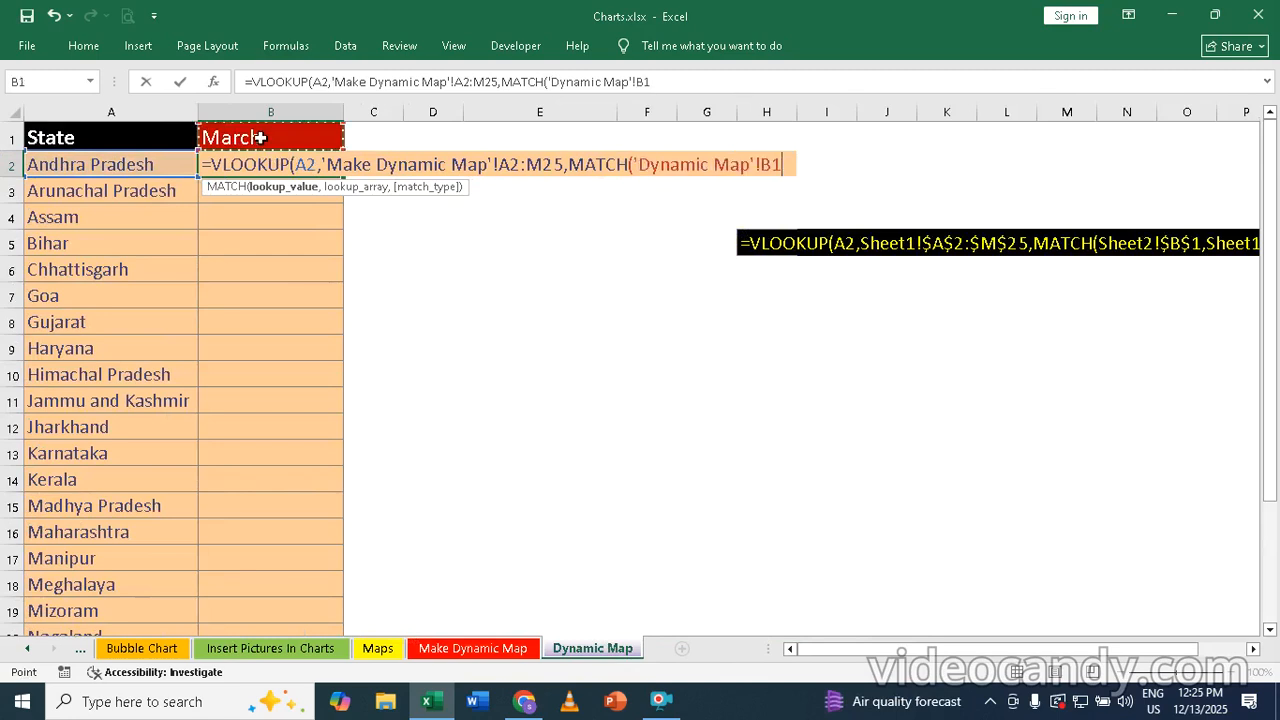
text(,)
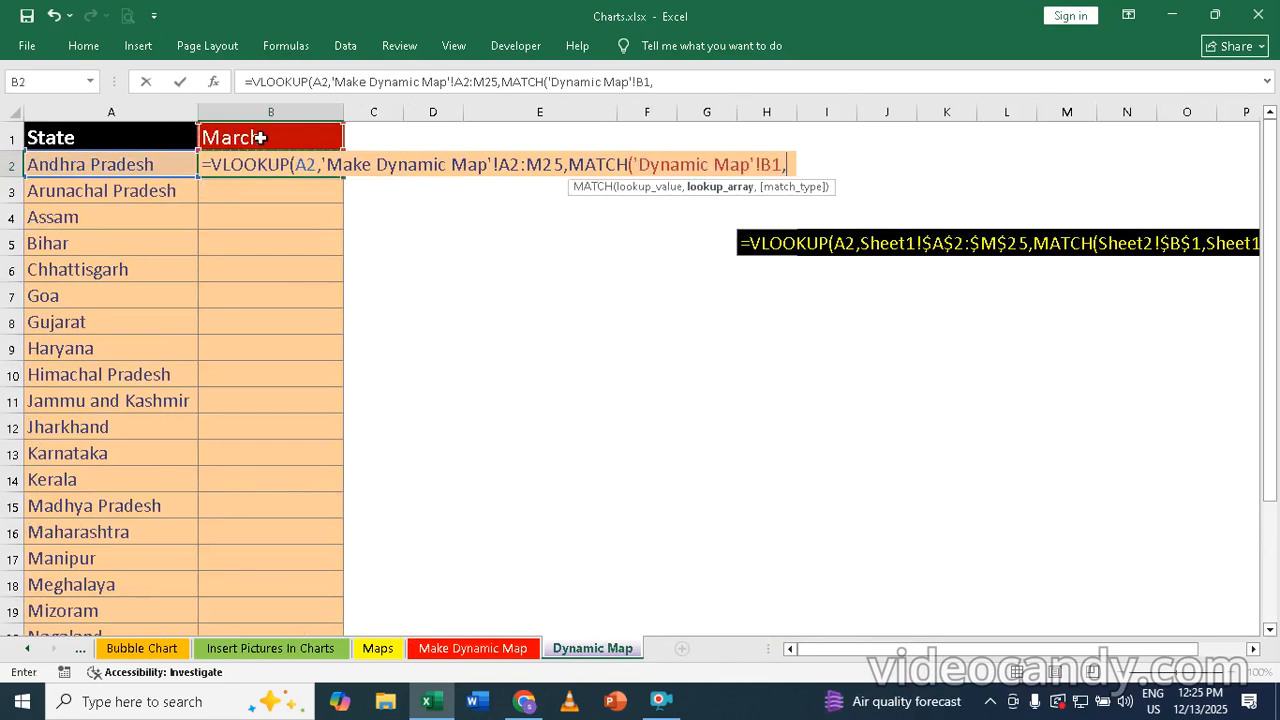
click(462, 652)
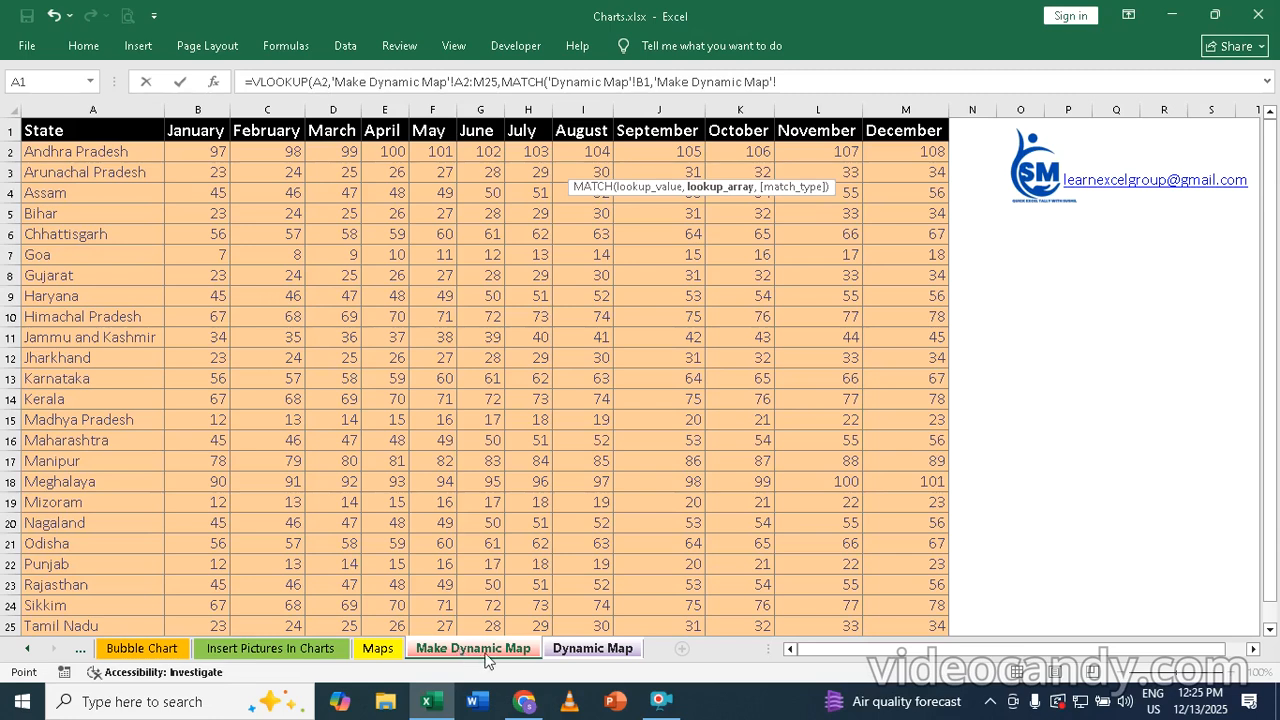
drag(56, 132, 903, 131)
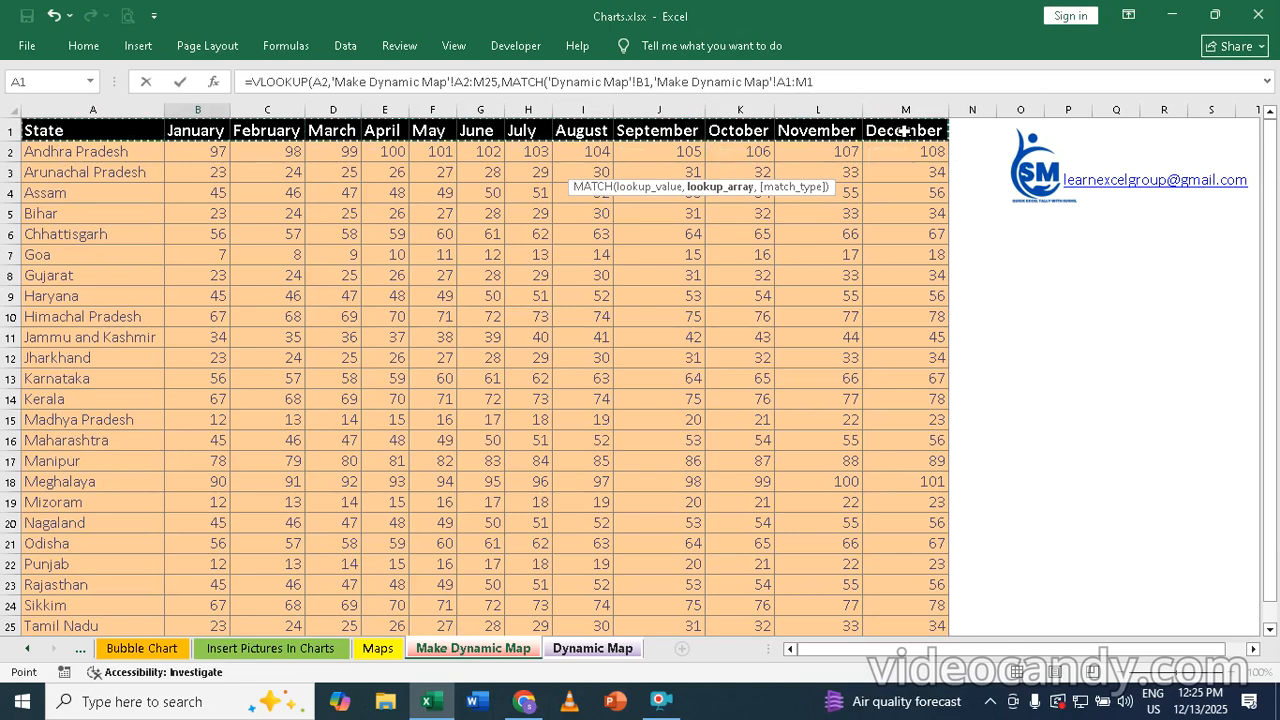
text(,0)
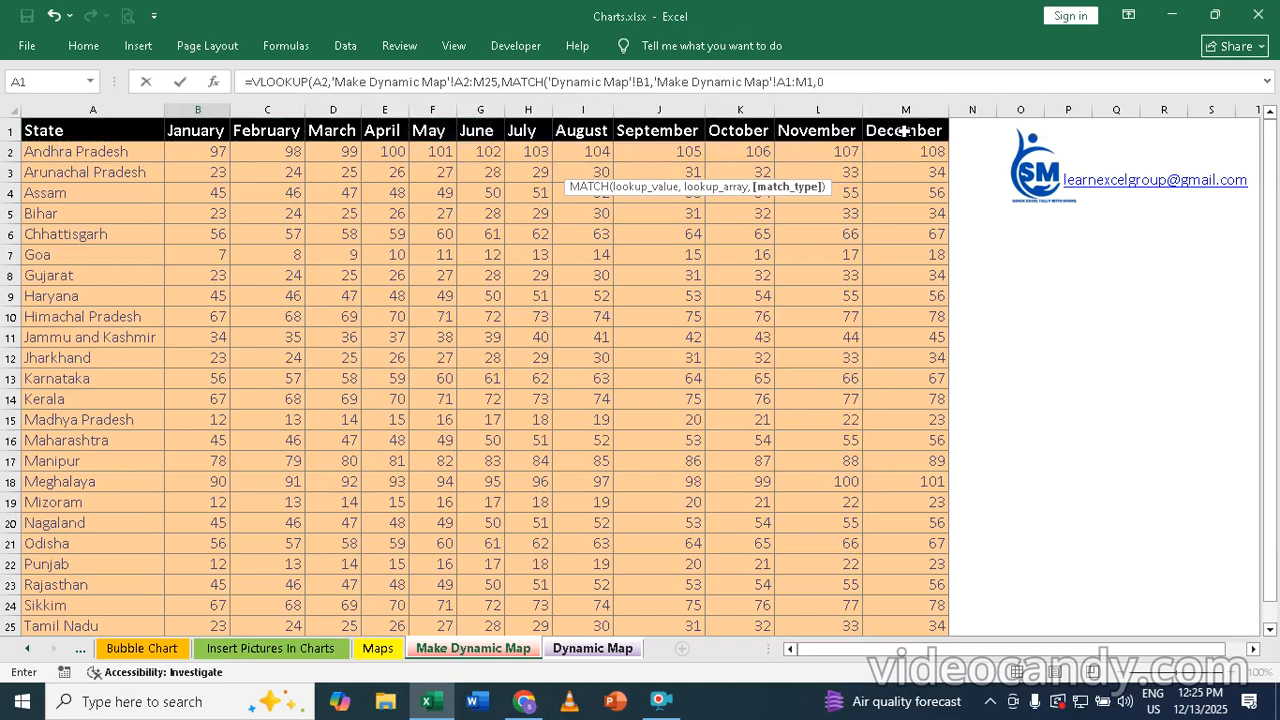
text())
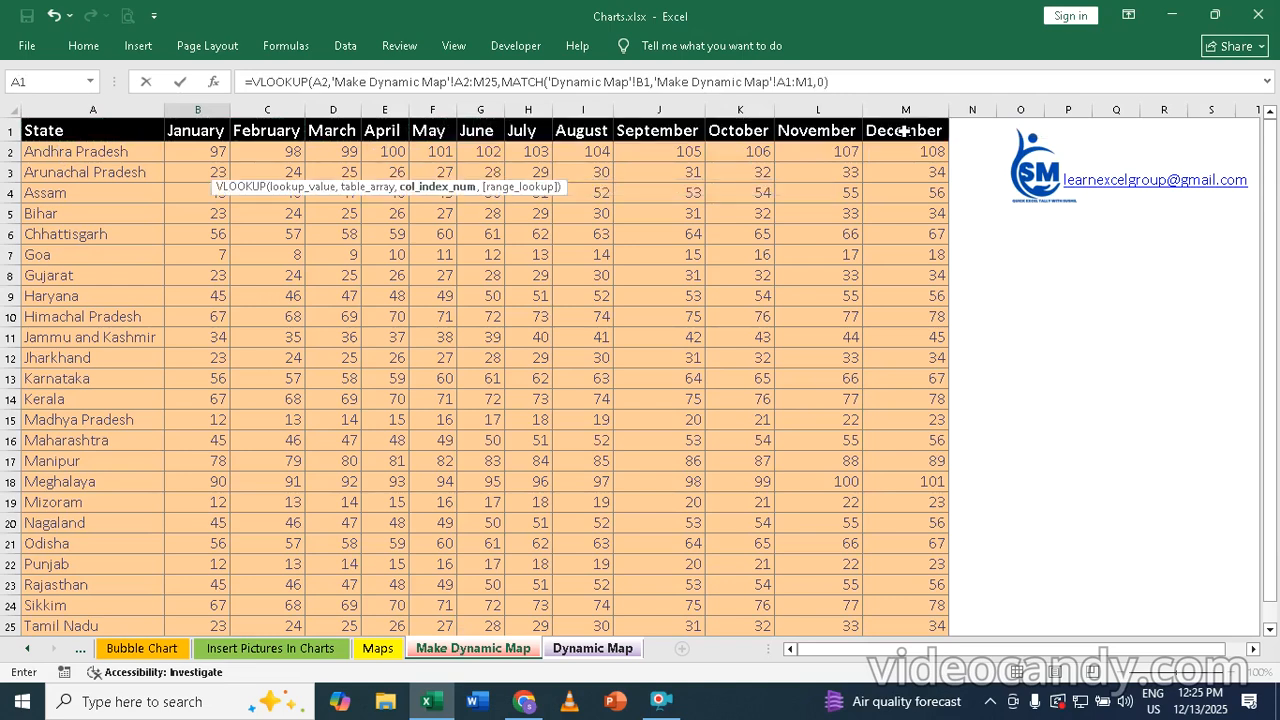
text())
Set the VLOOKUP range lookup to 0 for an exact match and close the function's parentheses
key(BackSpace)
text(,)
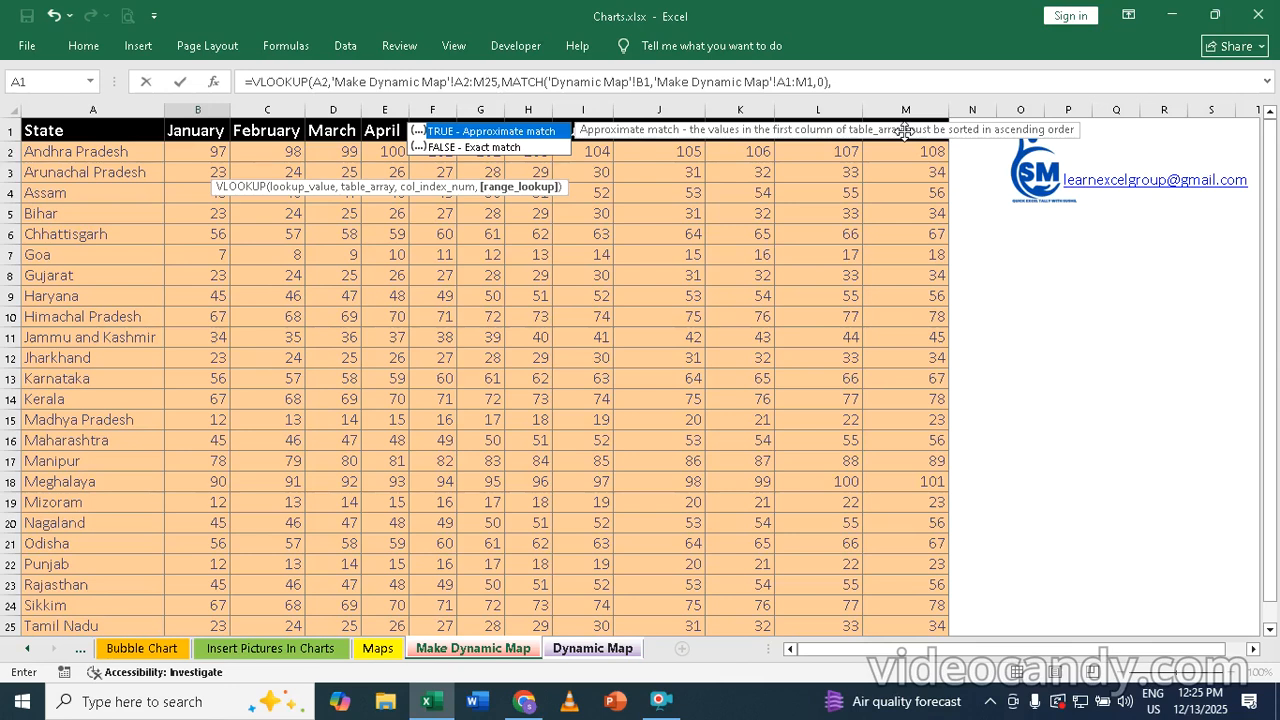
text(0))
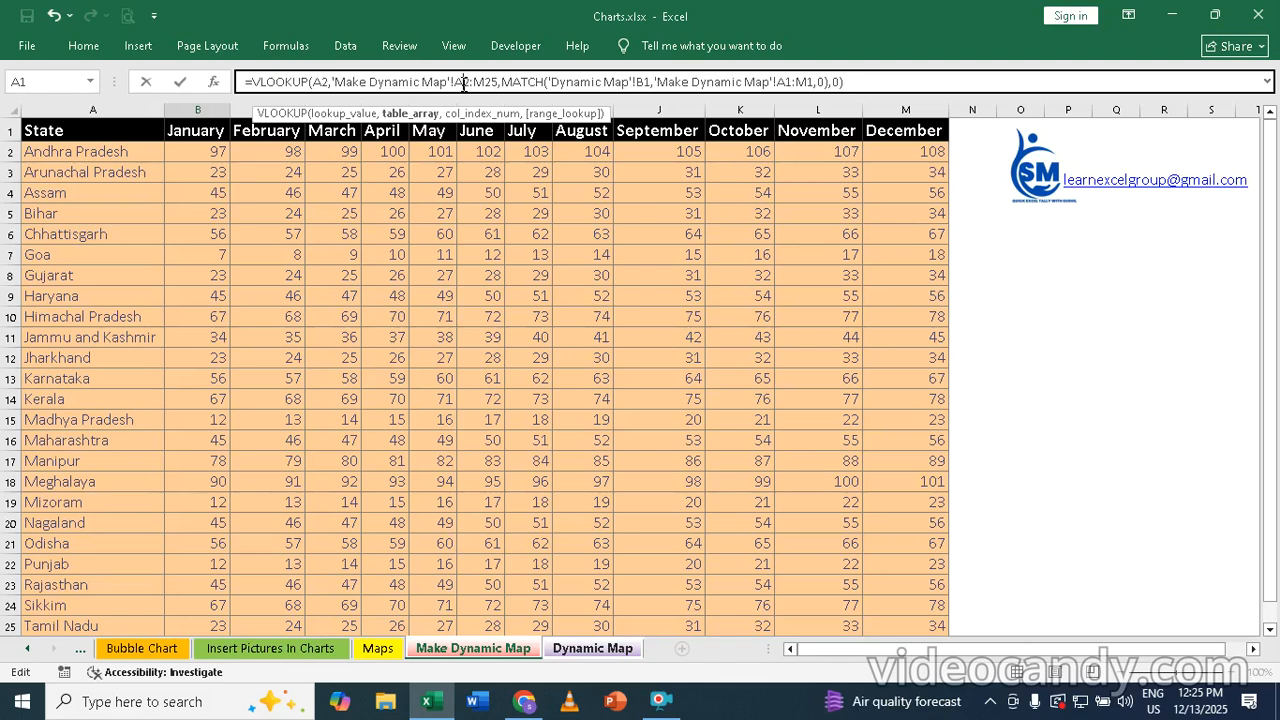
Make the references absolute as $A$2:$M$25, $B$1 and $A$1:$M$1, leaving A2 relative, and commit the formula in B2
key(F4)
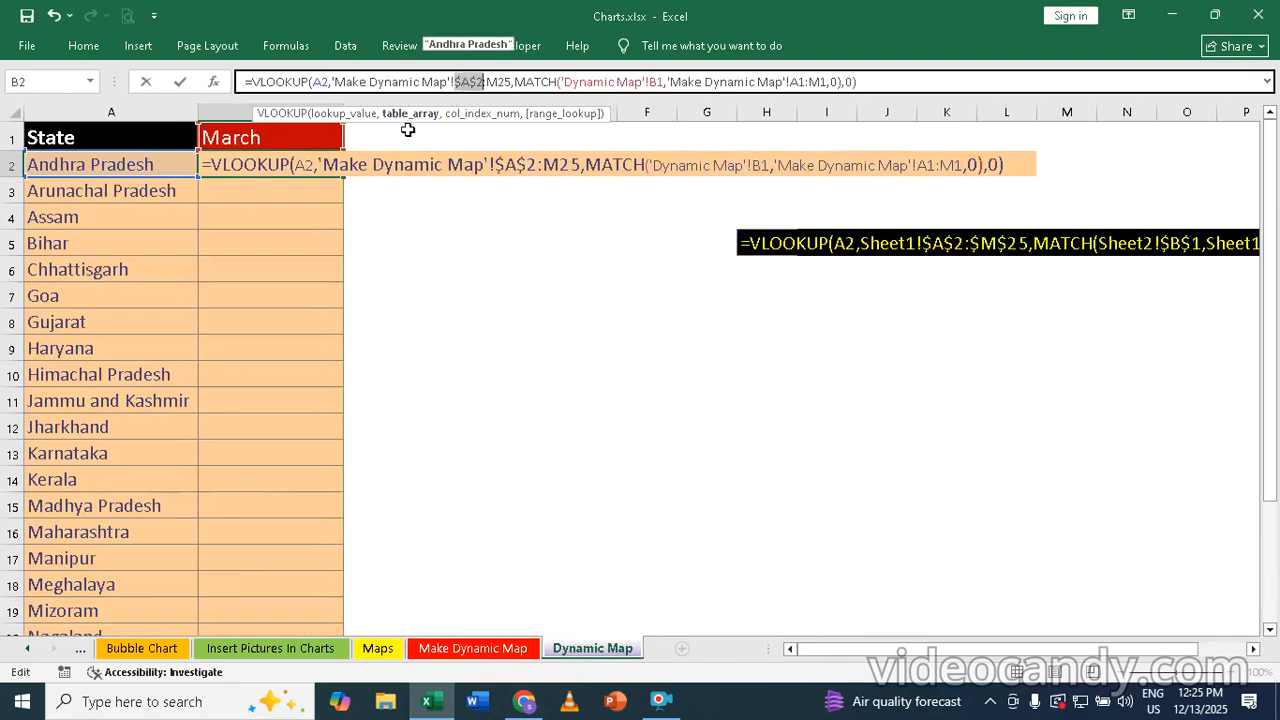
click(497, 82)
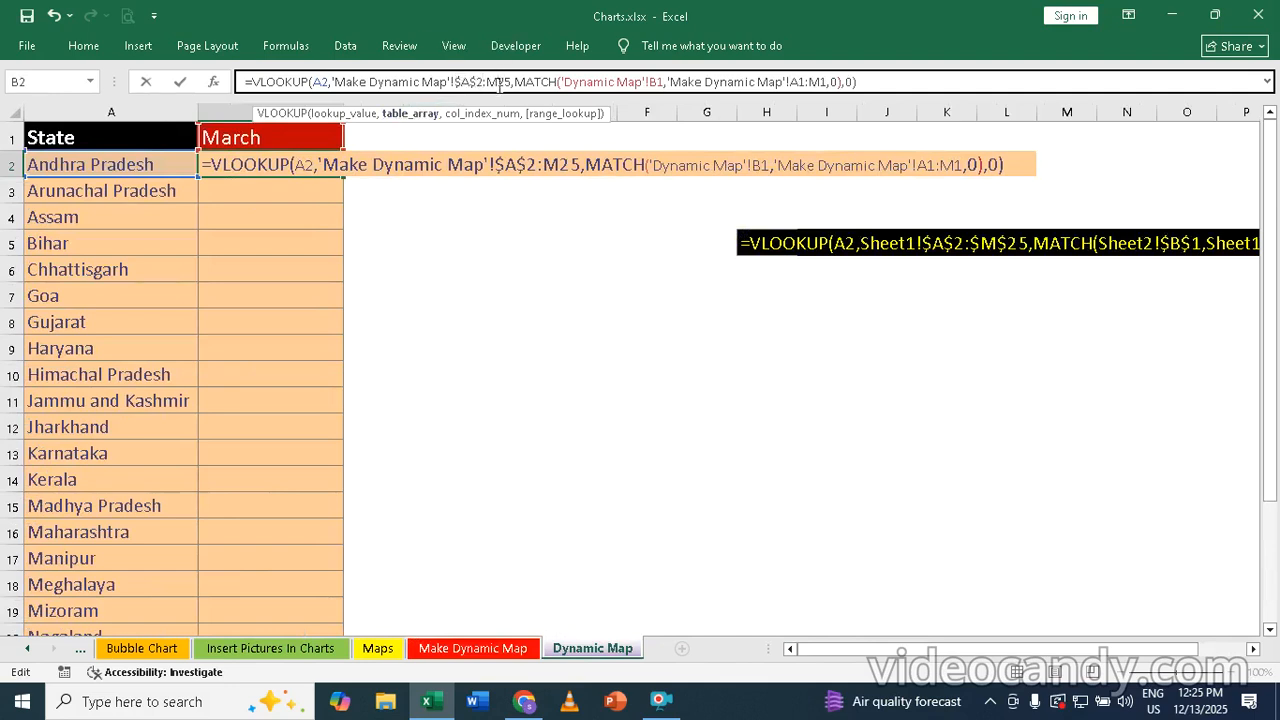
key(F4)
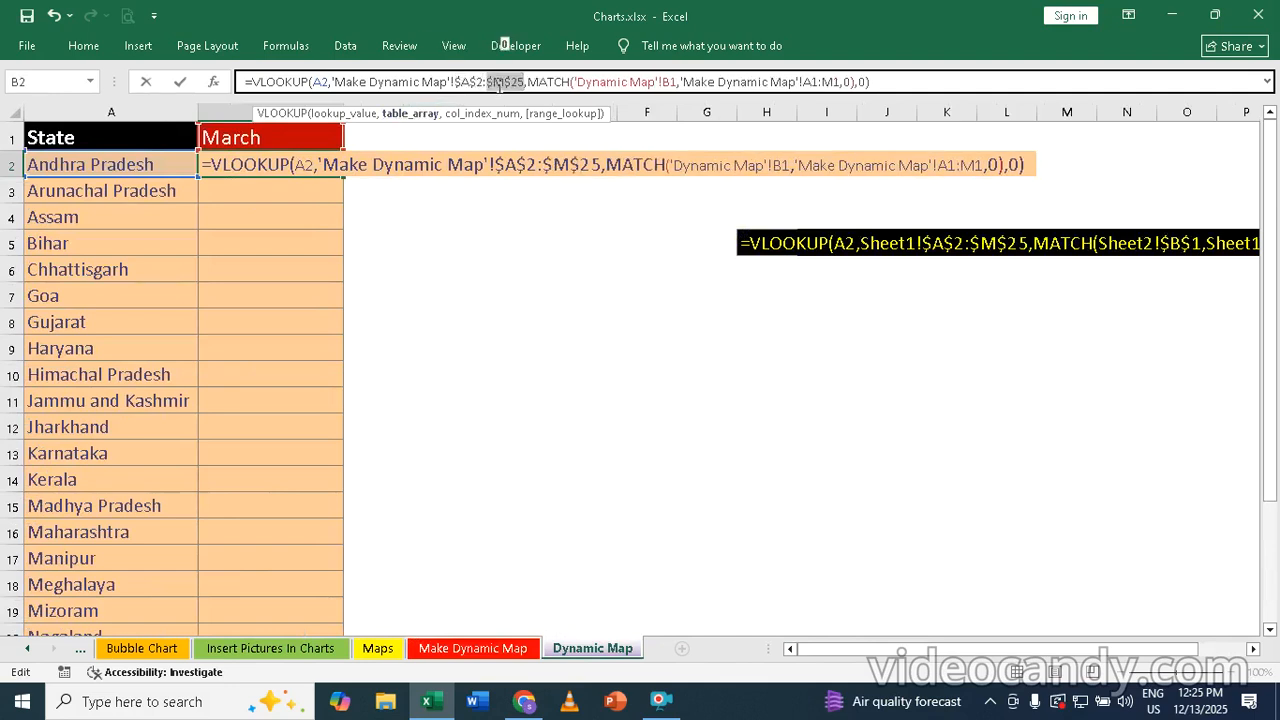
click(671, 82)
key(F4)
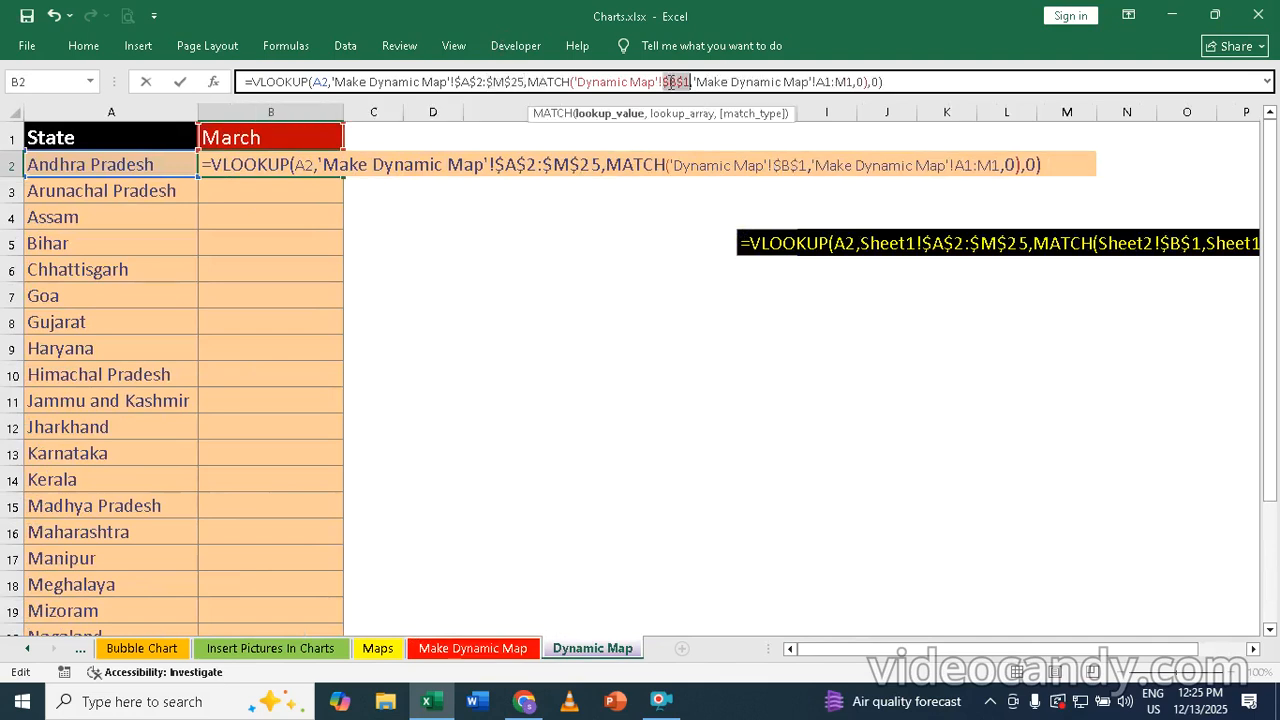
click(828, 82)
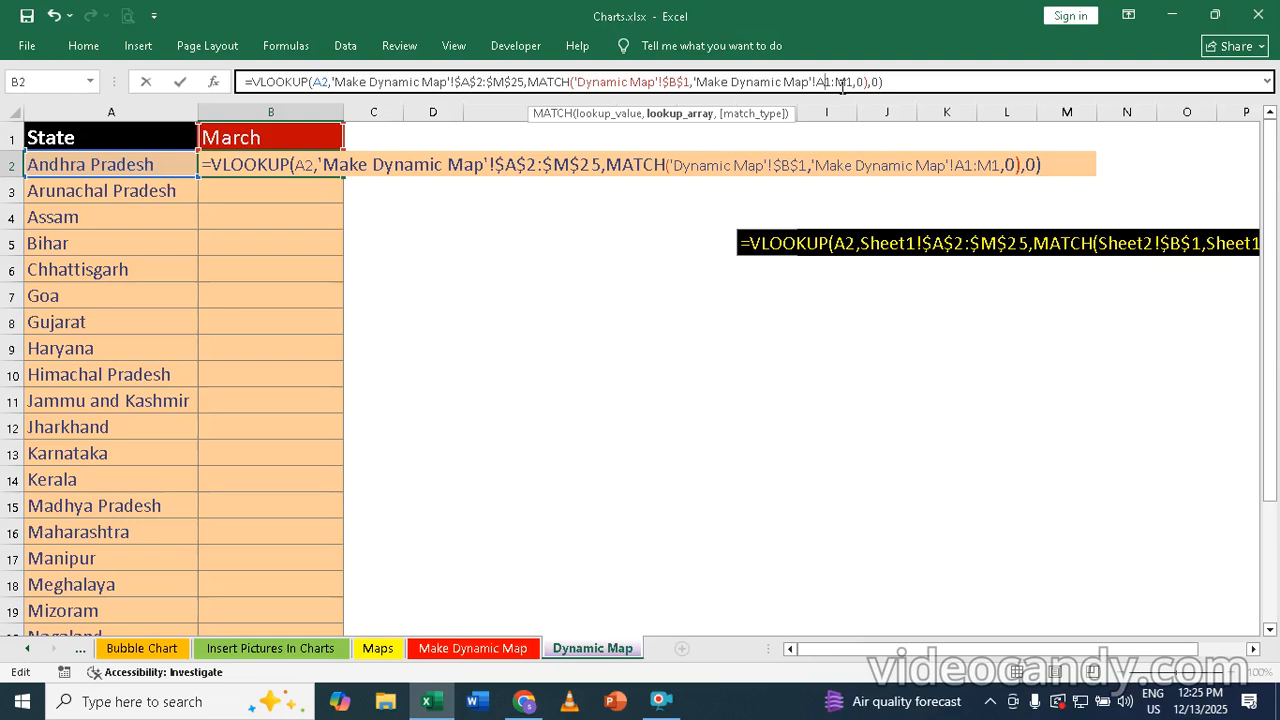
key(F4)
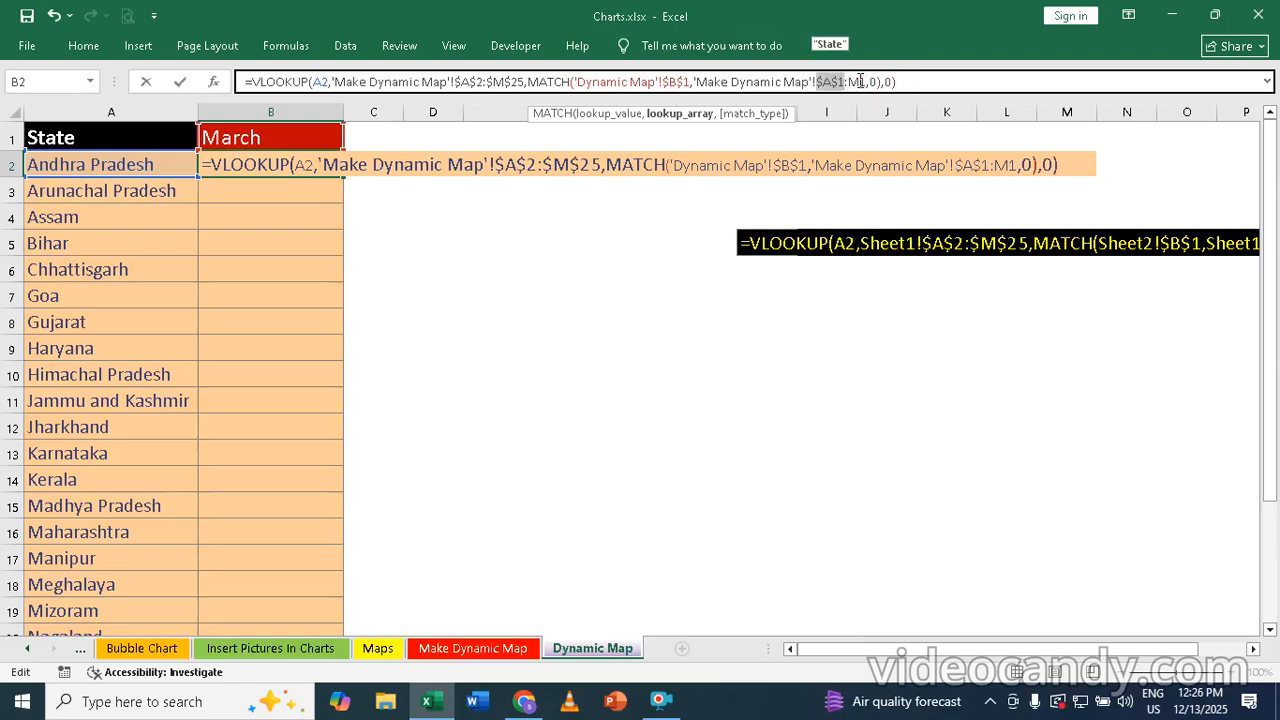
click(858, 82)
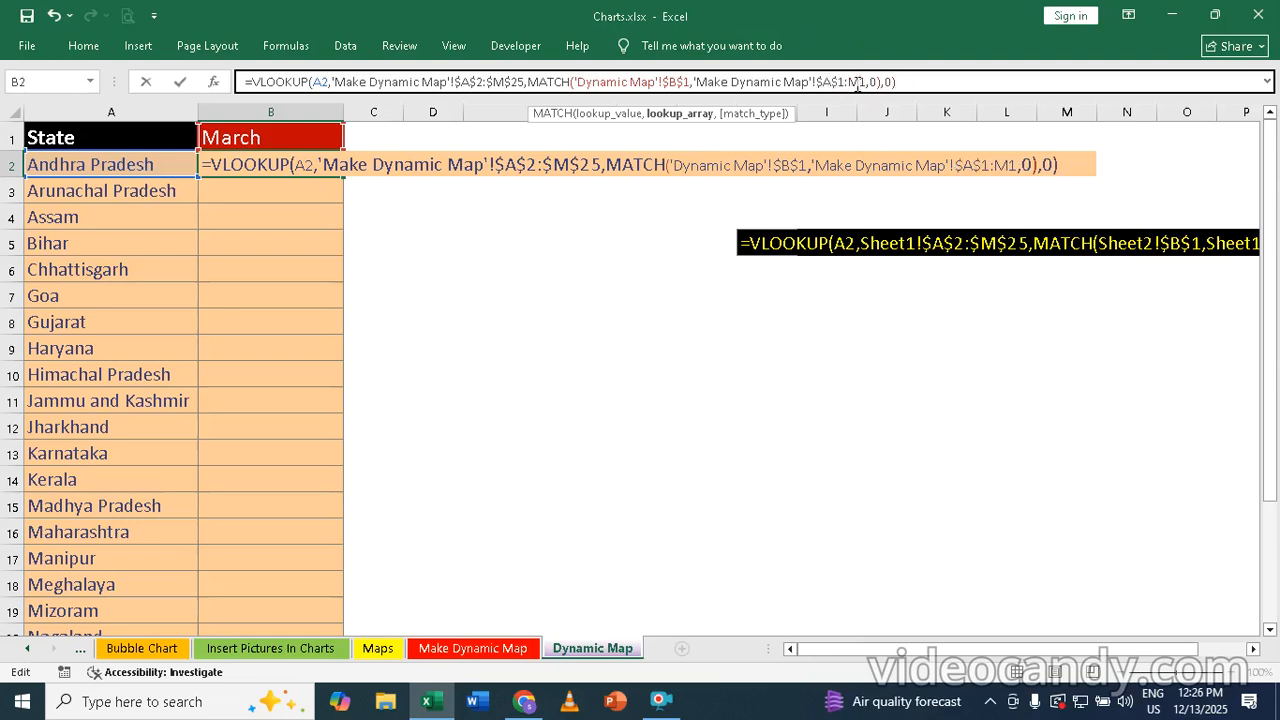
key(F4)
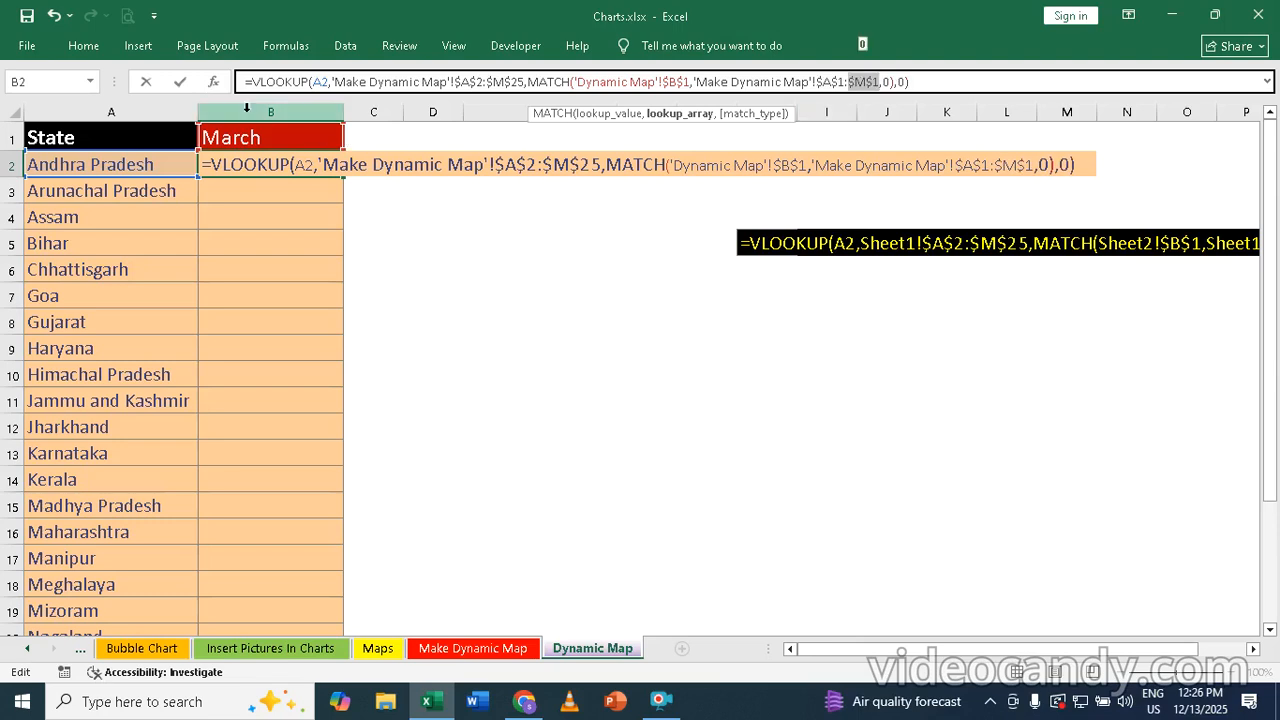
key(Return)
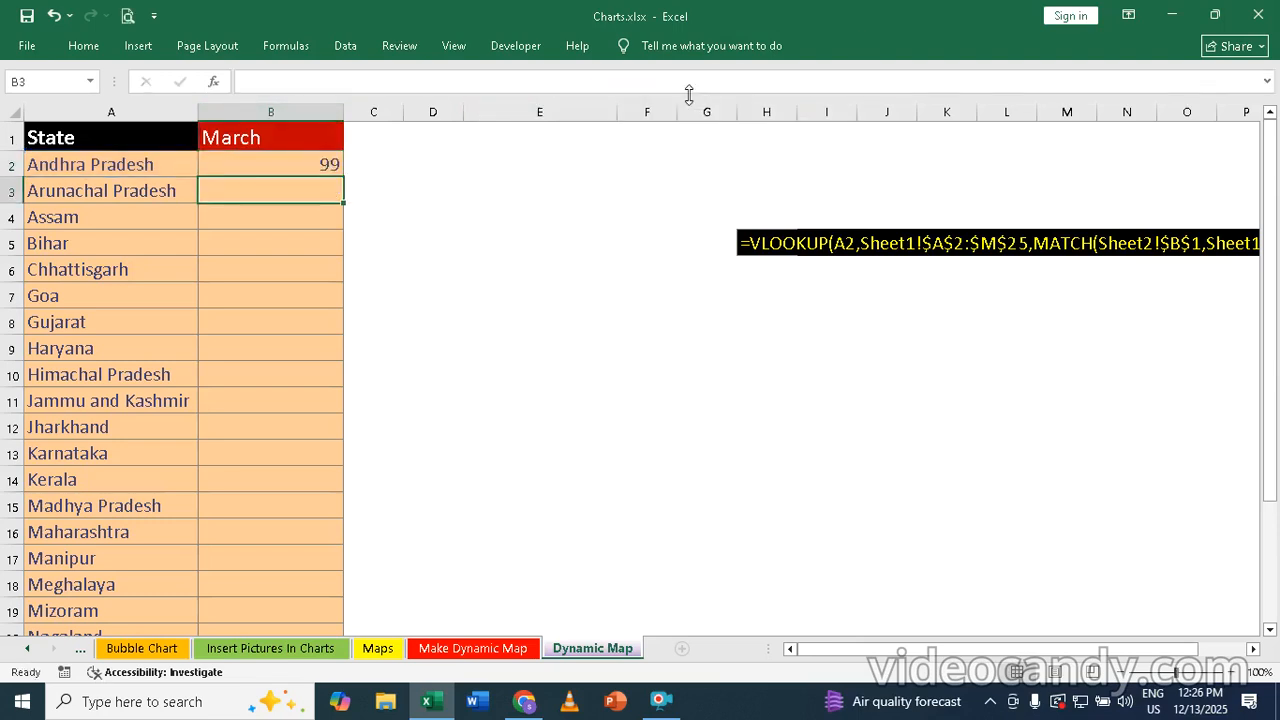
Check the March data on the Make Dynamic Map sheet and fill the B2 formula on Dynamic Map down column B for all states
click(260, 137)
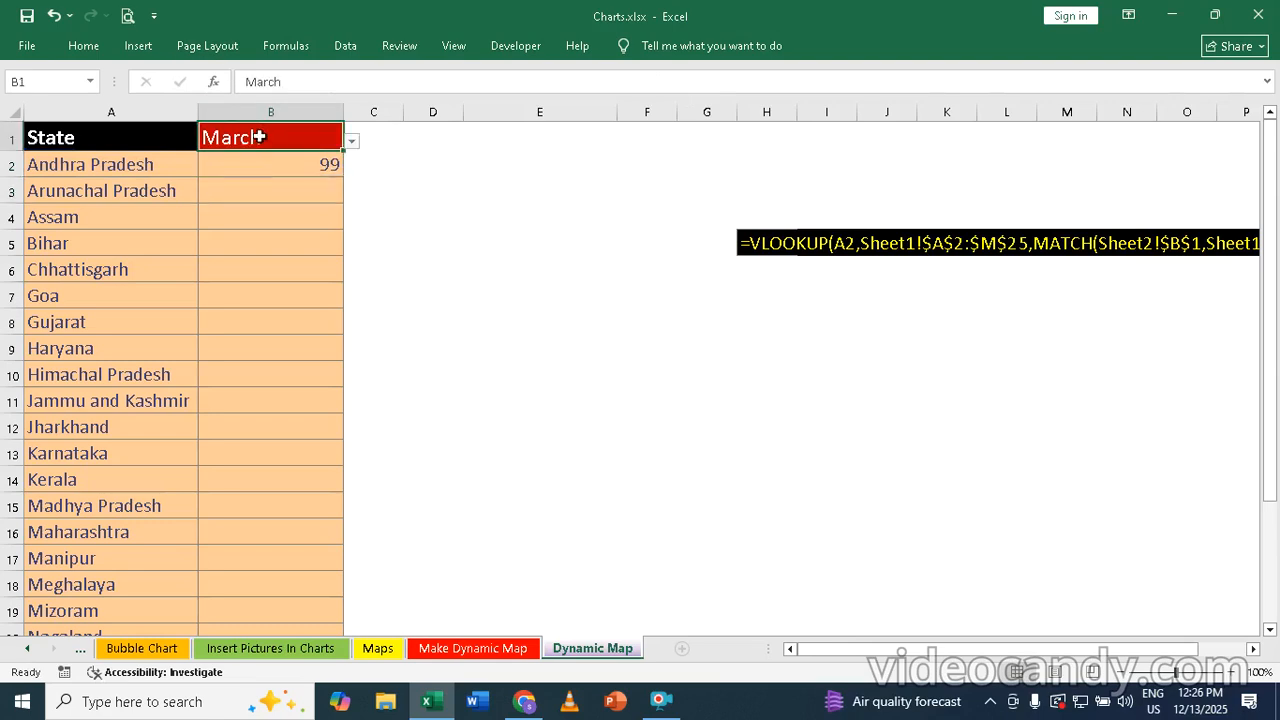
click(485, 648)
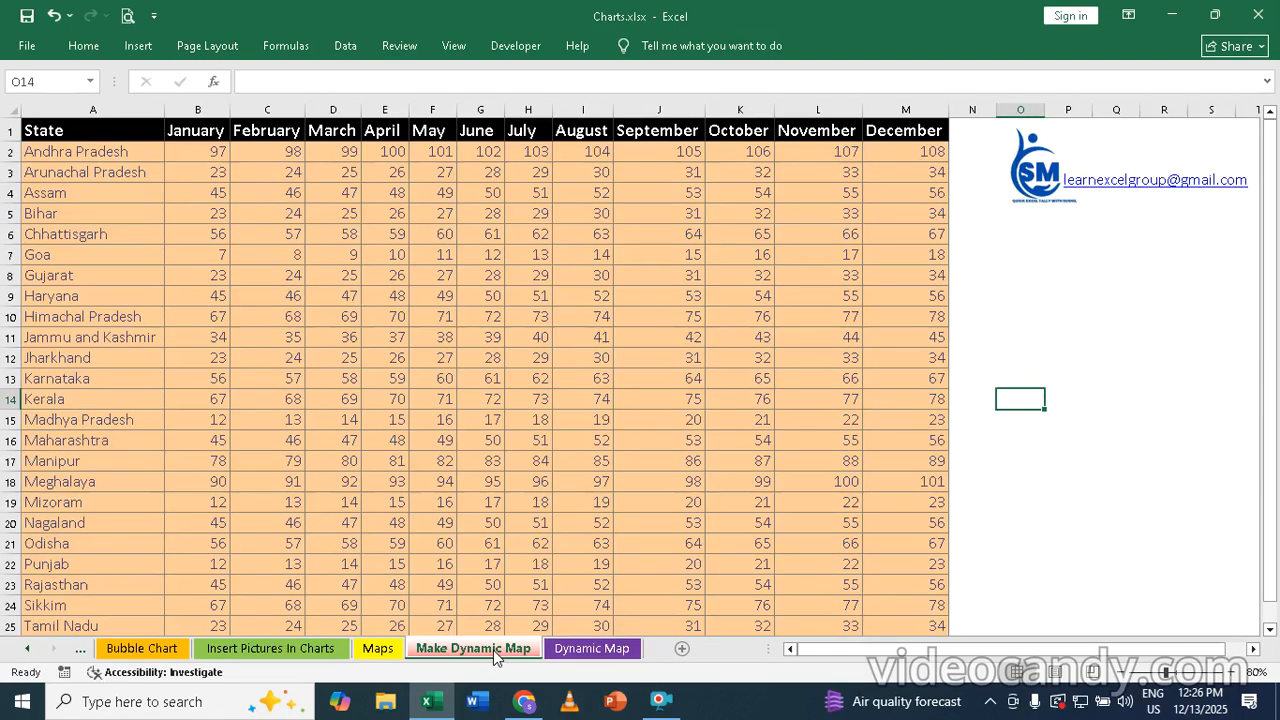
click(615, 652)
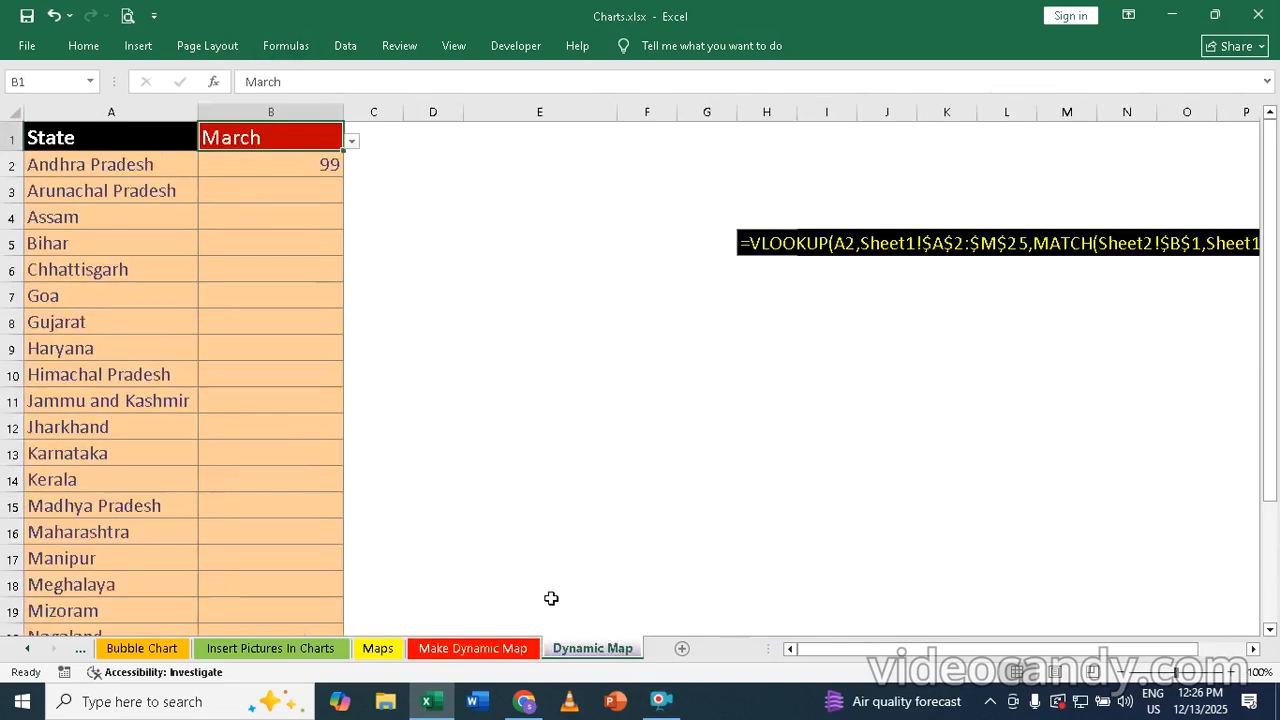
click(329, 166)
double_click(344, 178)
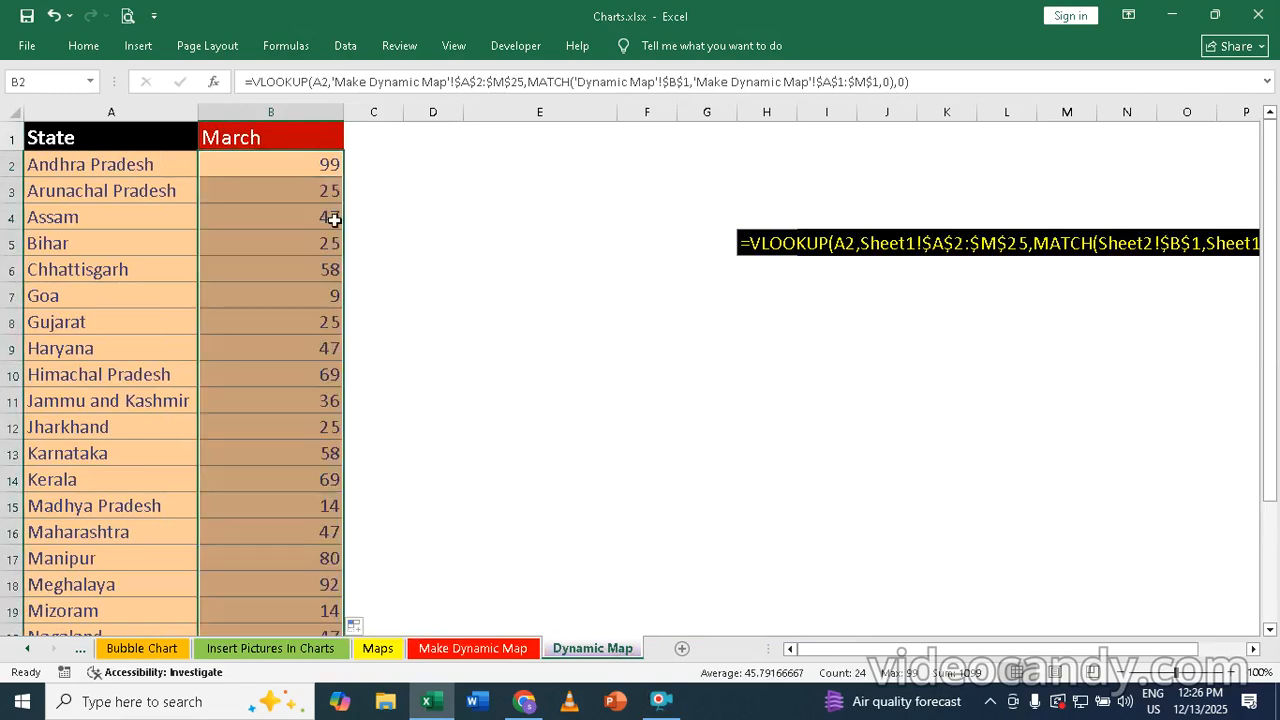
Choose May from the month list in cell B1
click(297, 132)
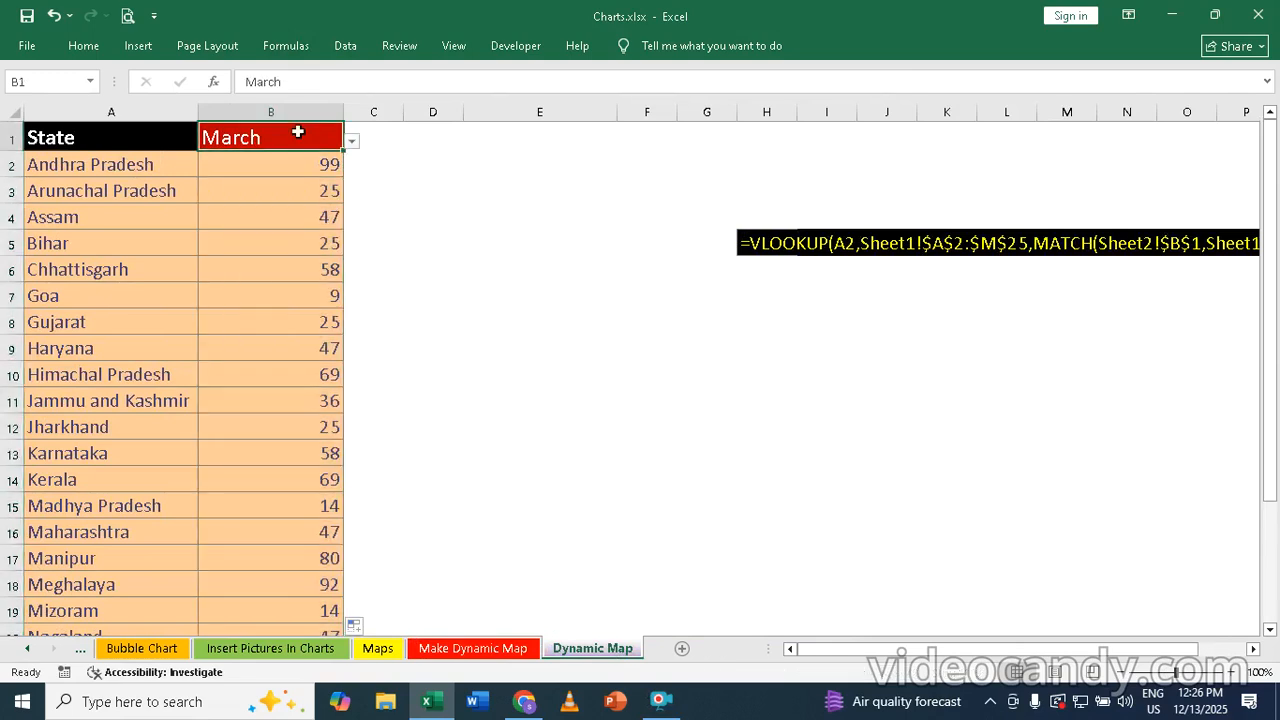
click(352, 143)
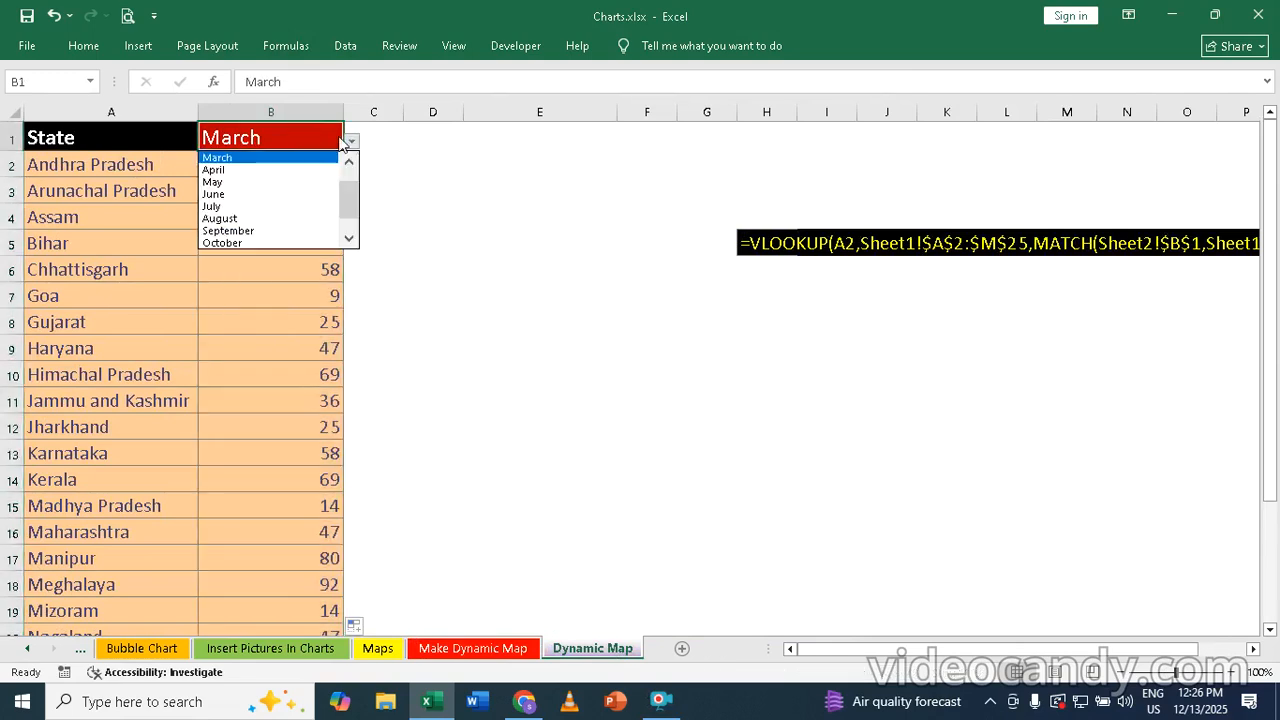
click(215, 181)
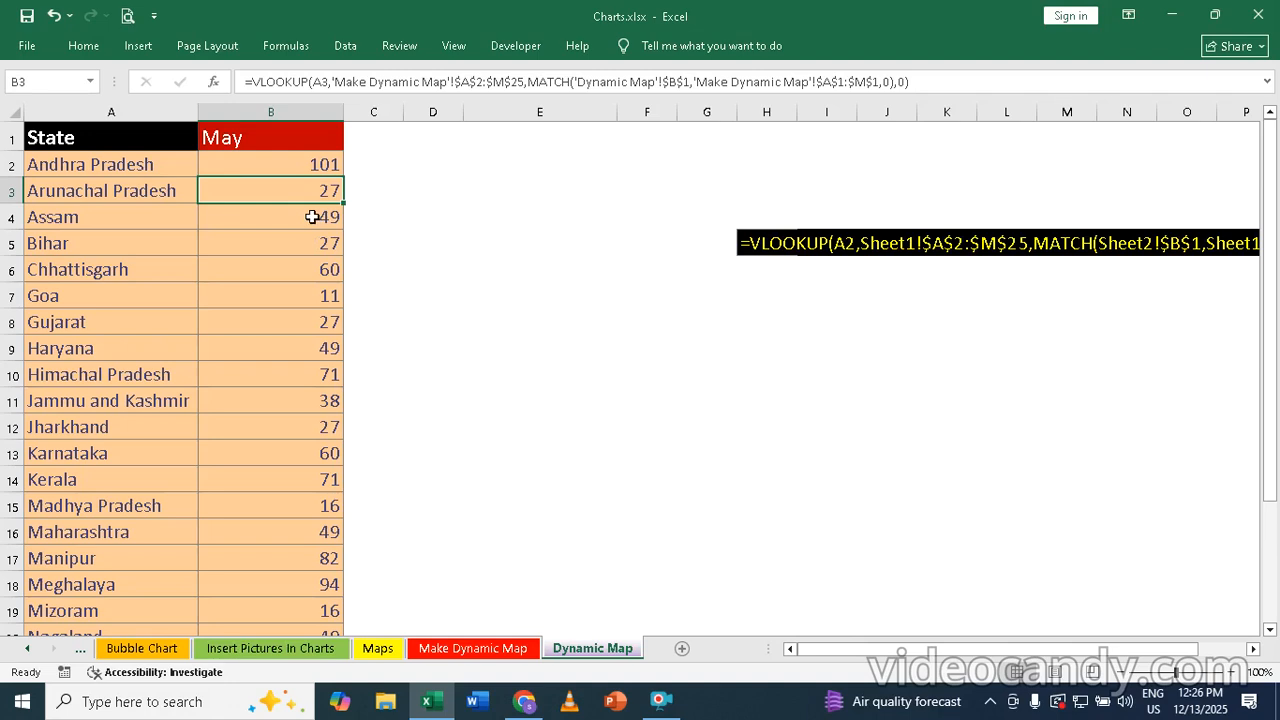
Select the whole State and May table on Dynamic Map and insert a Filled Map chart from it
click(127, 184)
click(216, 240)
click(99, 229)
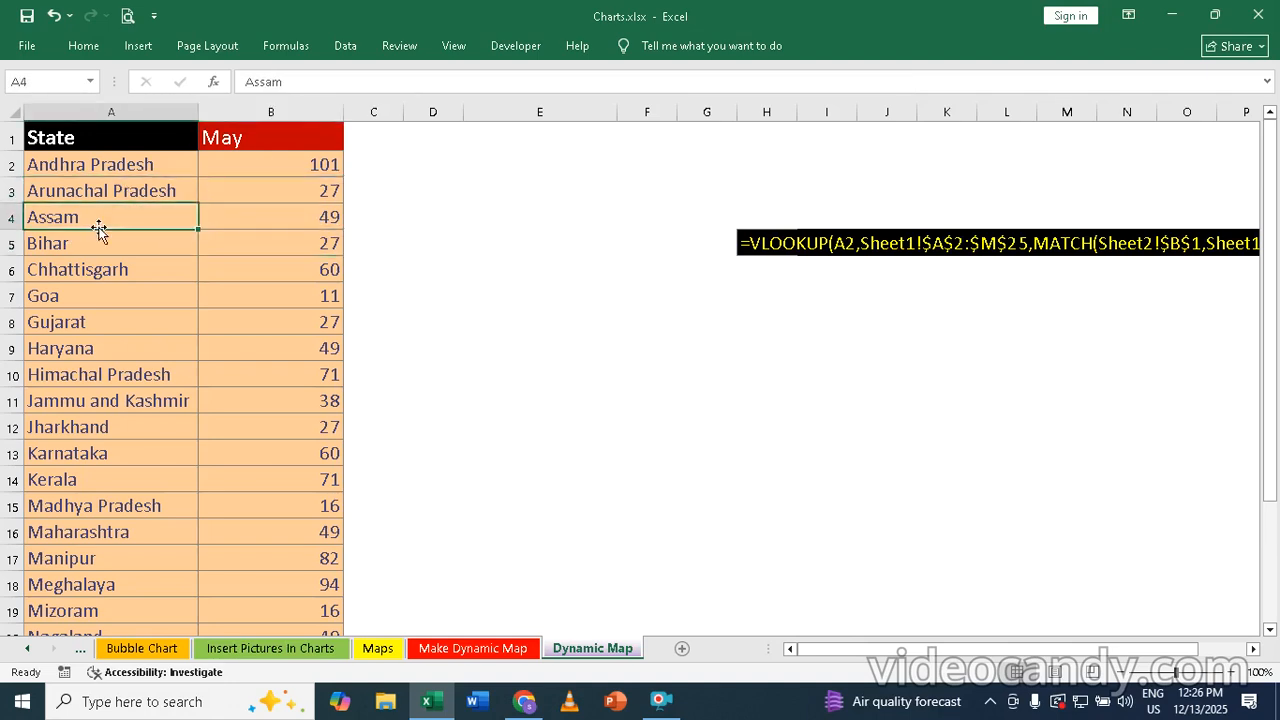
key(ctrl+a)
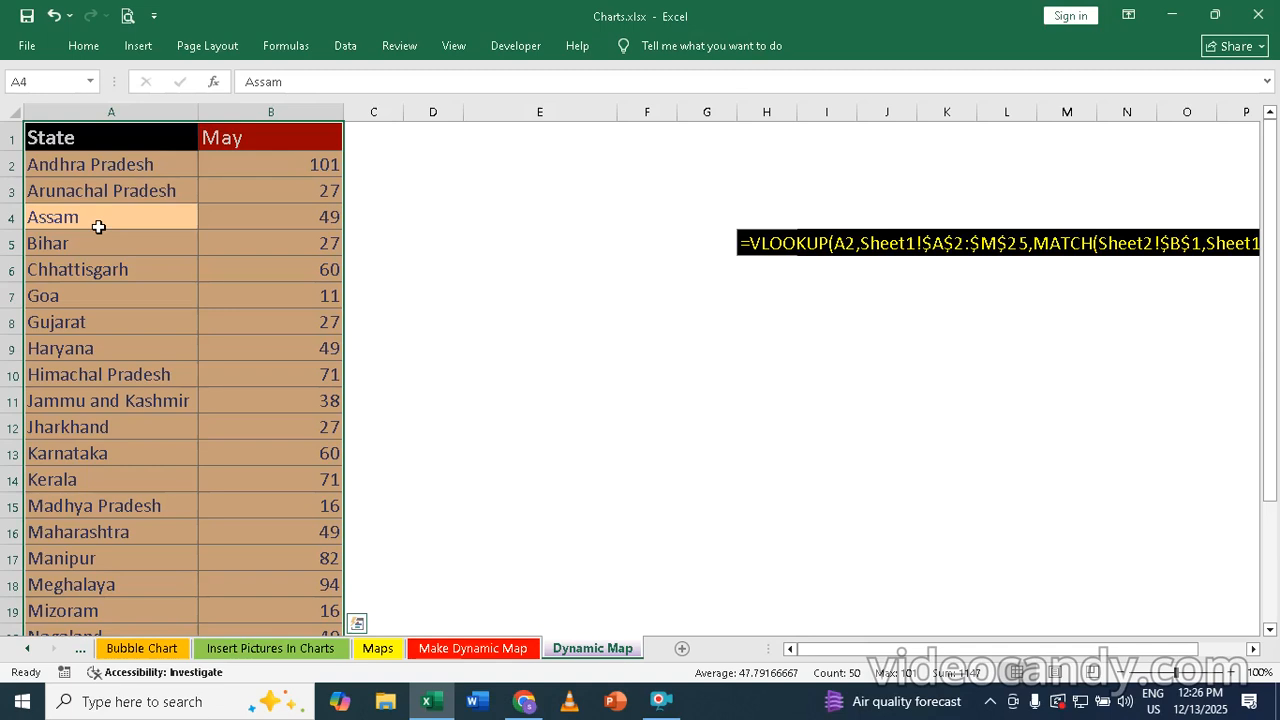
click(140, 46)
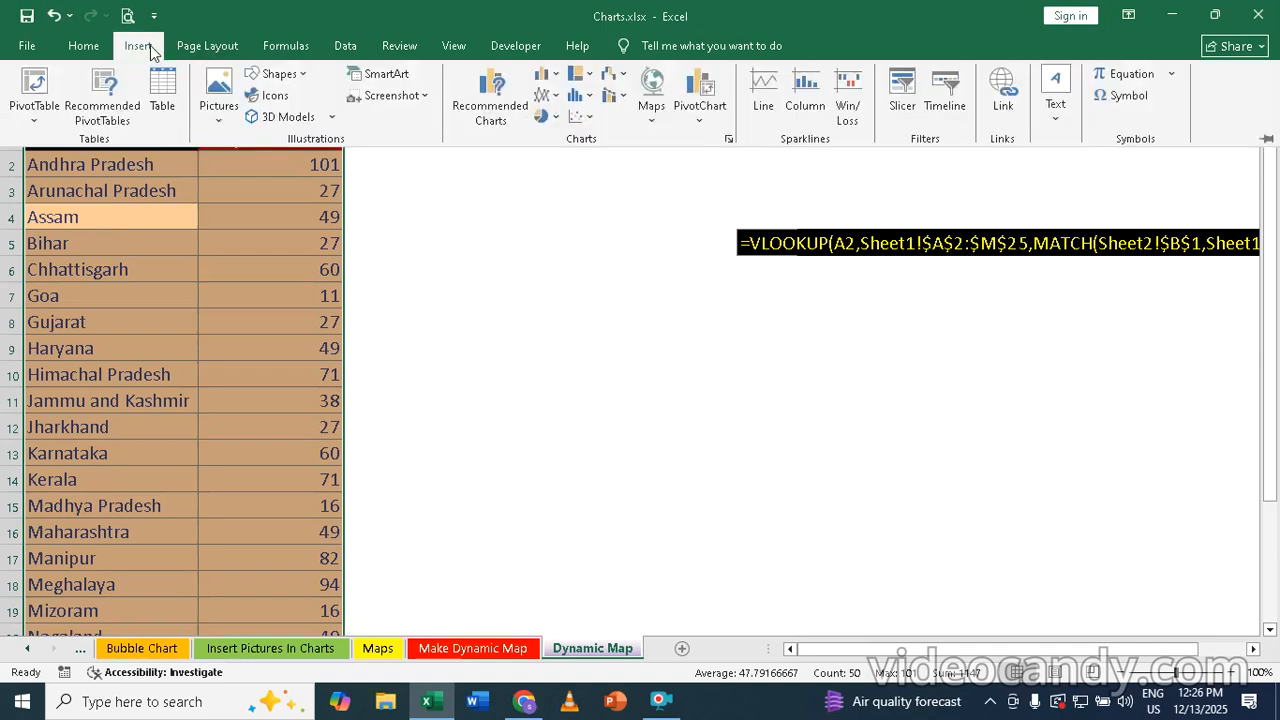
click(652, 92)
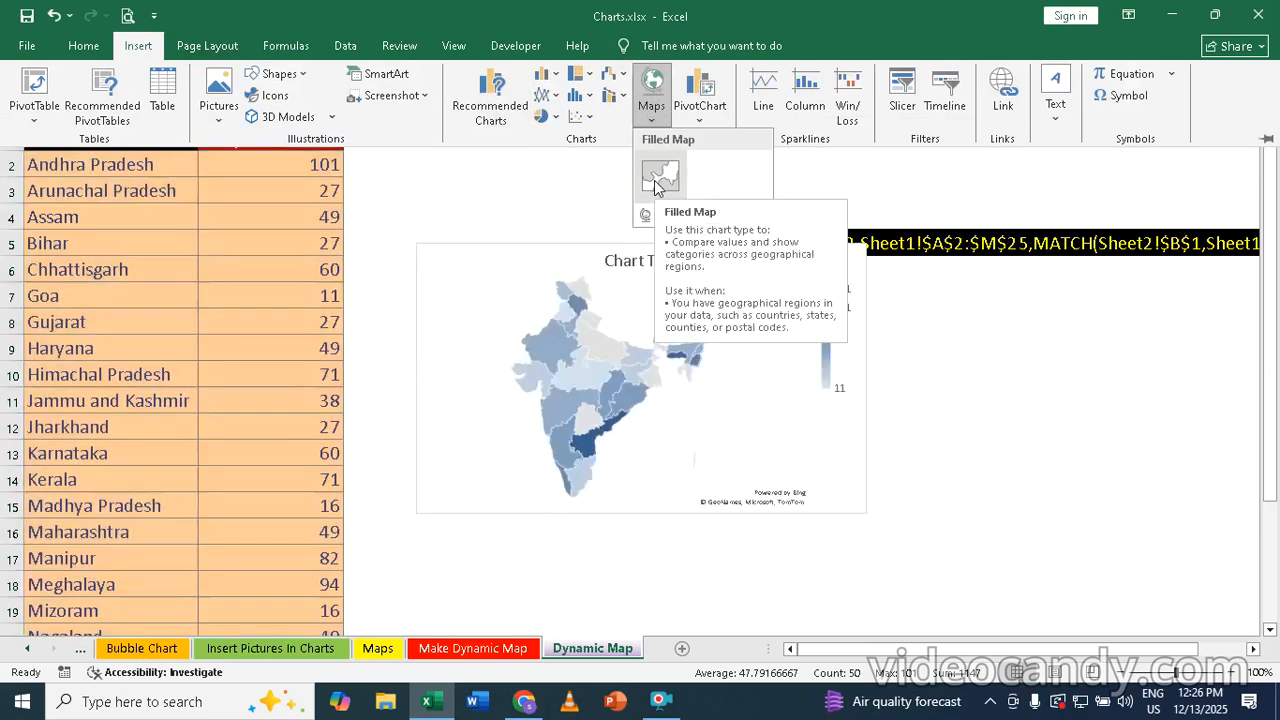
click(655, 180)
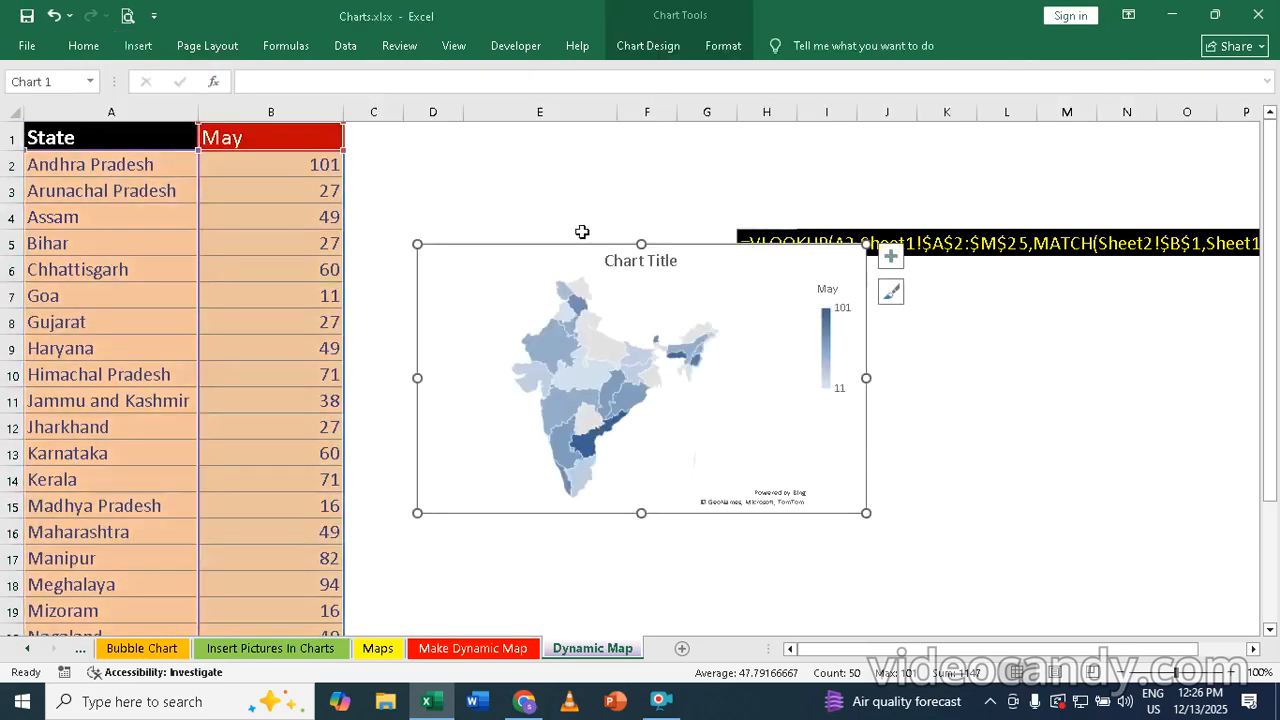
Move the map chart down and slightly left so it sits below the VLOOKUP formula note in row 5
double_click(586, 323)
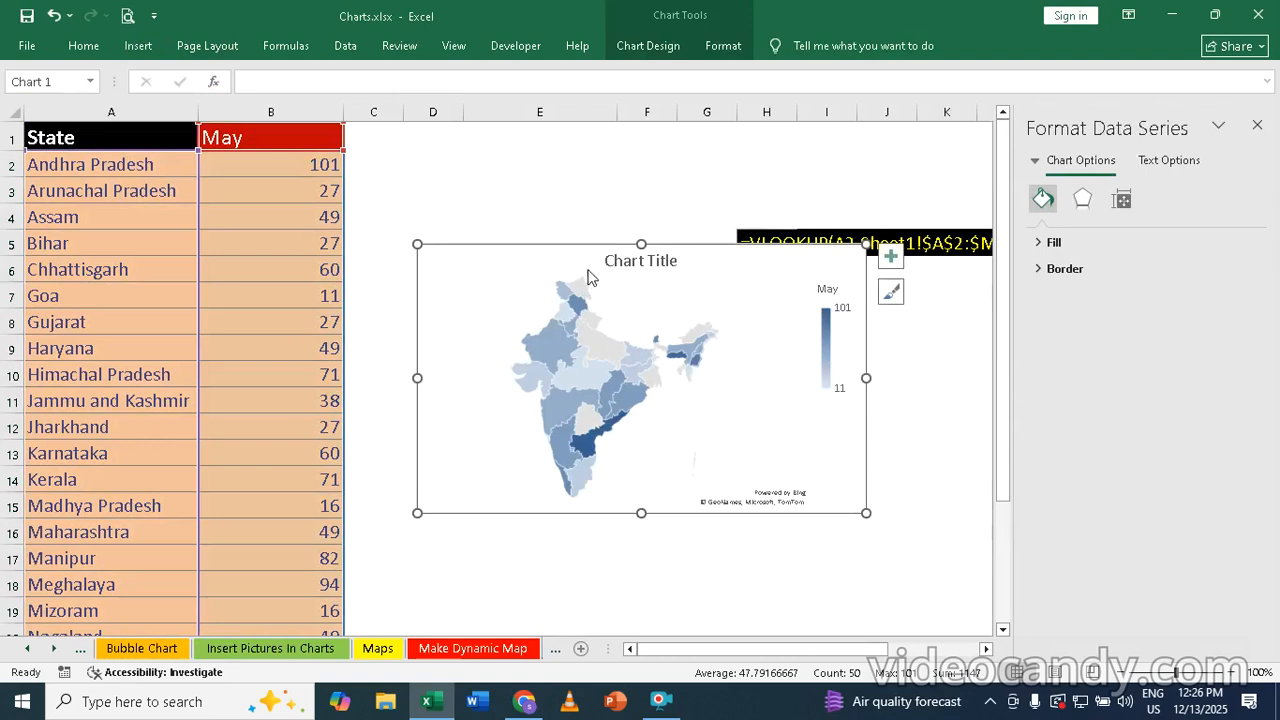
click(578, 240)
drag(578, 240, 577, 246)
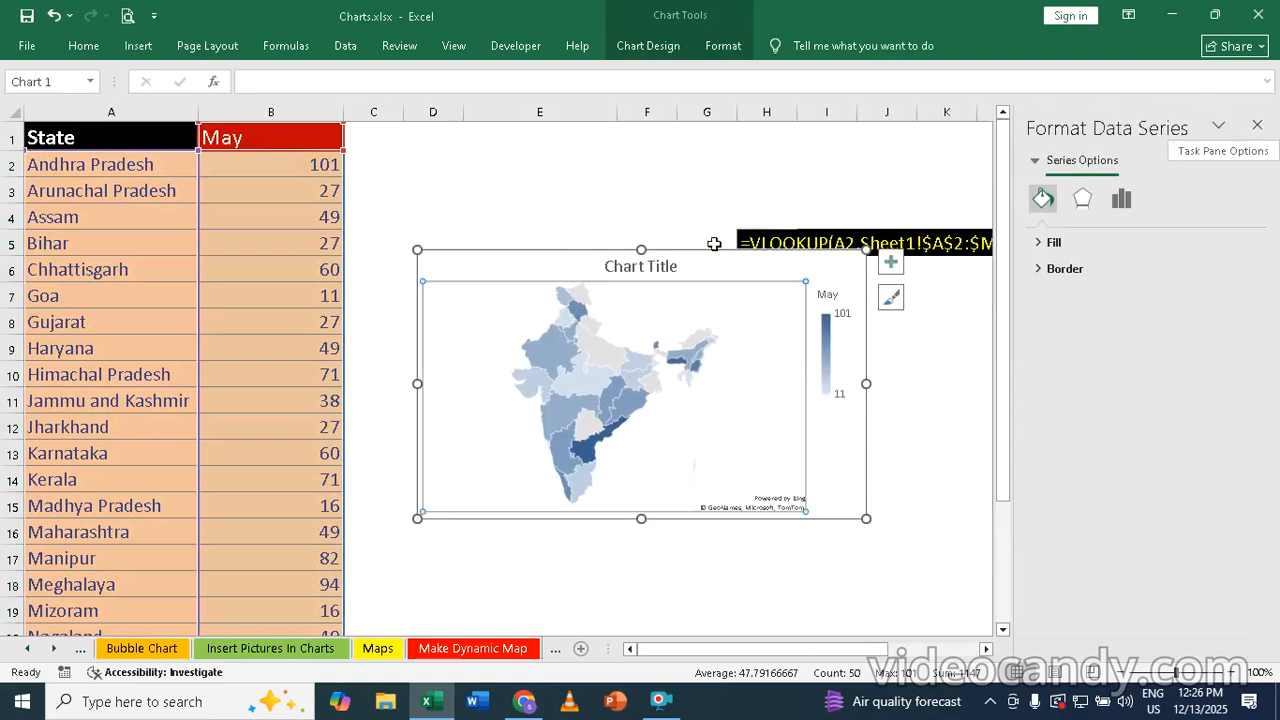
click(1258, 126)
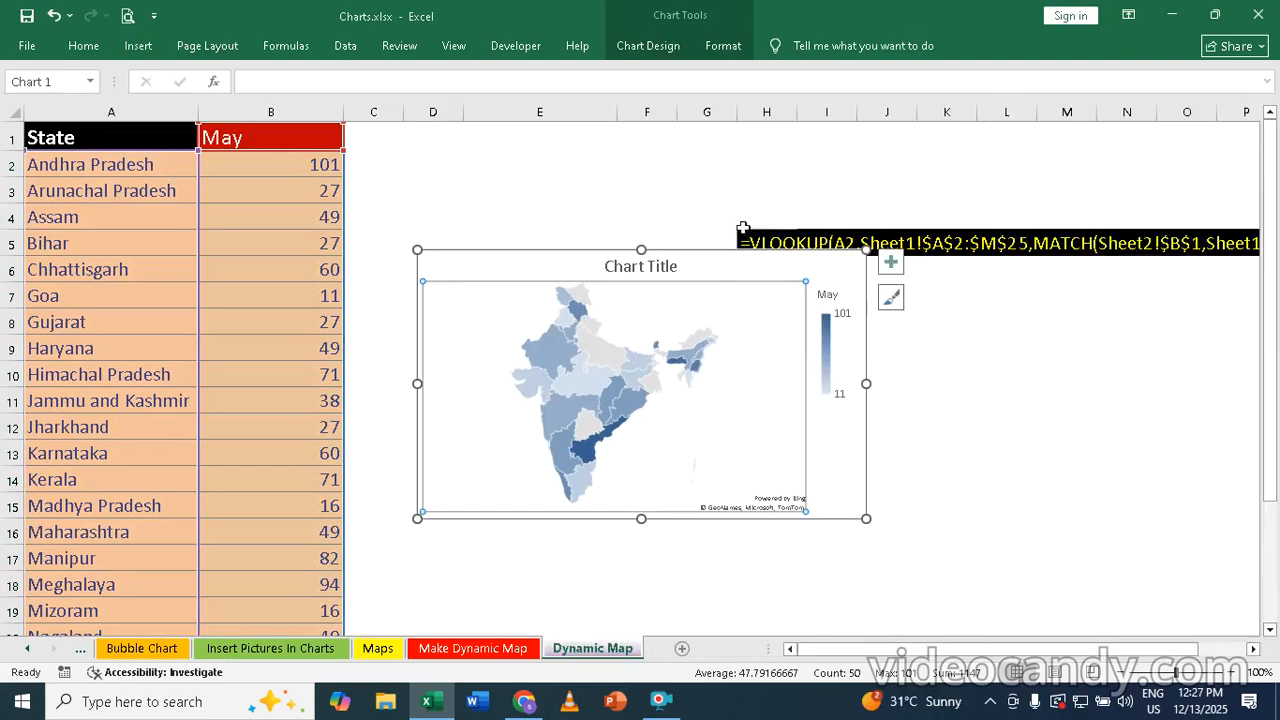
drag(557, 251, 545, 293)
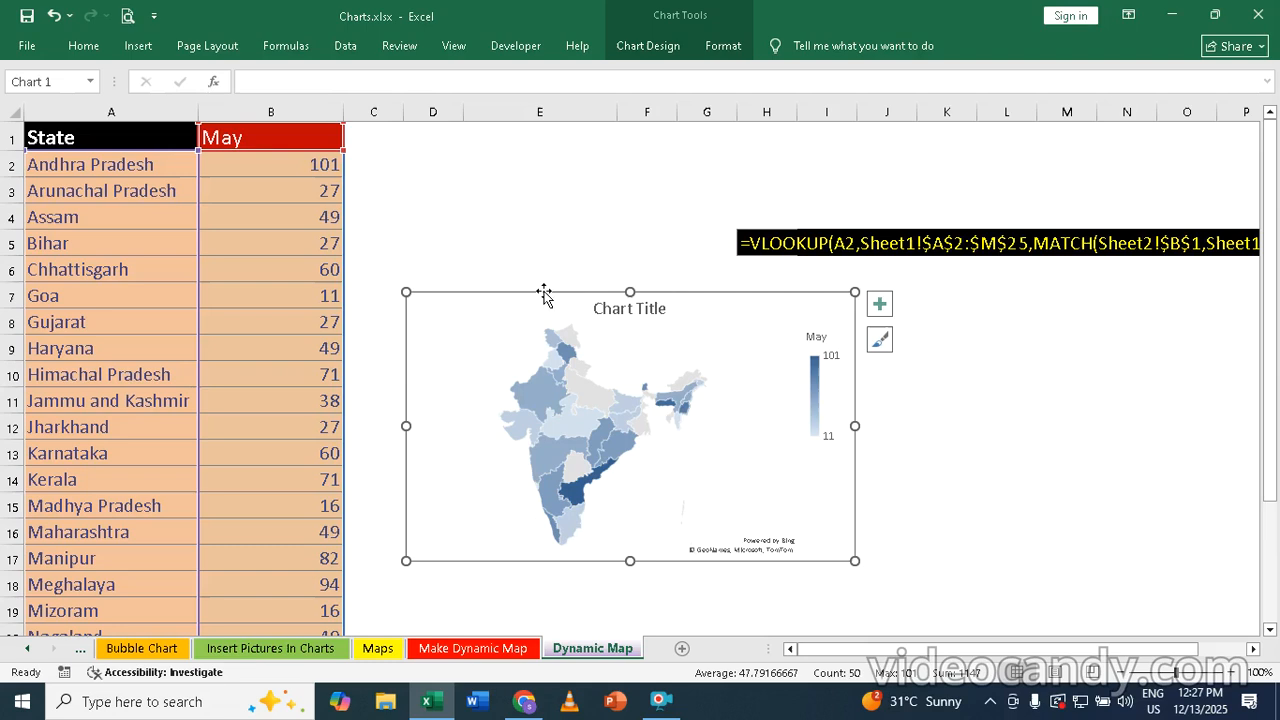
Enlarge the map chart by widening it to about column L and extending its lower edge slightly
click(1014, 446)
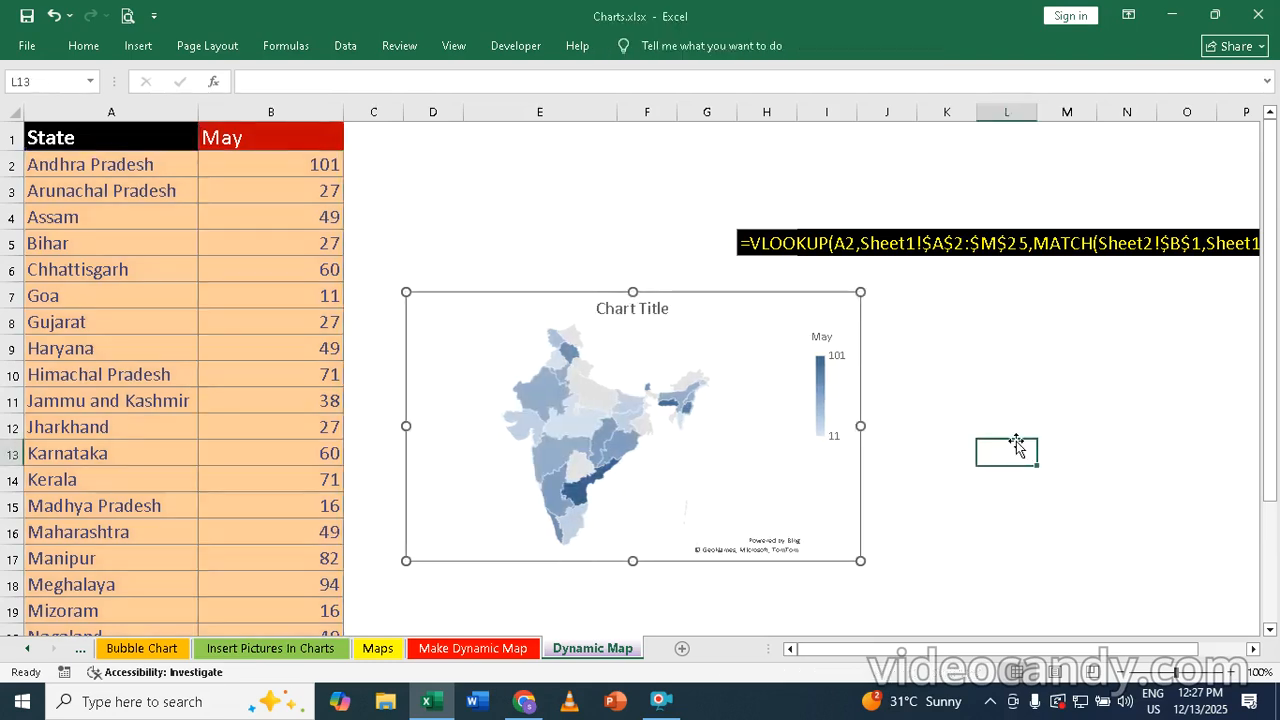
click(861, 422)
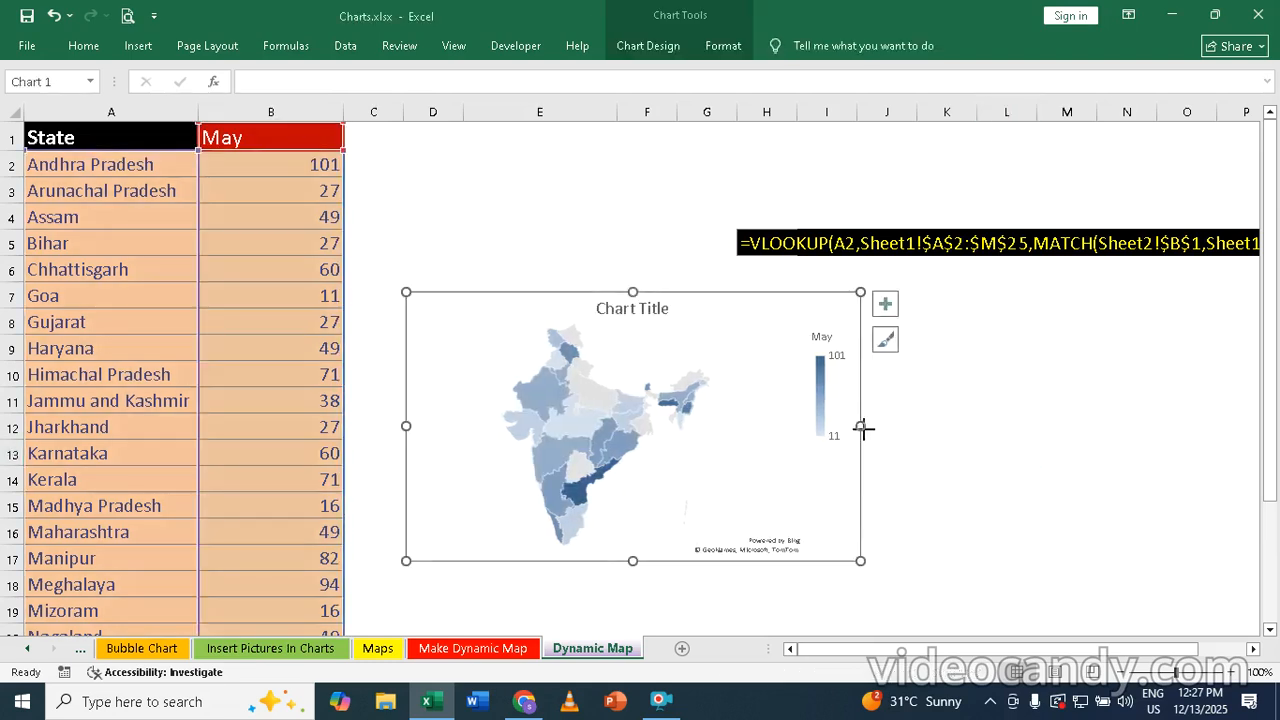
drag(861, 428, 996, 430)
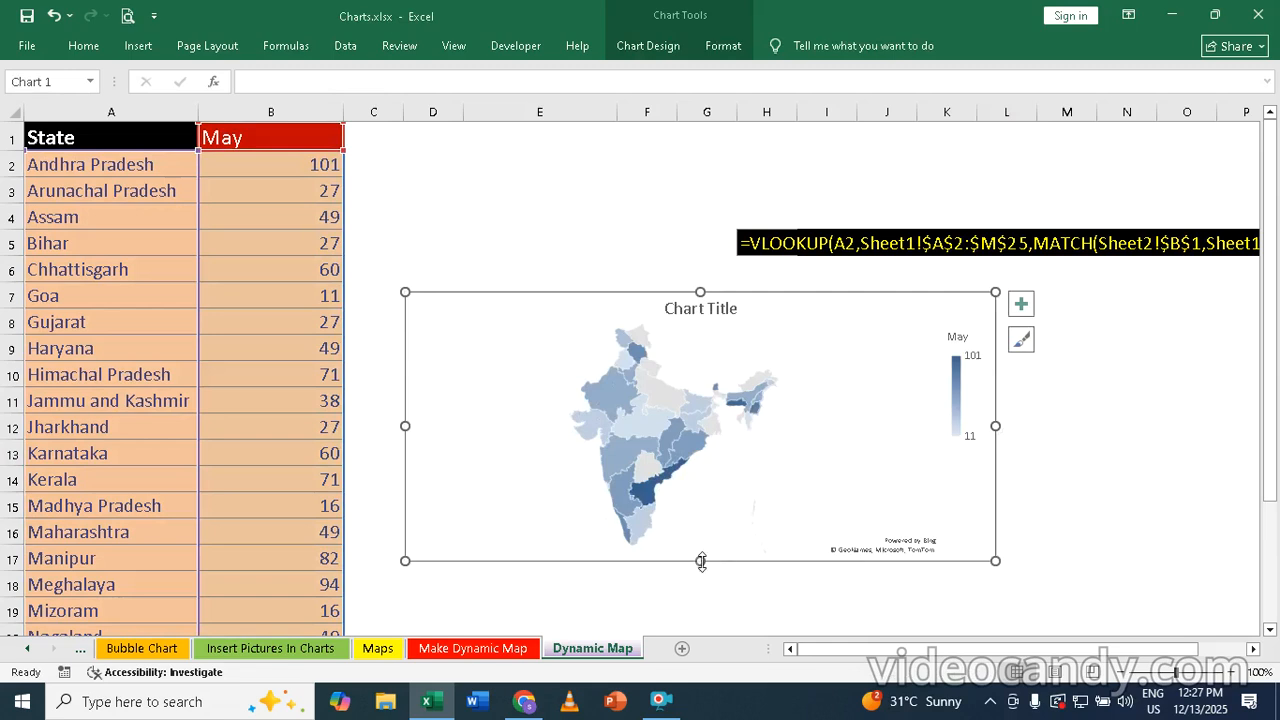
drag(701, 561, 701, 577)
click(706, 608)
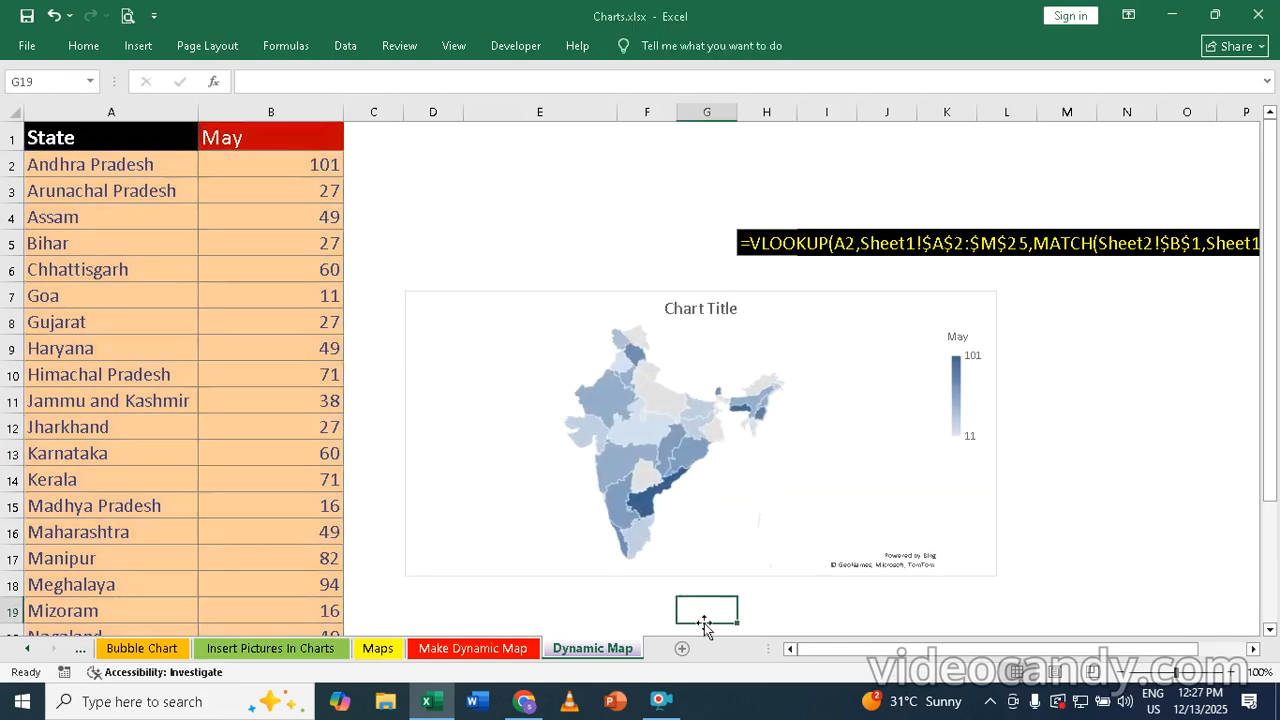
click(523, 287)
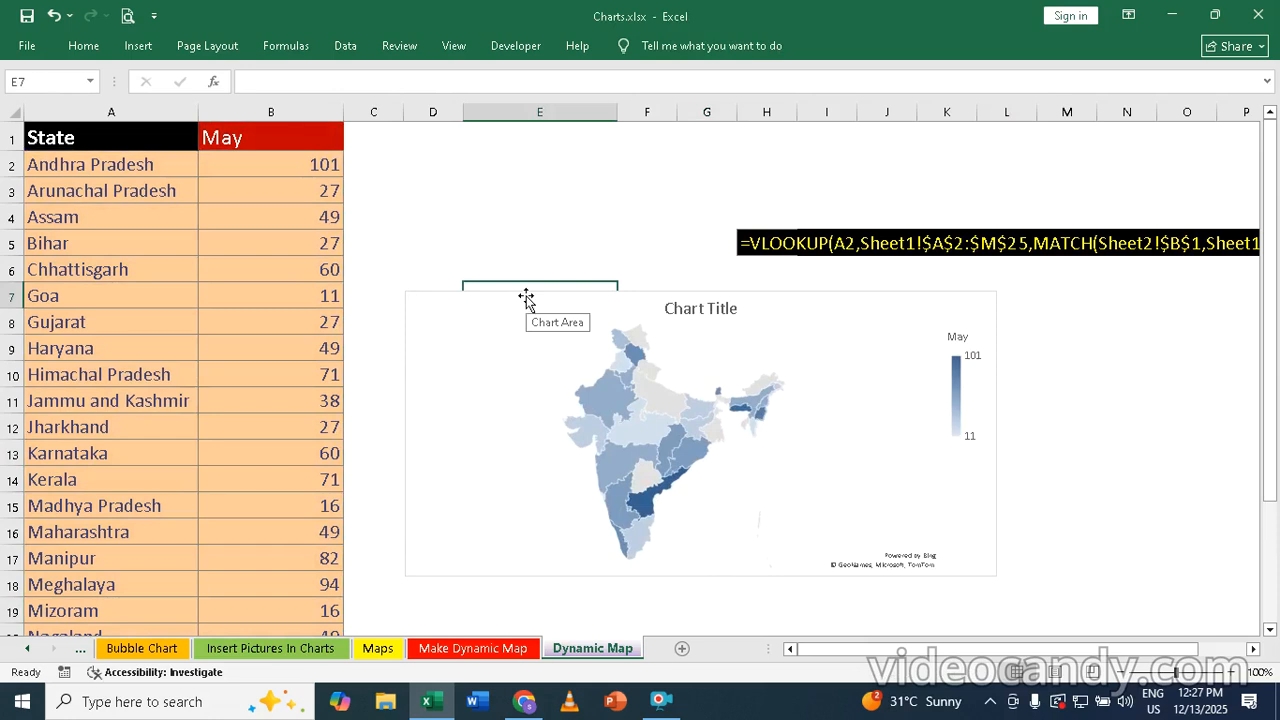
double_click(526, 298)
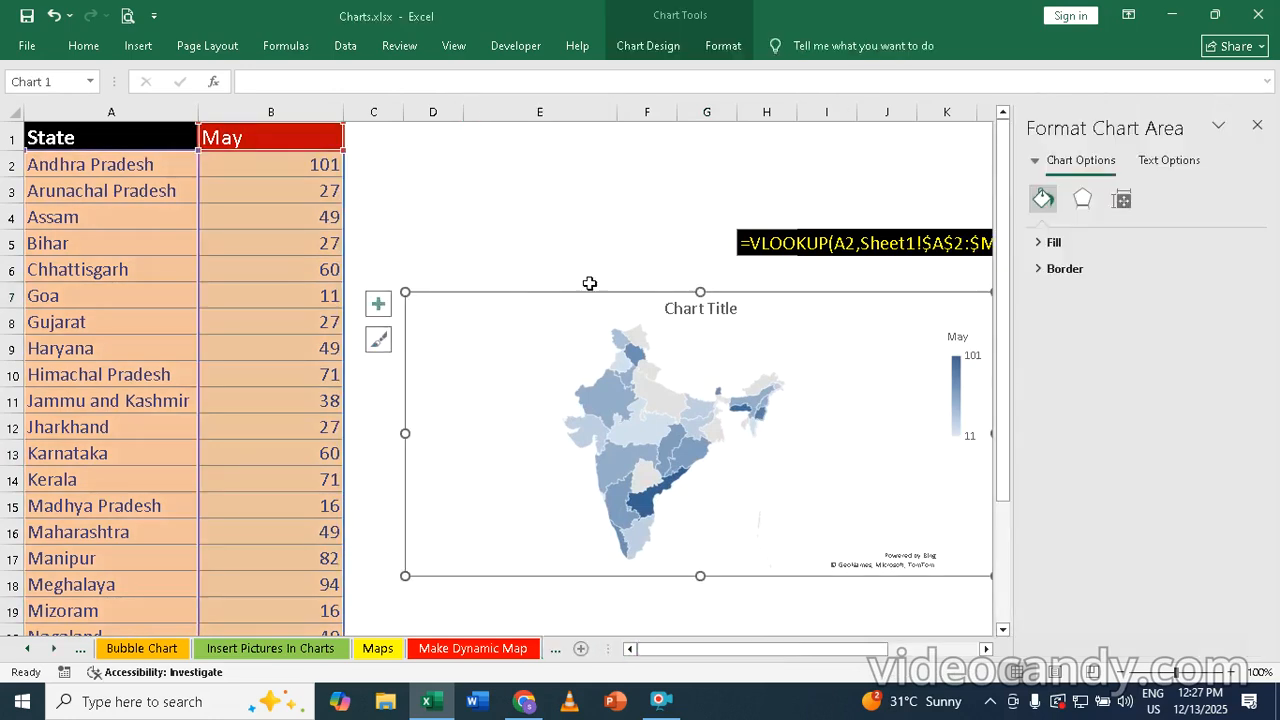
click(1257, 125)
click(1254, 130)
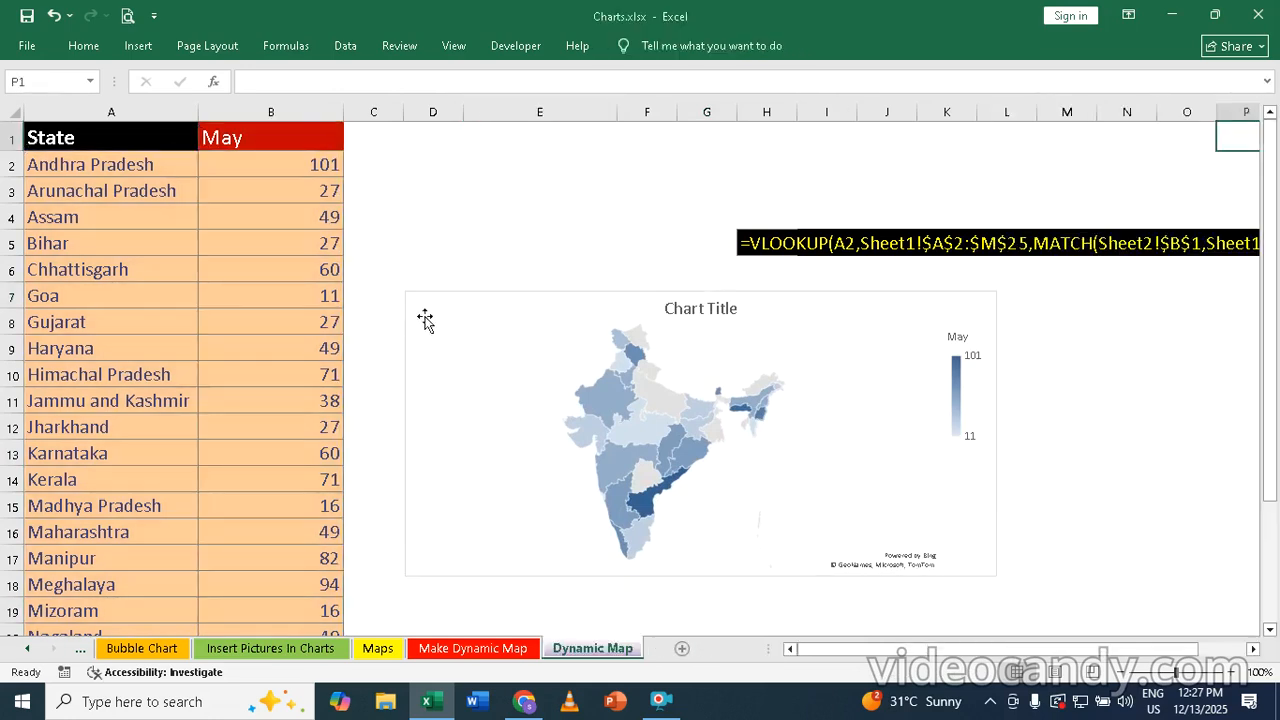
double_click(501, 297)
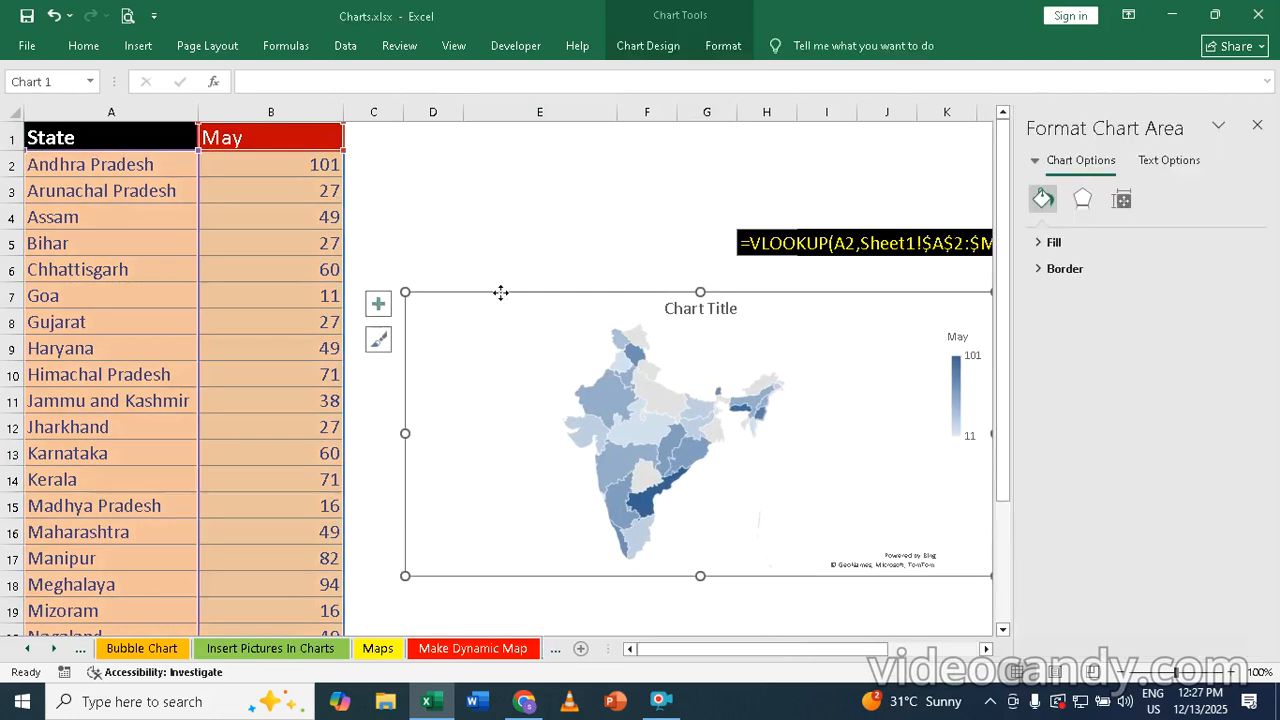
right_click(501, 292)
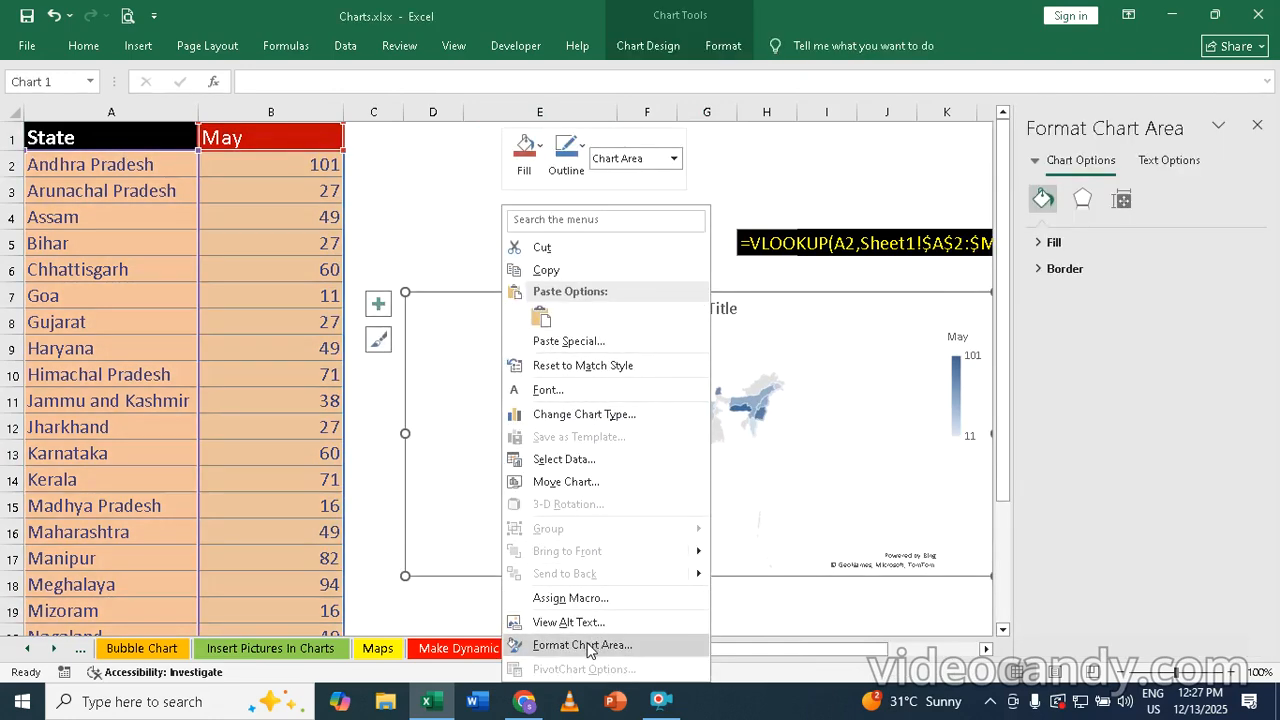
click(1259, 128)
click(1259, 126)
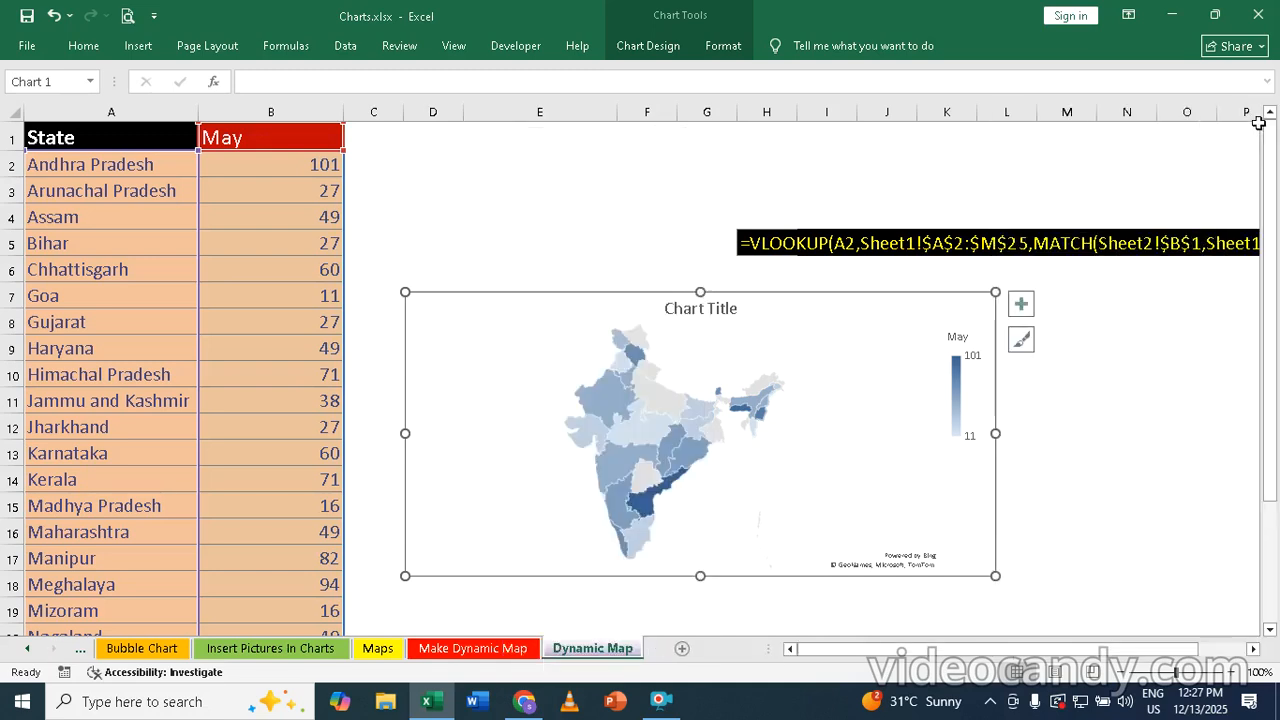
Format the map's chart area with No fill and set its border to No line
right_click(780, 294)
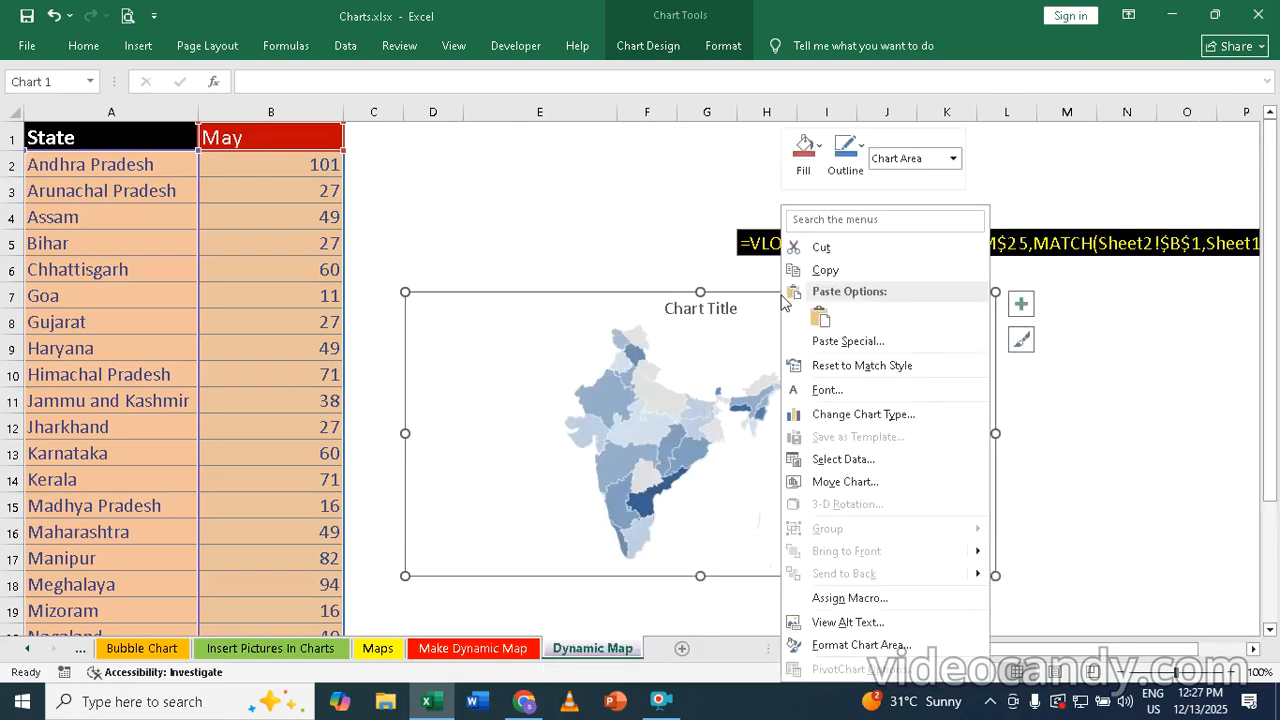
click(873, 646)
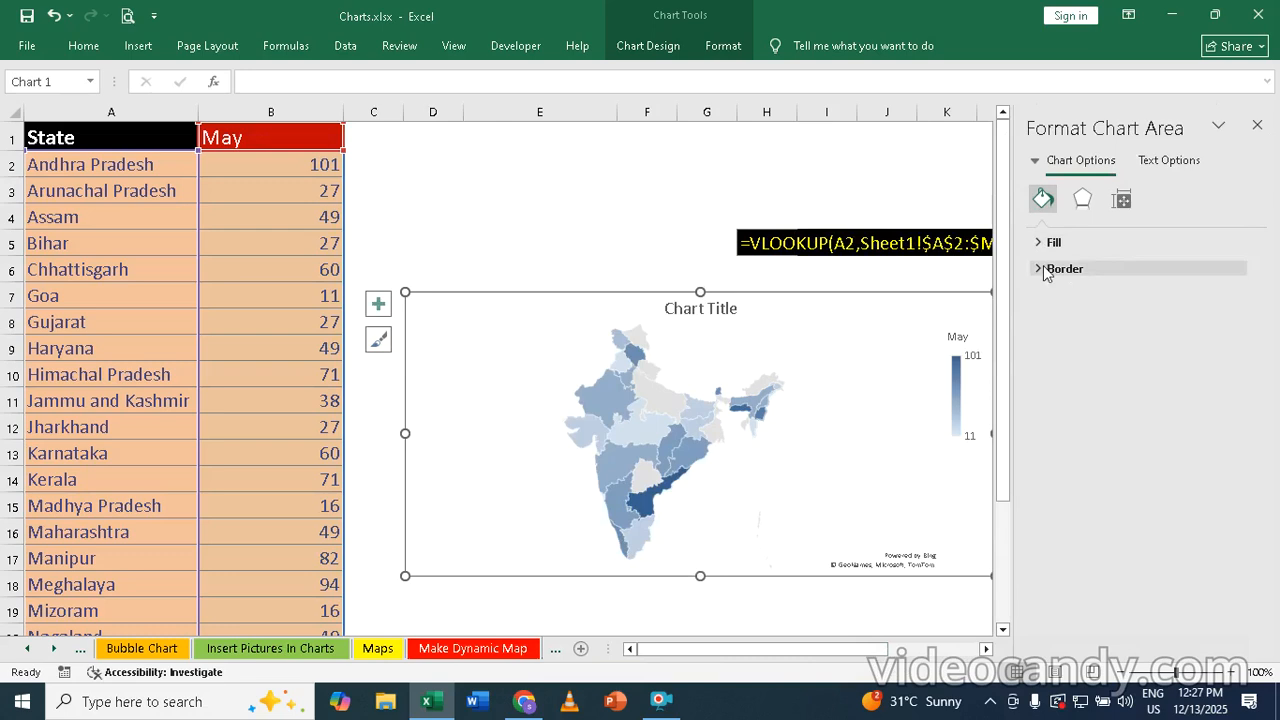
click(1038, 245)
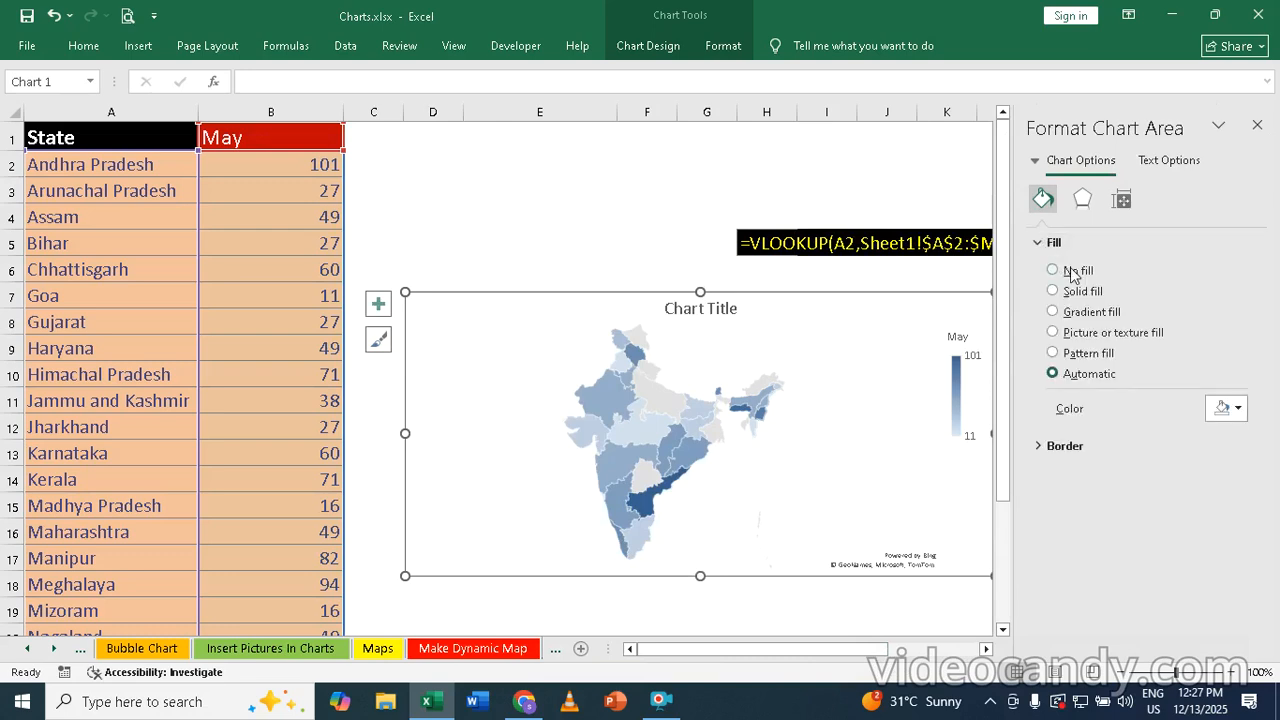
click(1072, 271)
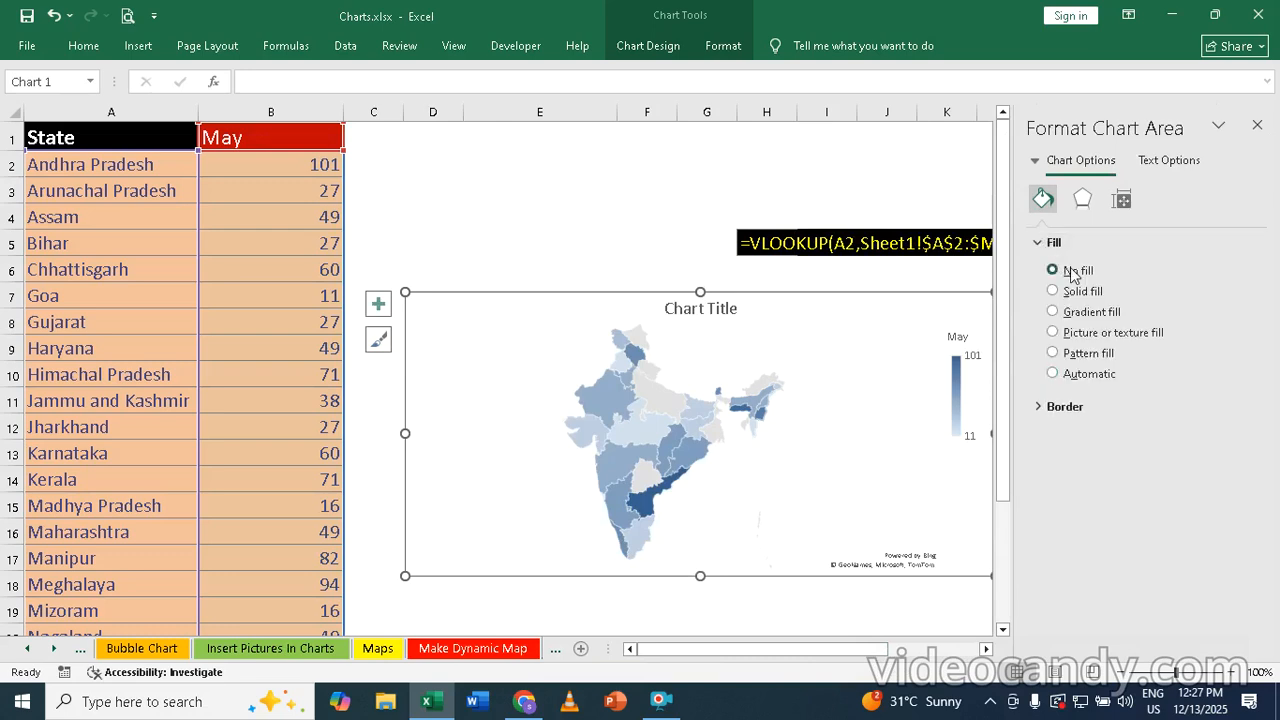
click(1036, 407)
click(1060, 437)
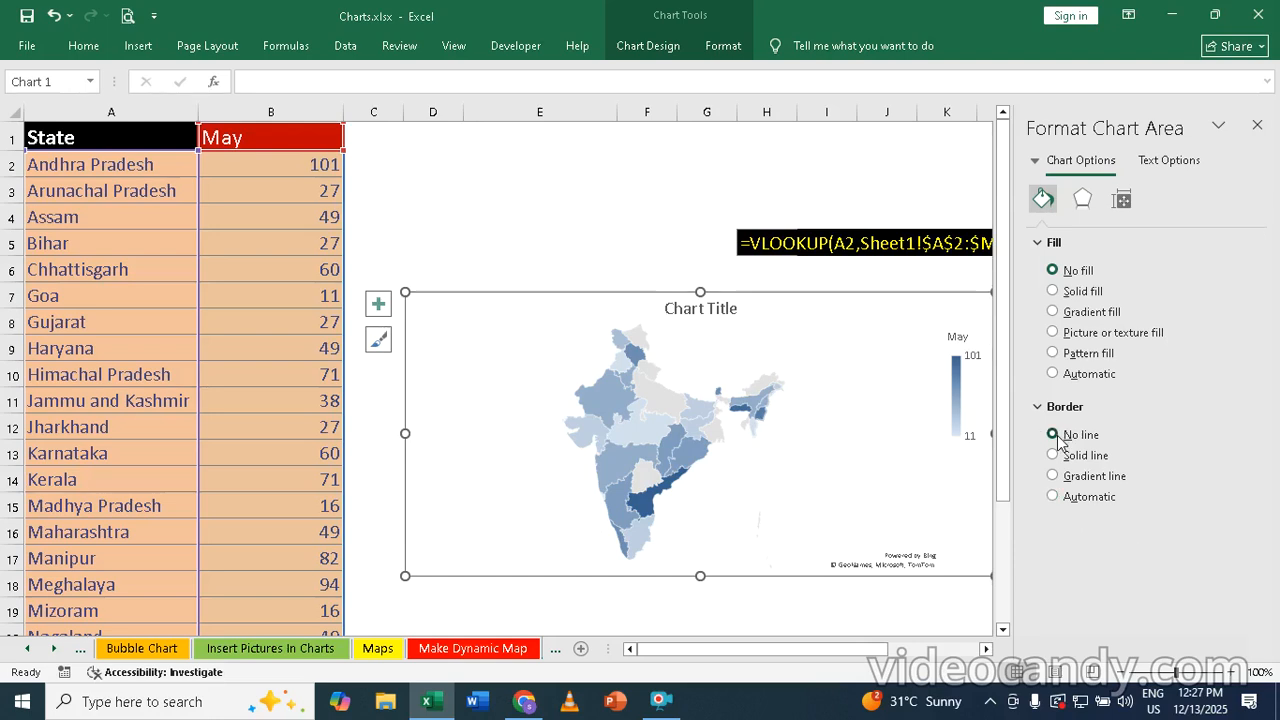
Apply the outer shadow preset with a 270° angle and 3 pt distance to the chart area
click(1082, 200)
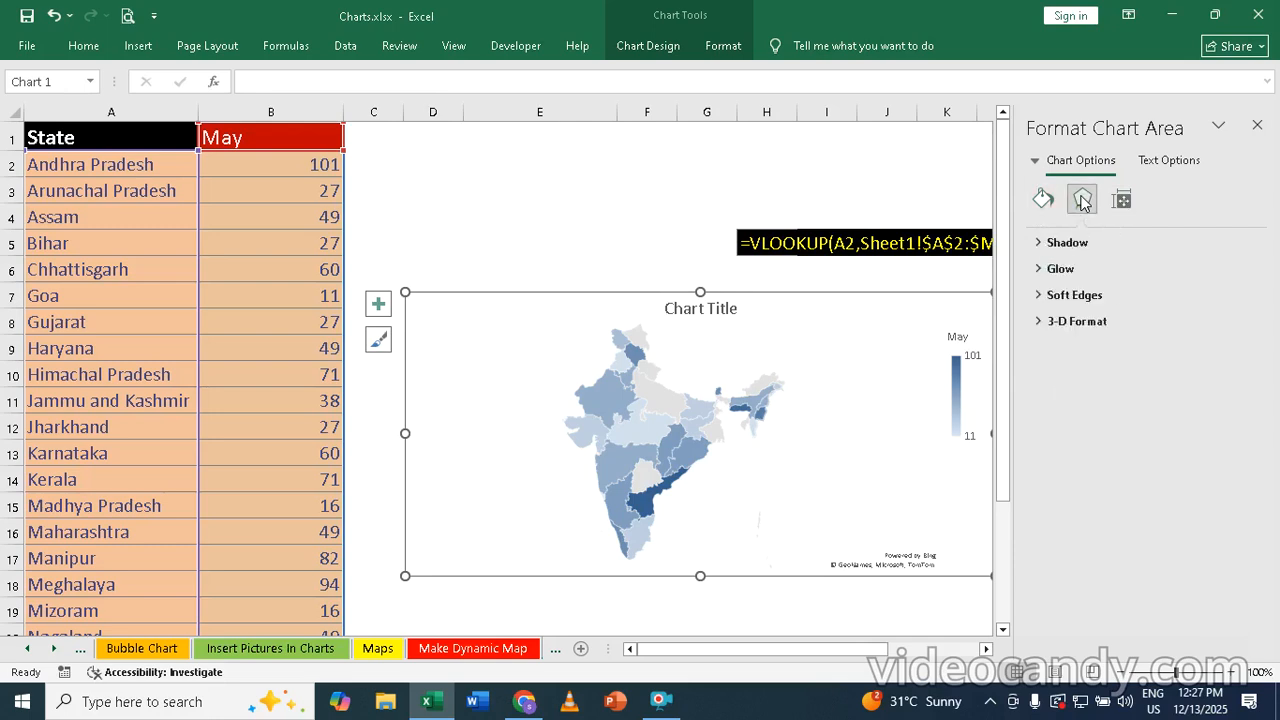
click(1040, 245)
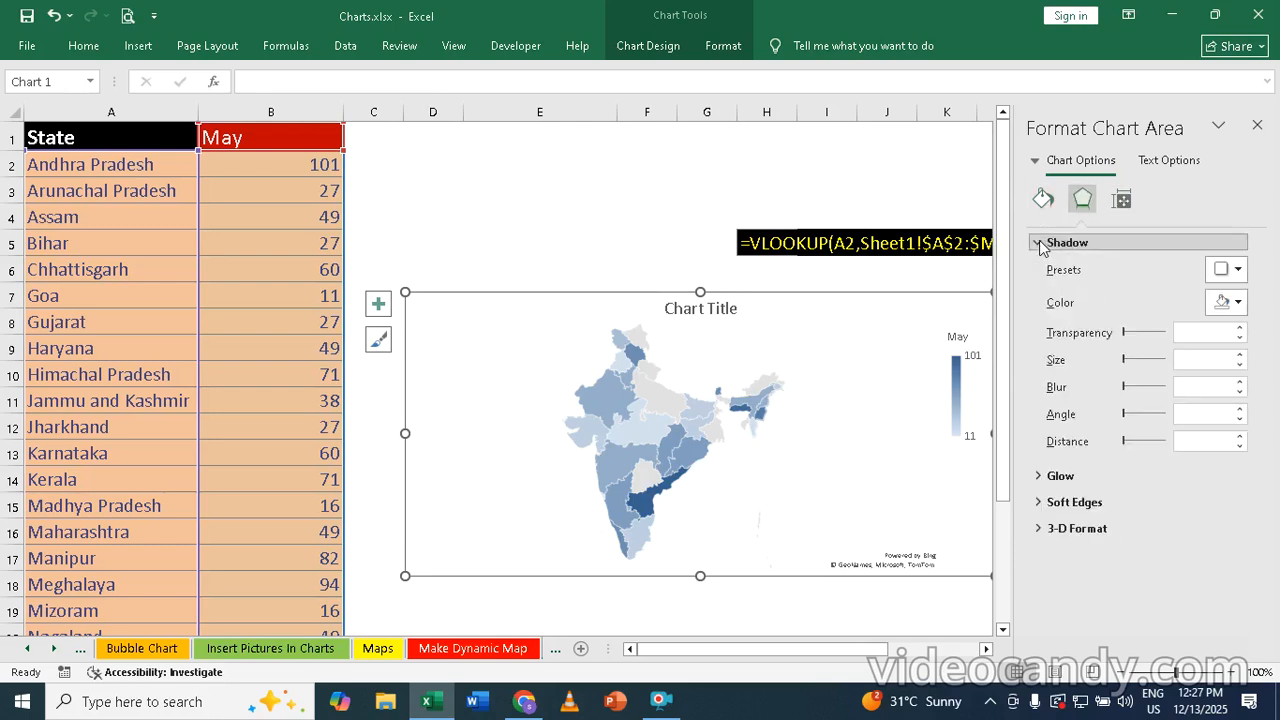
click(1230, 270)
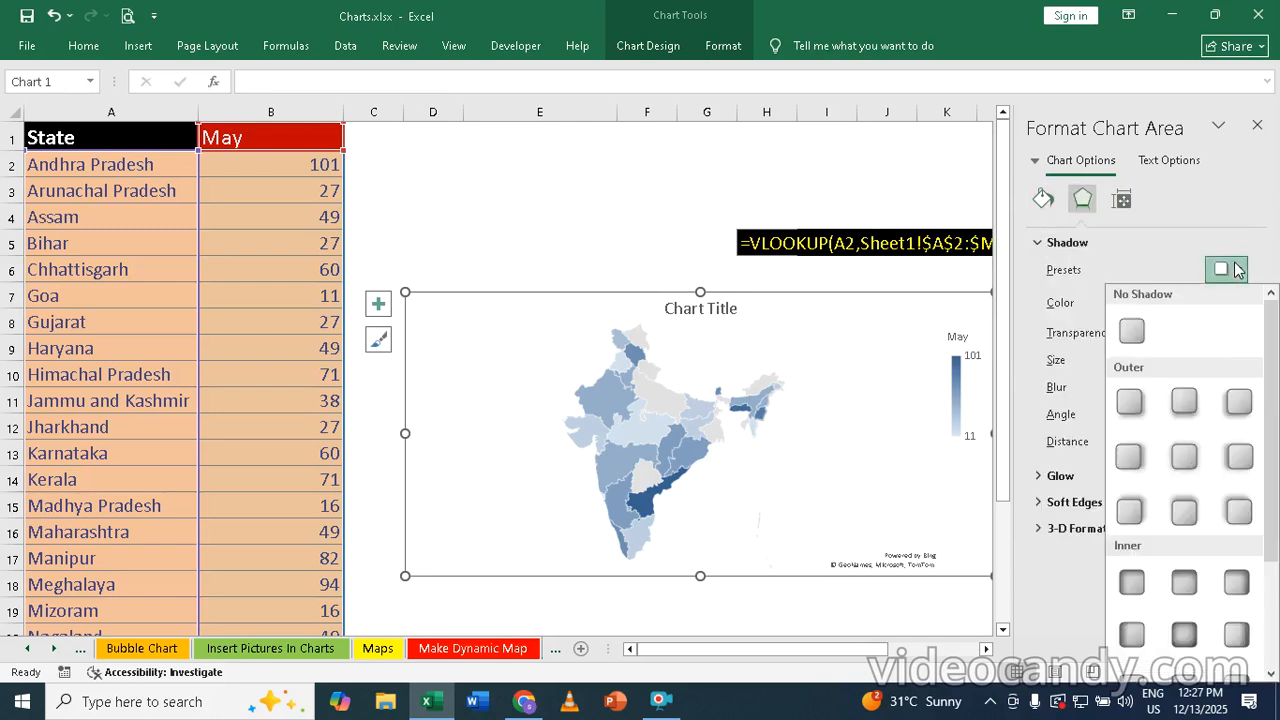
click(1184, 511)
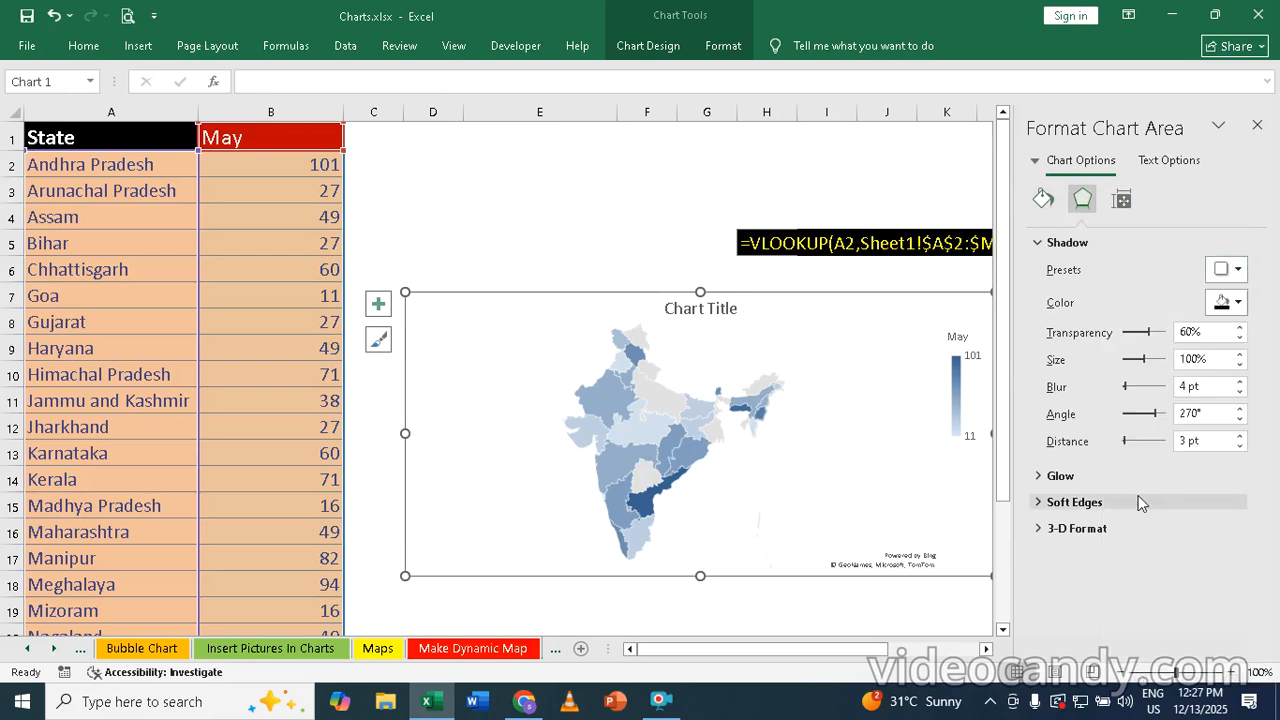
Try an inner shadow preset with a 270° angle on the map's data series and undo it
click(628, 380)
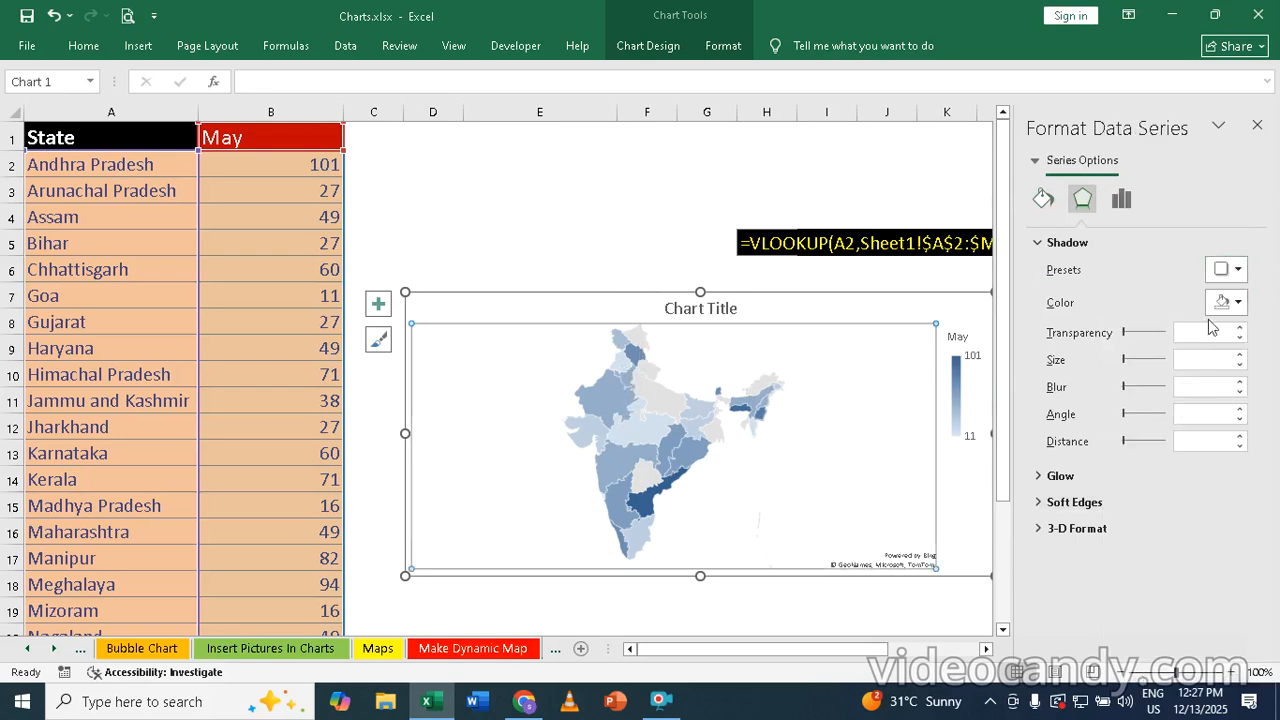
click(1230, 270)
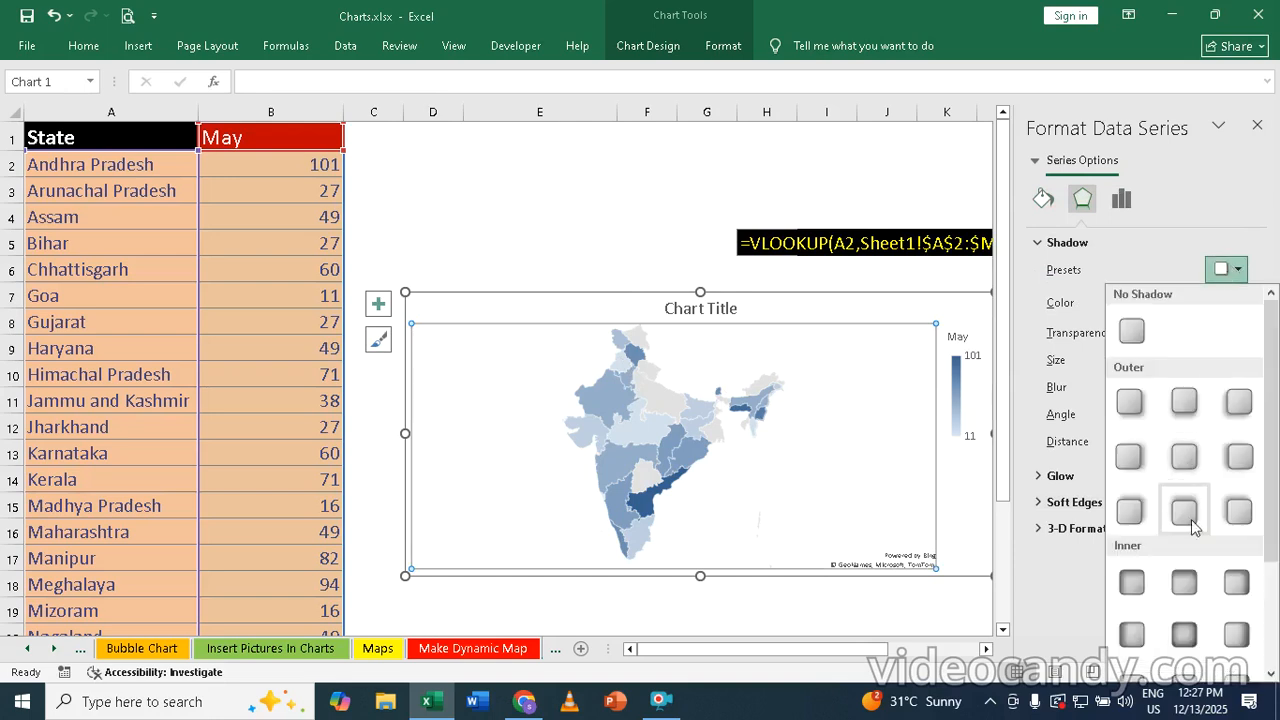
click(1189, 588)
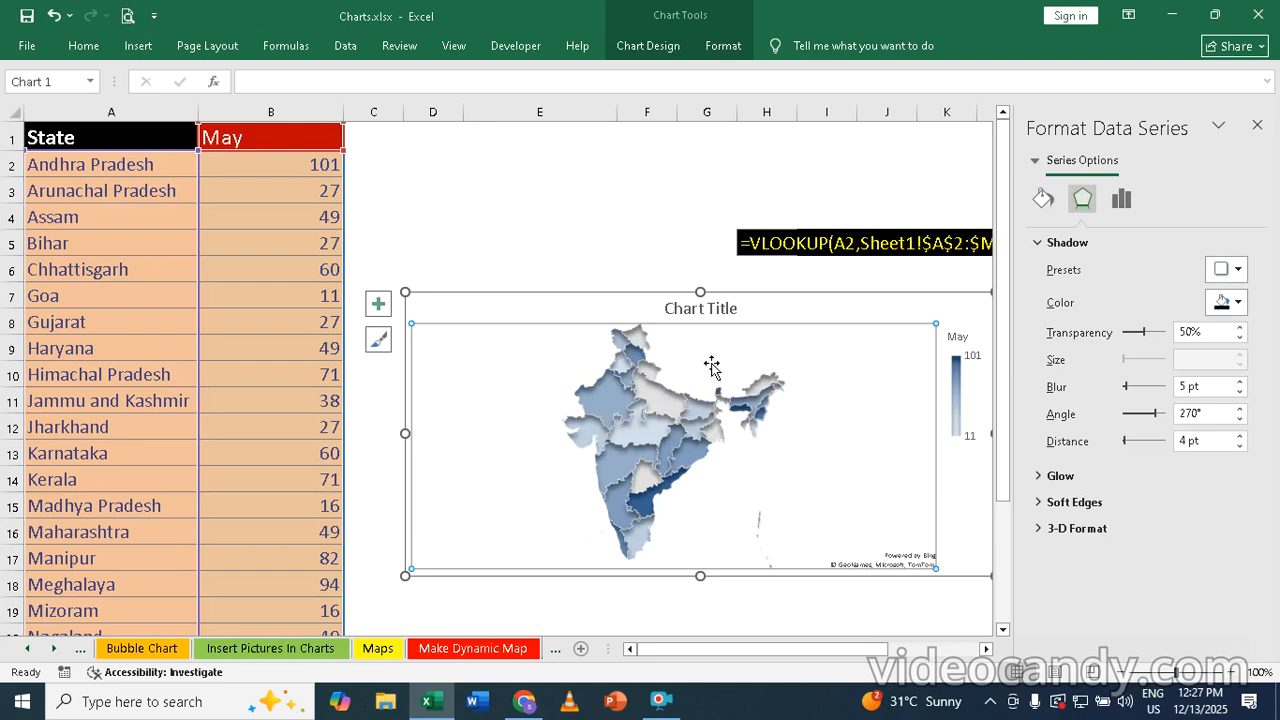
click(1257, 125)
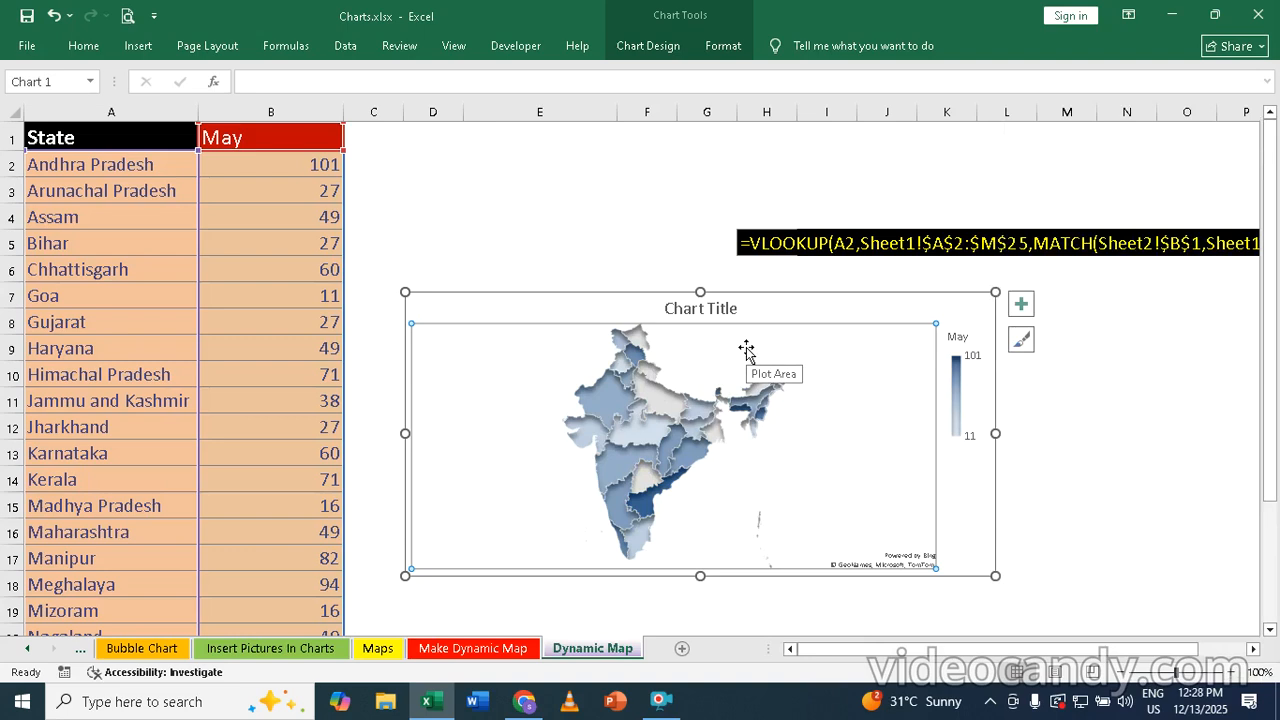
key(ctrl+z)
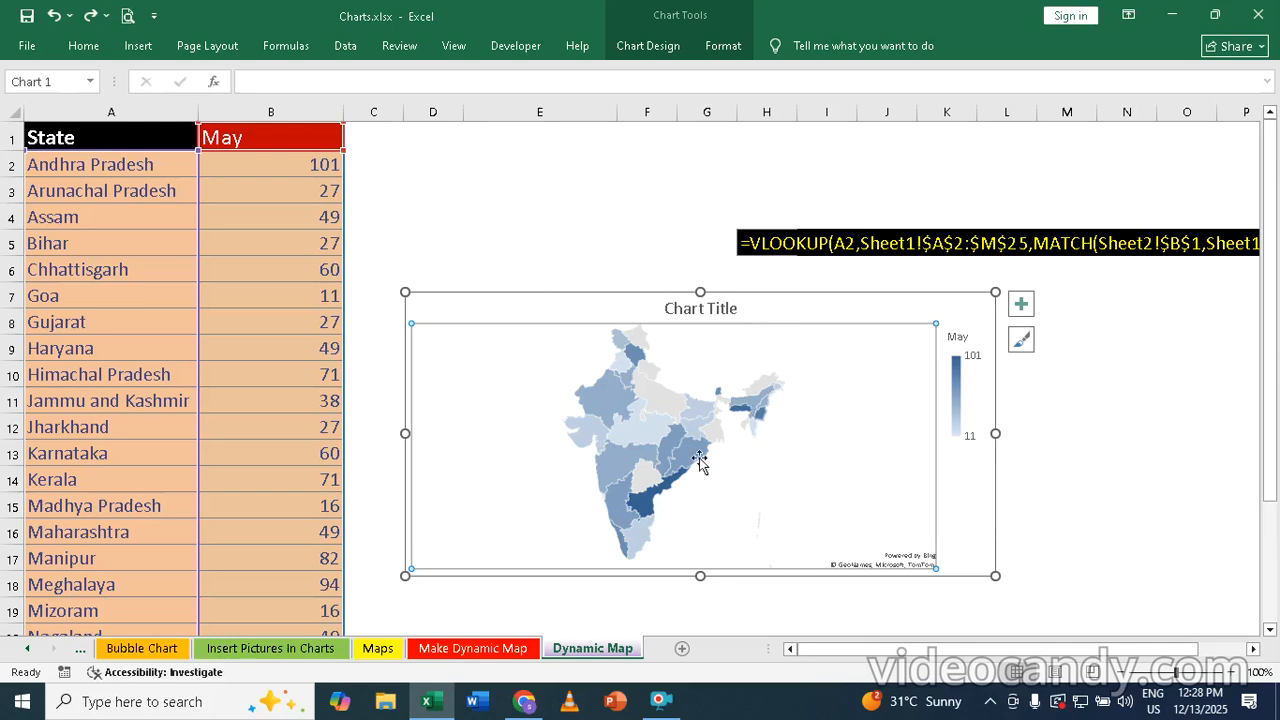
Choose June from the month list in cell B1
click(281, 139)
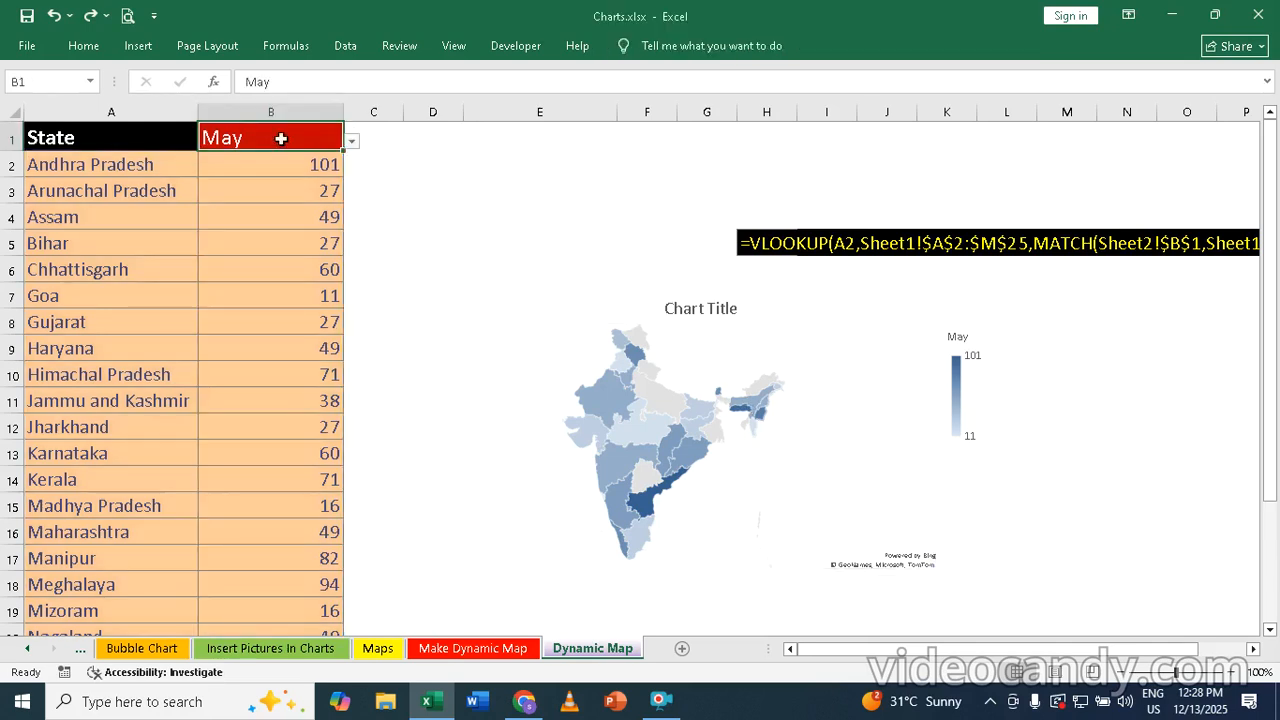
click(353, 140)
click(220, 167)
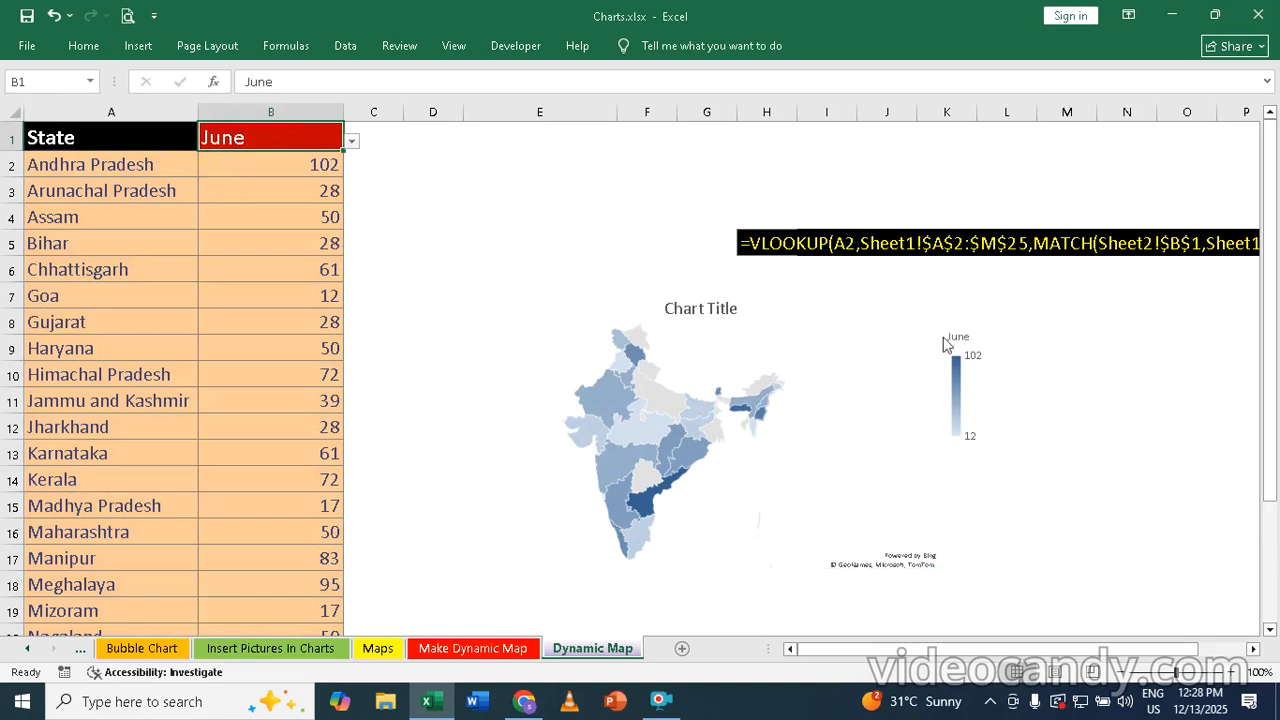
click(620, 377)
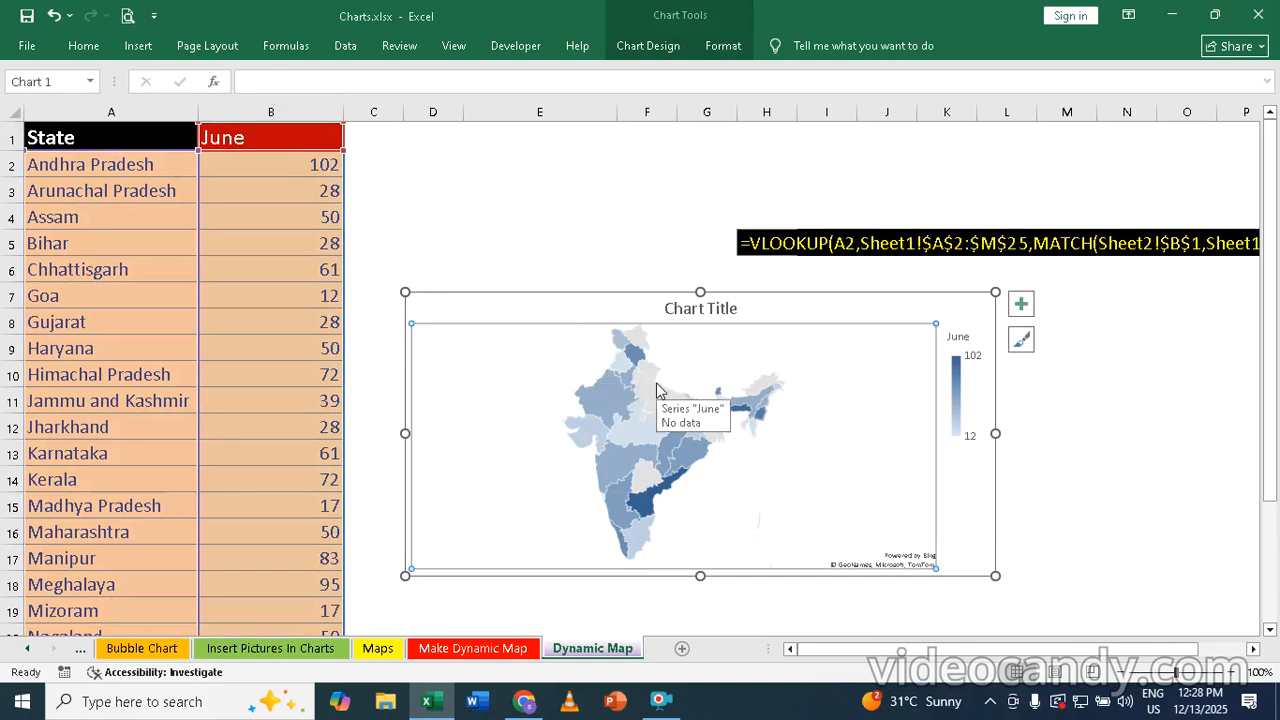
right_click(735, 325)
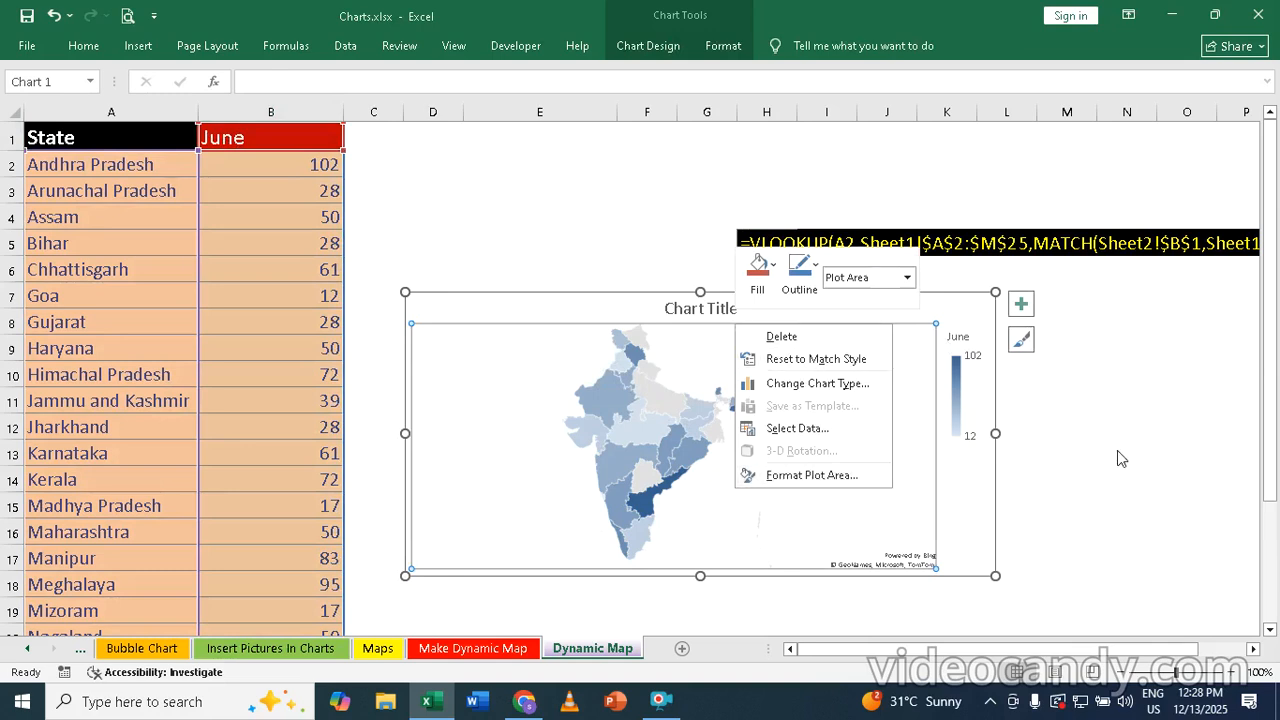
key(Escape)
Try turning on data labels for the map chart and switch them off again
click(829, 300)
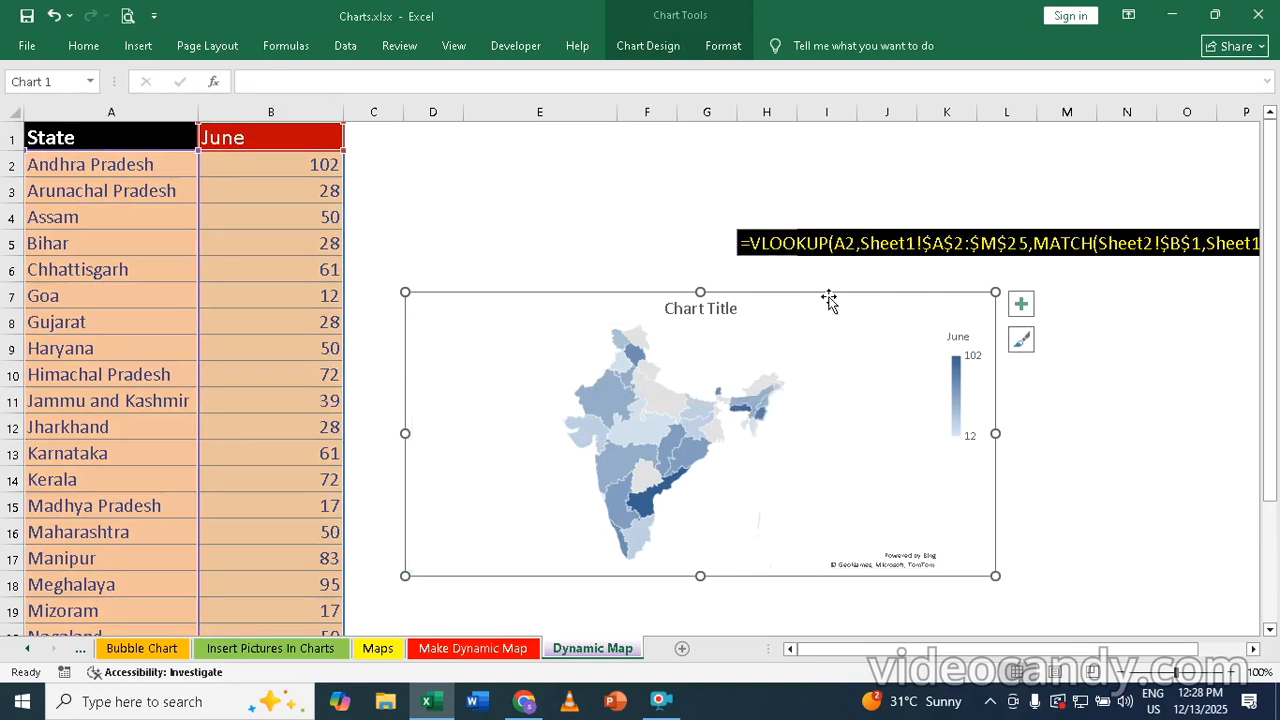
click(1021, 306)
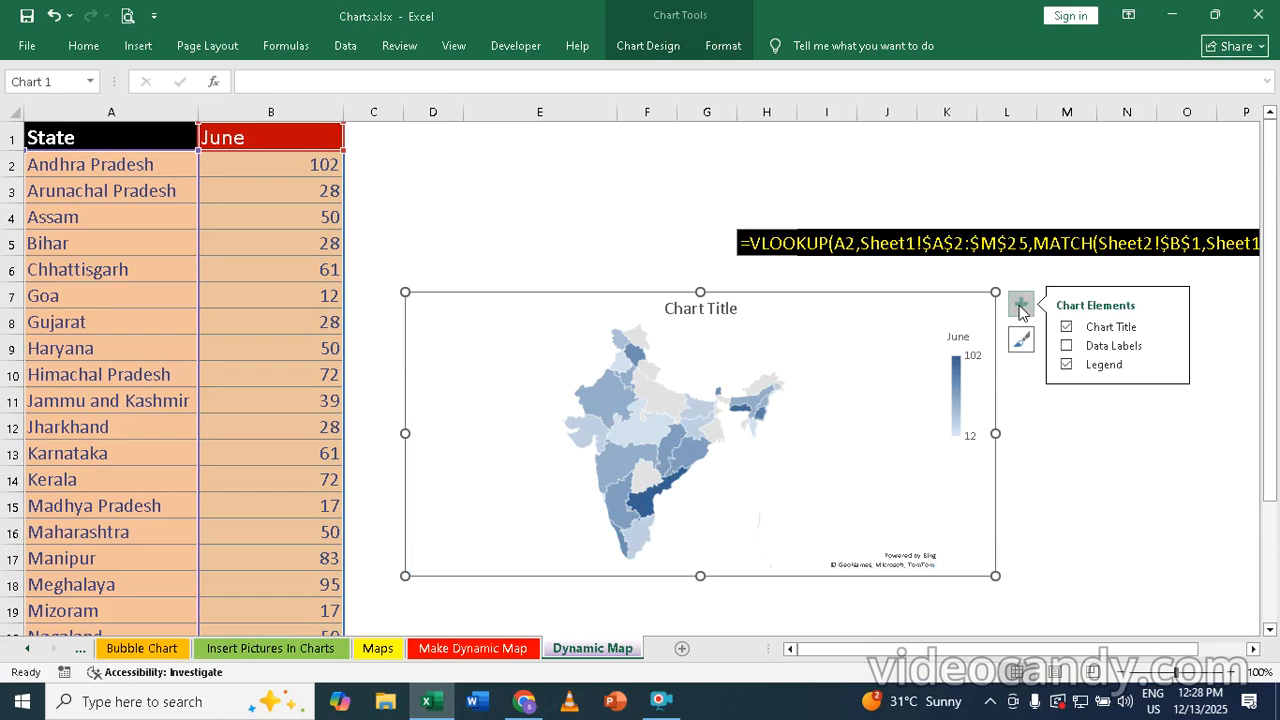
click(1067, 347)
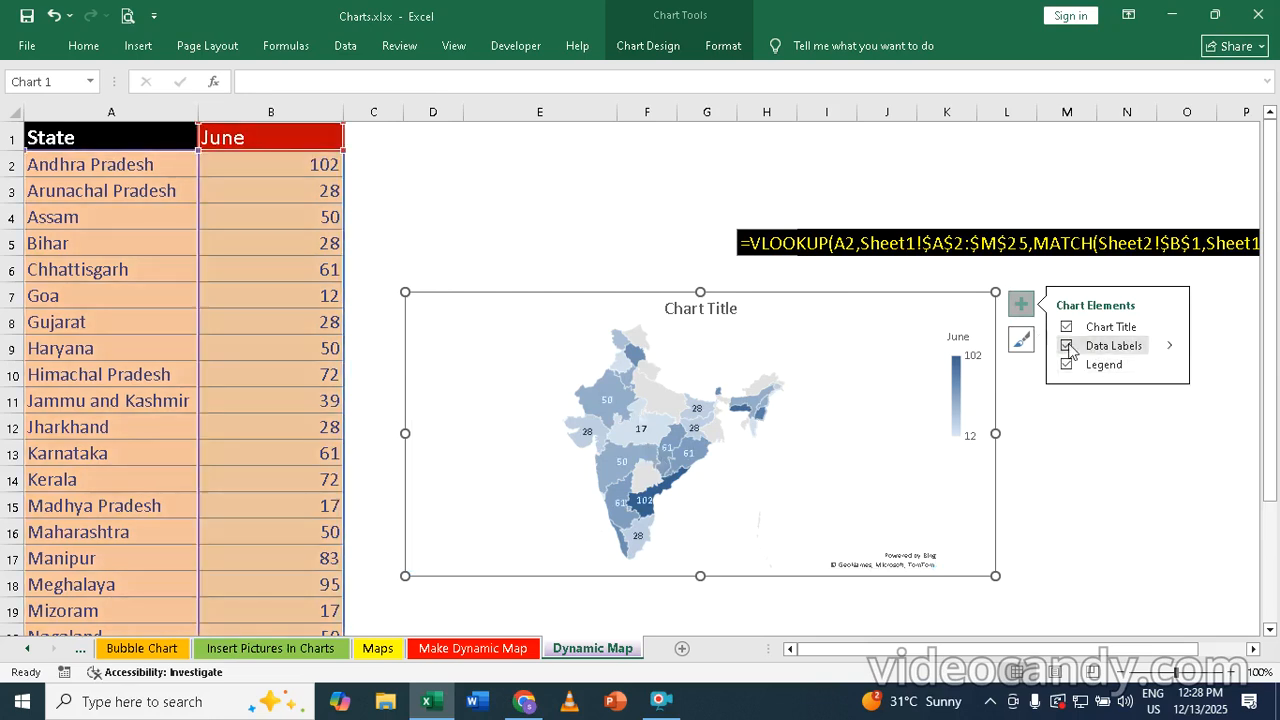
click(1067, 346)
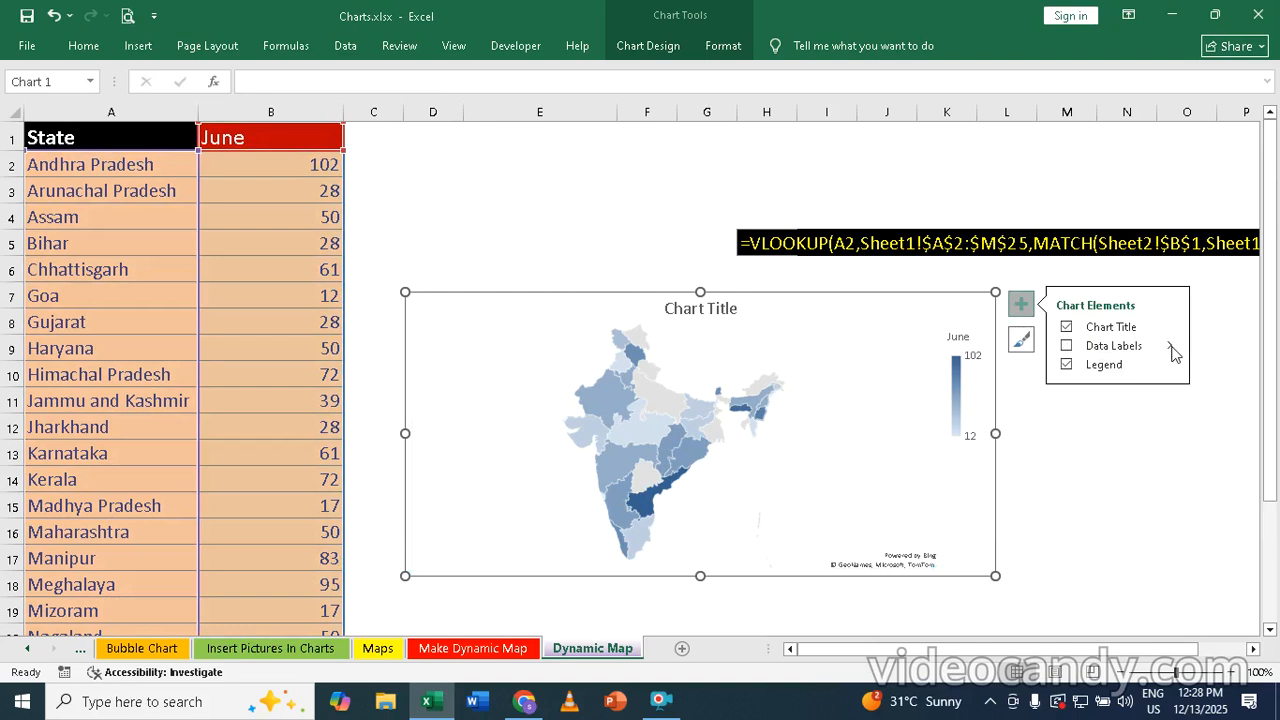
Add data labels to the map chart showing category name and value, with a new line as the separator
click(1170, 347)
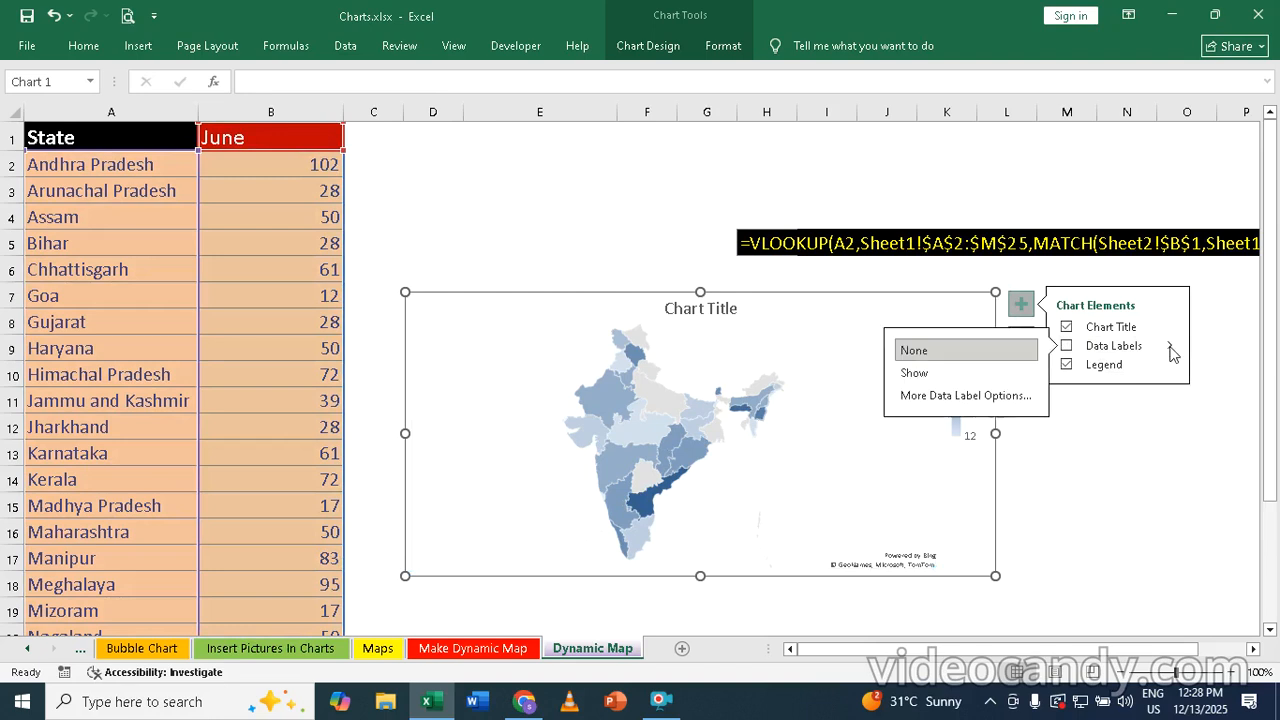
click(953, 396)
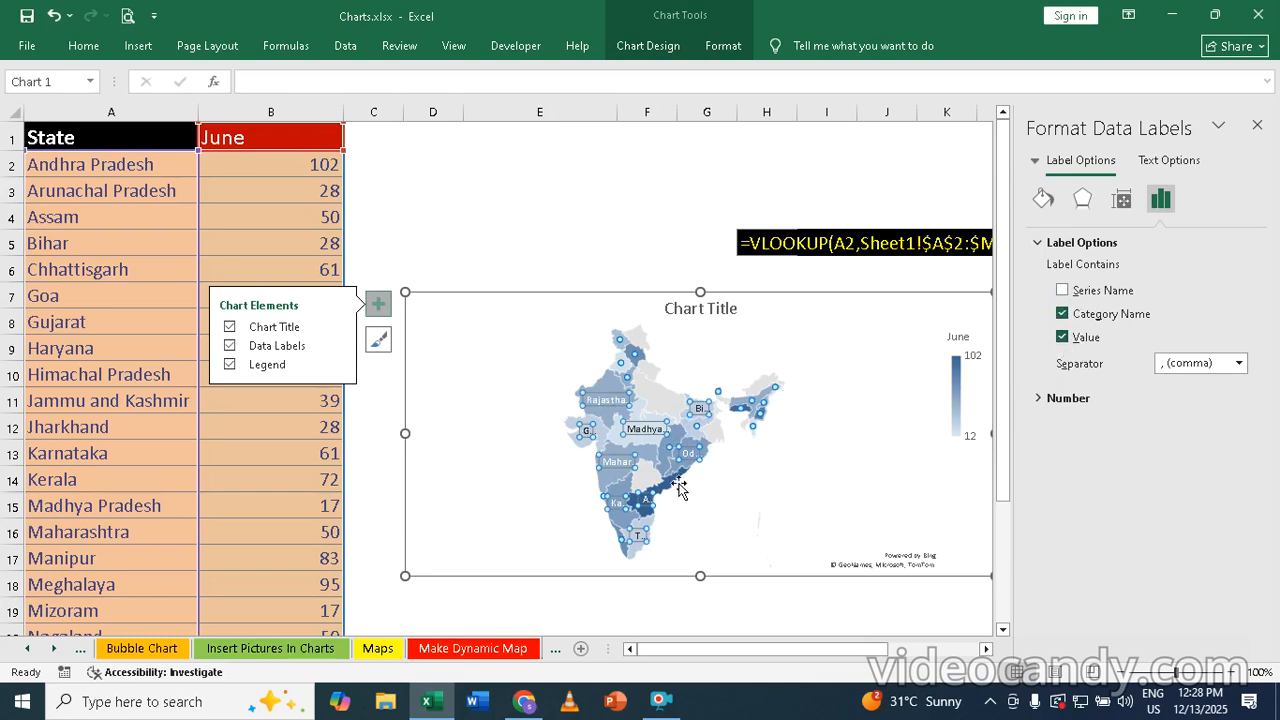
click(1239, 363)
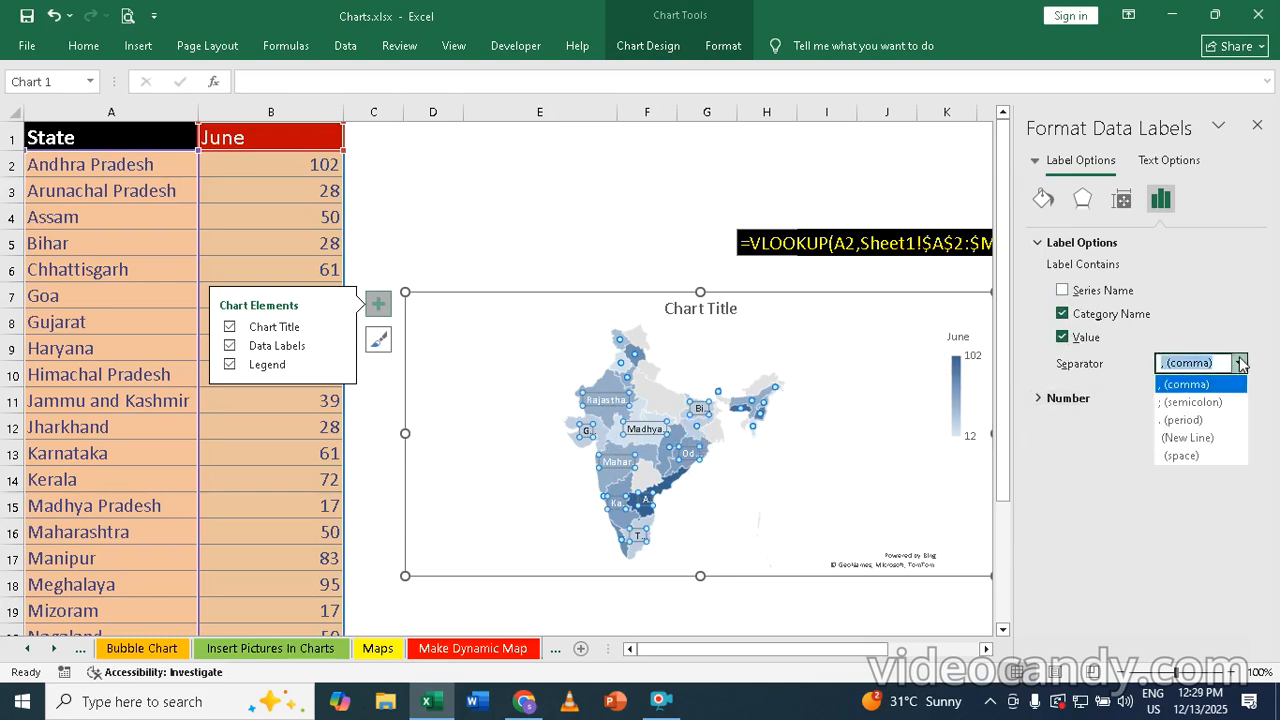
click(1178, 438)
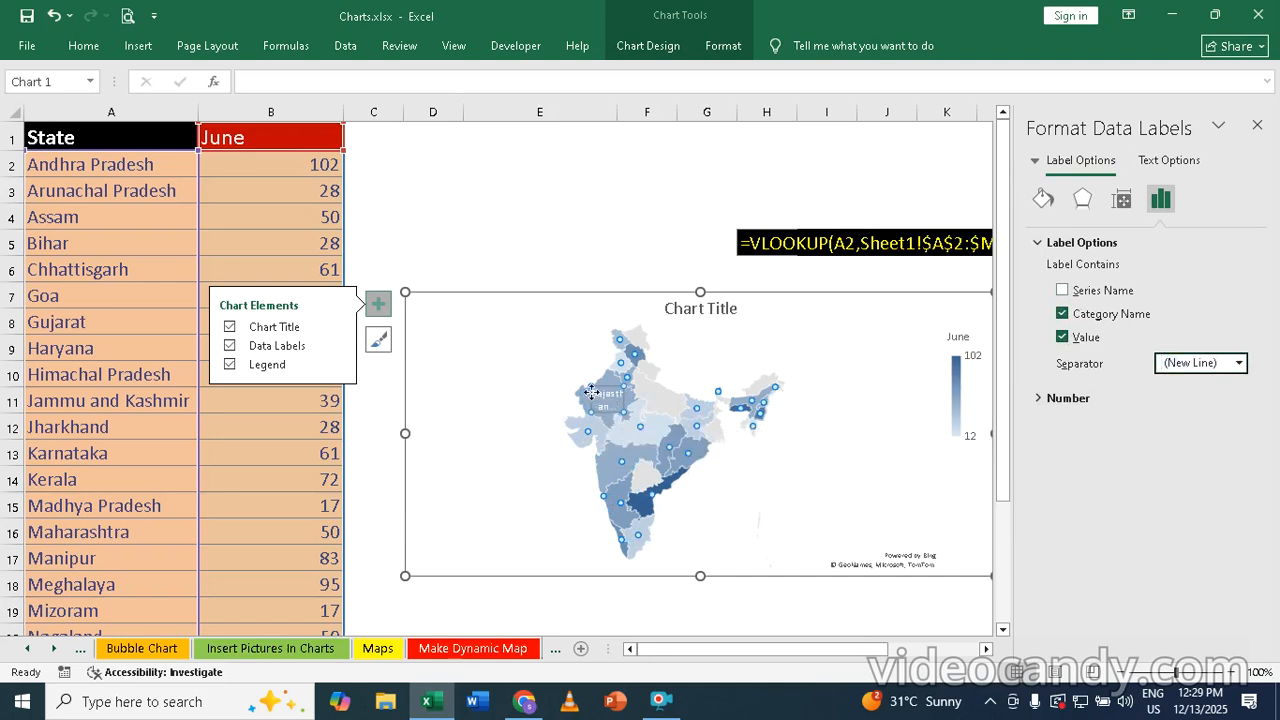
click(1257, 128)
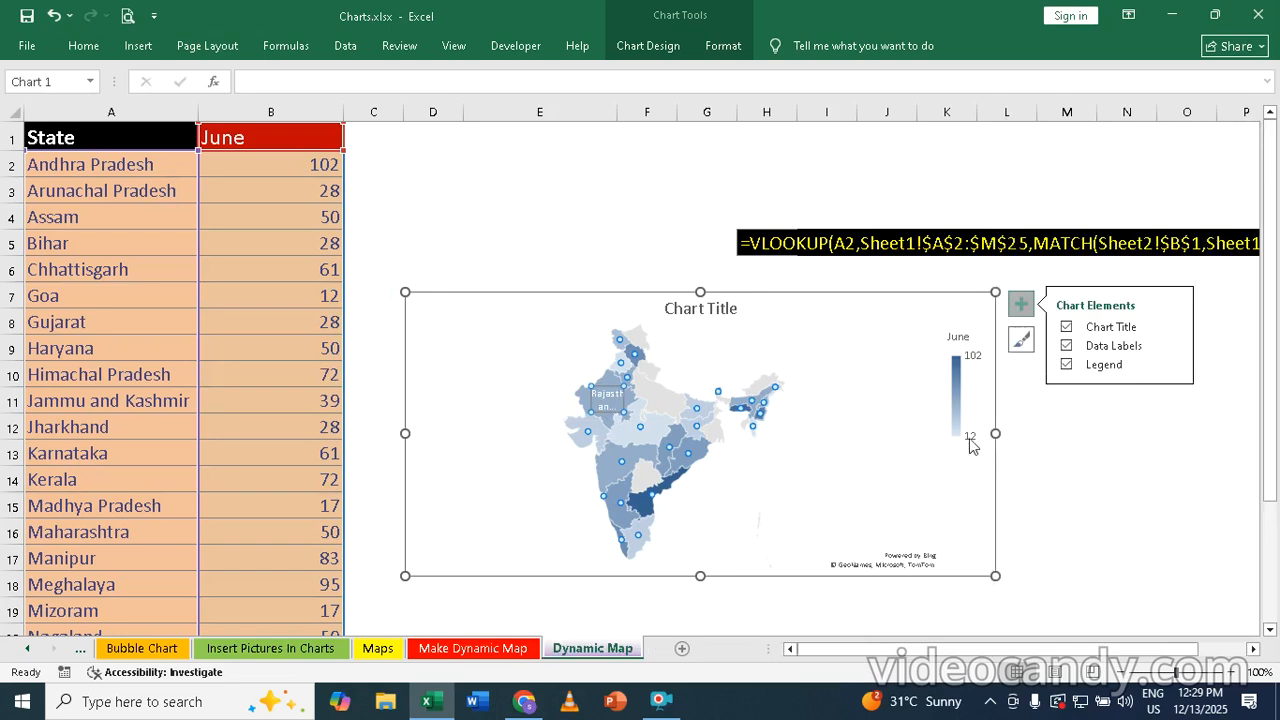
Enlarge the map chart, widening it to about column N and extending its lower edge to about row 21
drag(995, 433, 1140, 436)
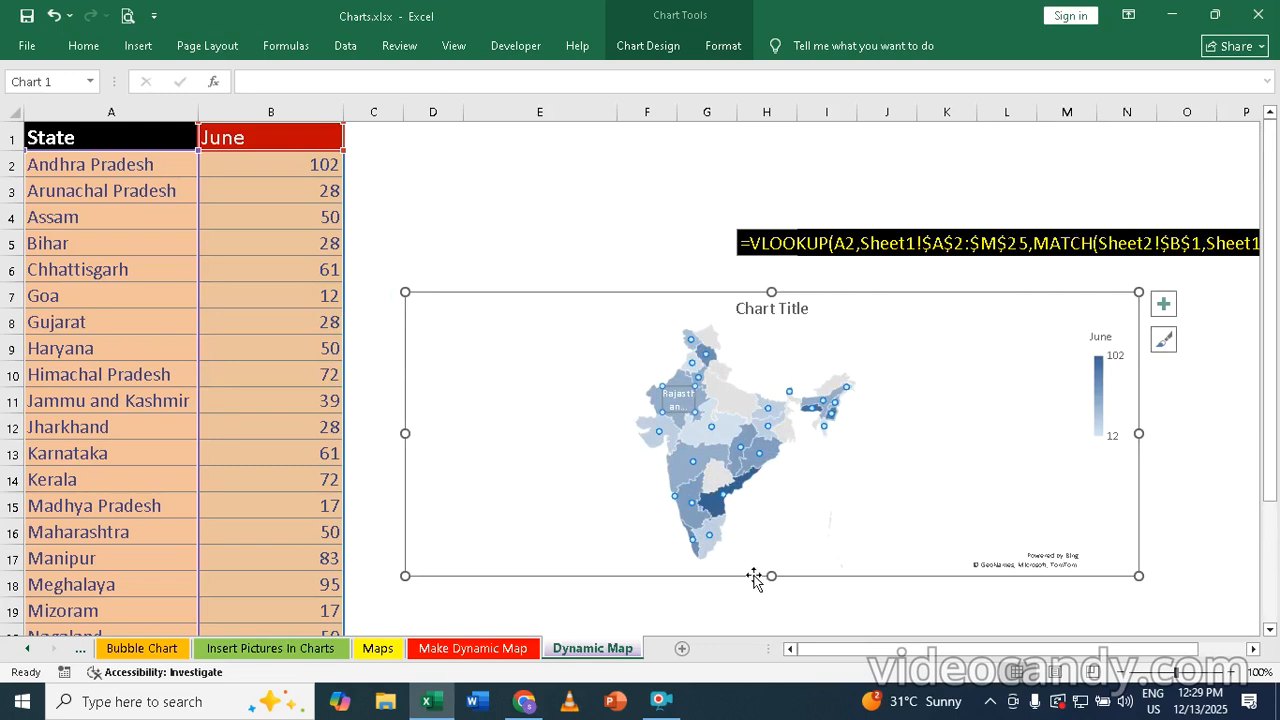
drag(778, 577, 774, 632)
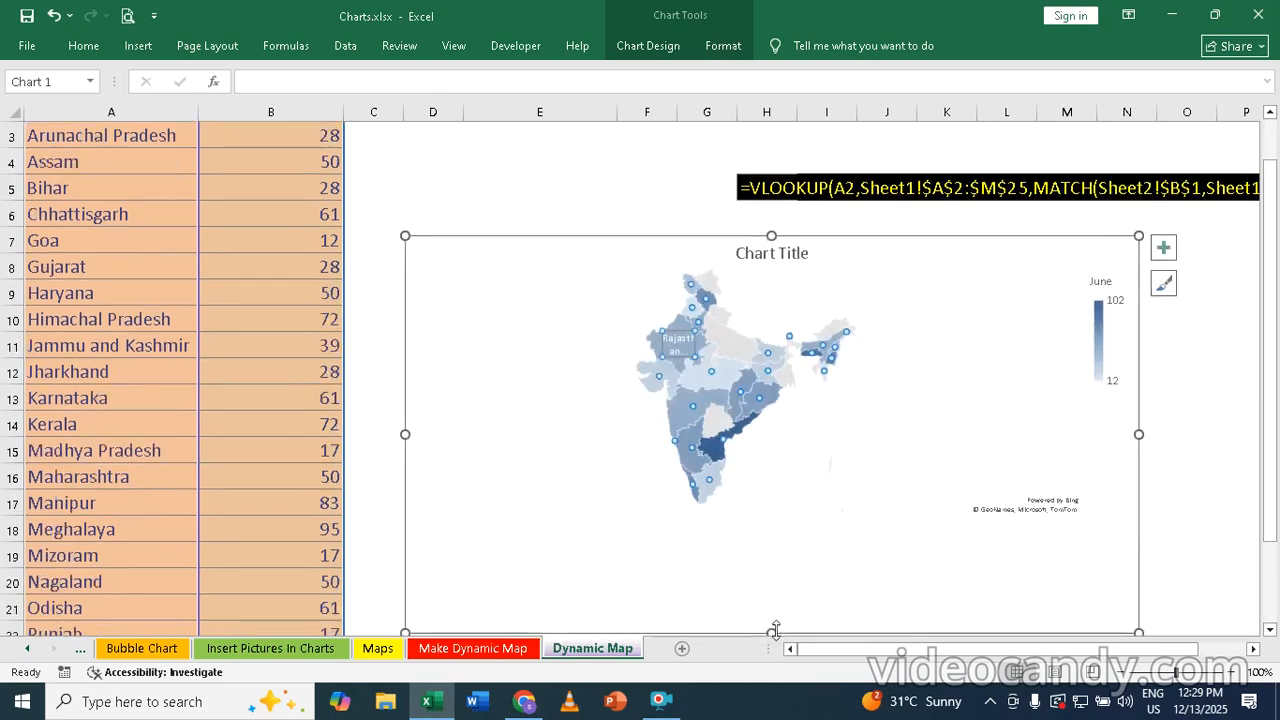
scroll(653, 190, down, 1)
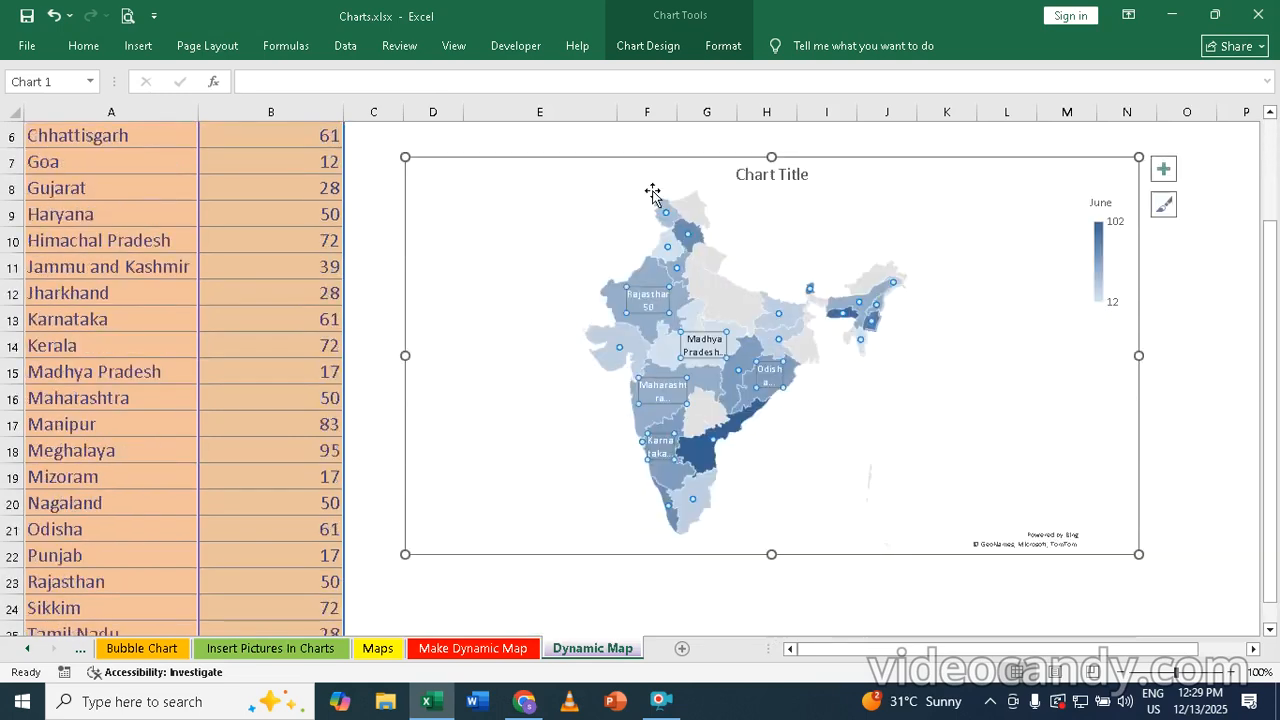
scroll(1196, 330, up, 1)
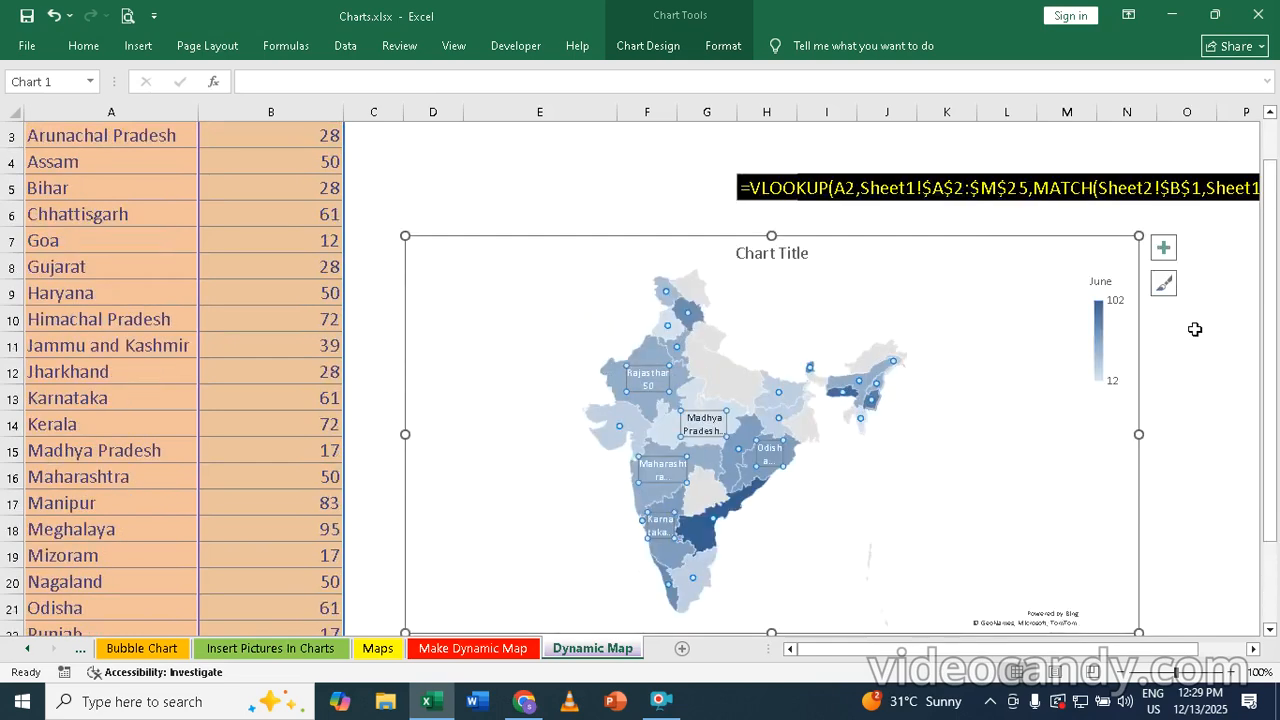
click(604, 191)
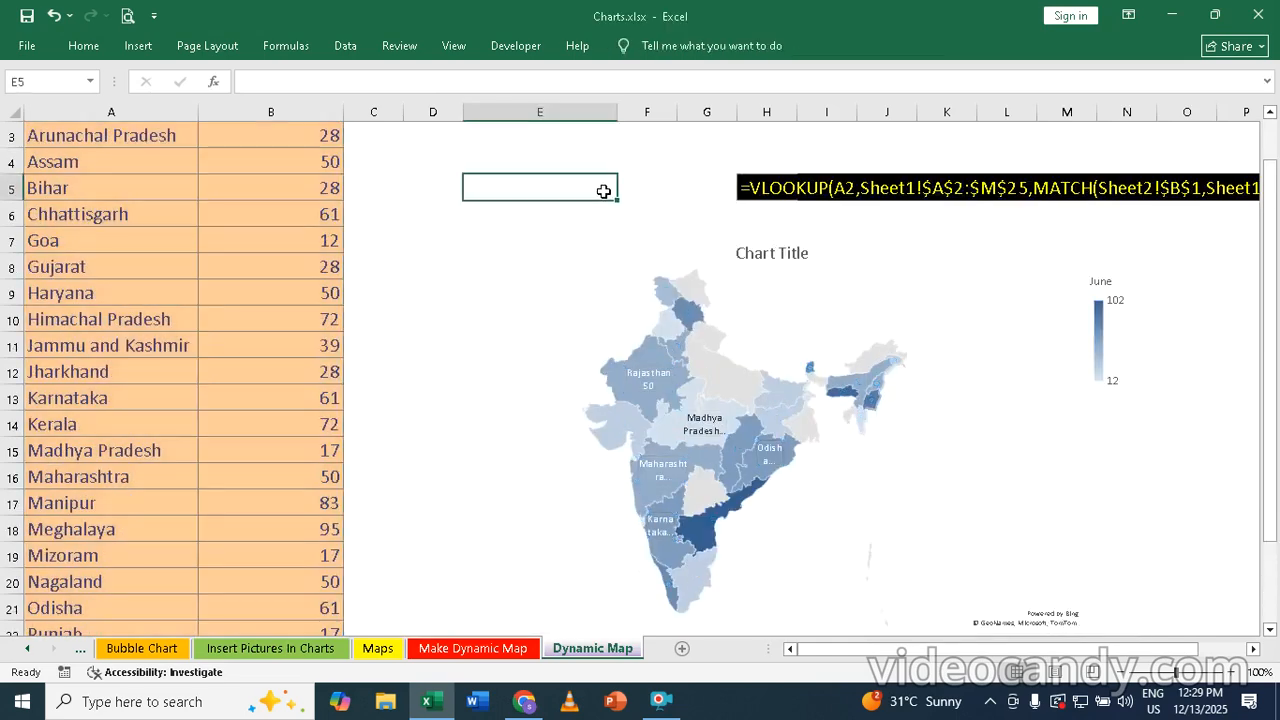
Choose September from the month list in cell B1
scroll(389, 215, down, 1)
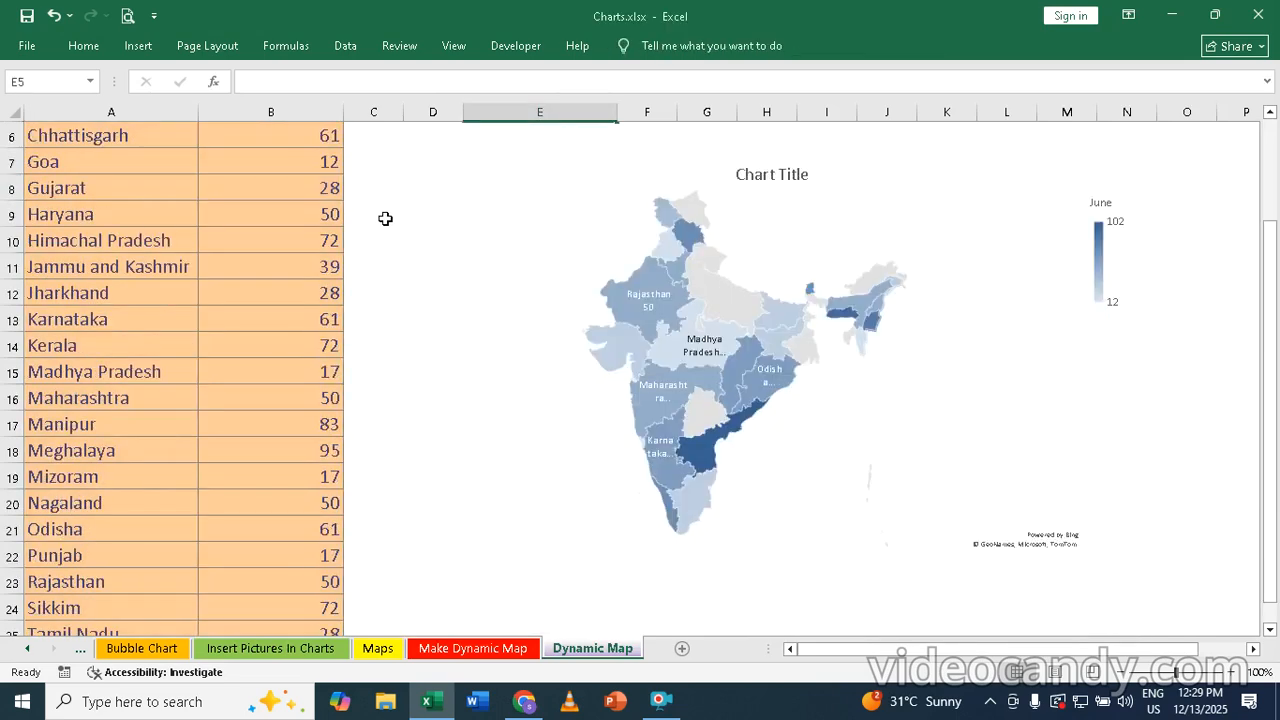
scroll(386, 220, up, 1)
scroll(507, 227, down, 1)
scroll(506, 226, up, 1)
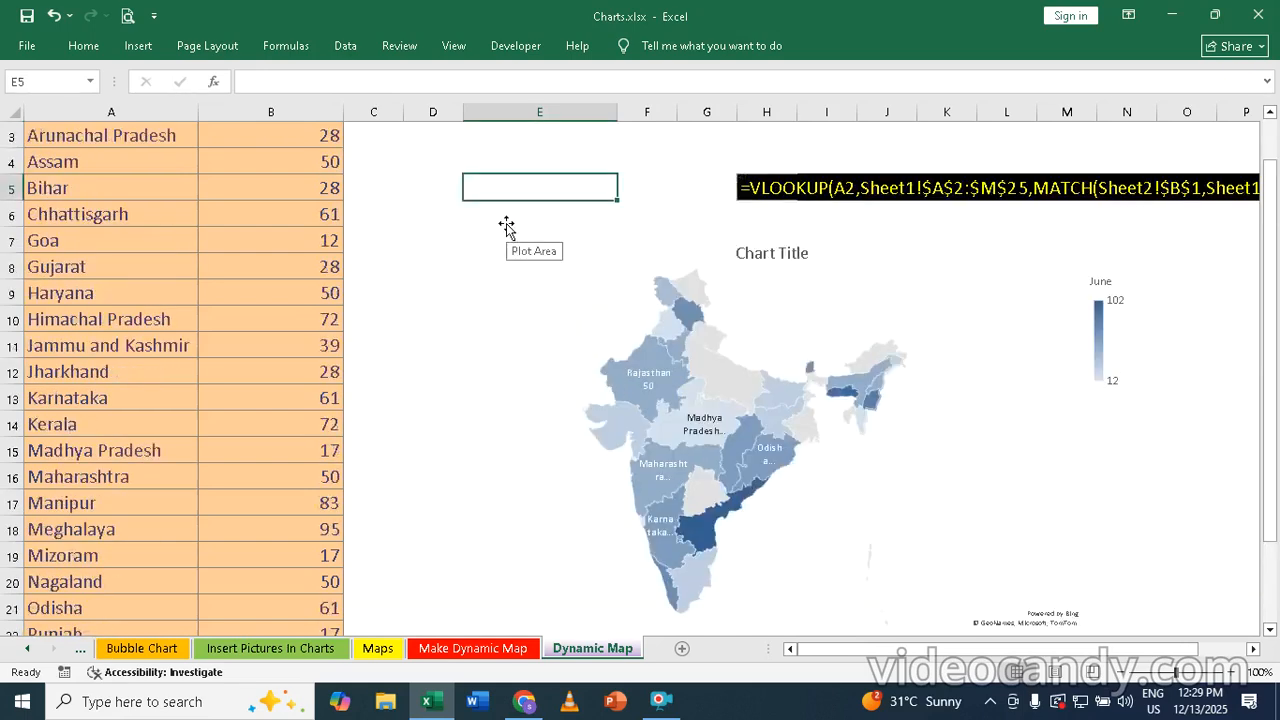
scroll(506, 226, up, 1)
click(306, 136)
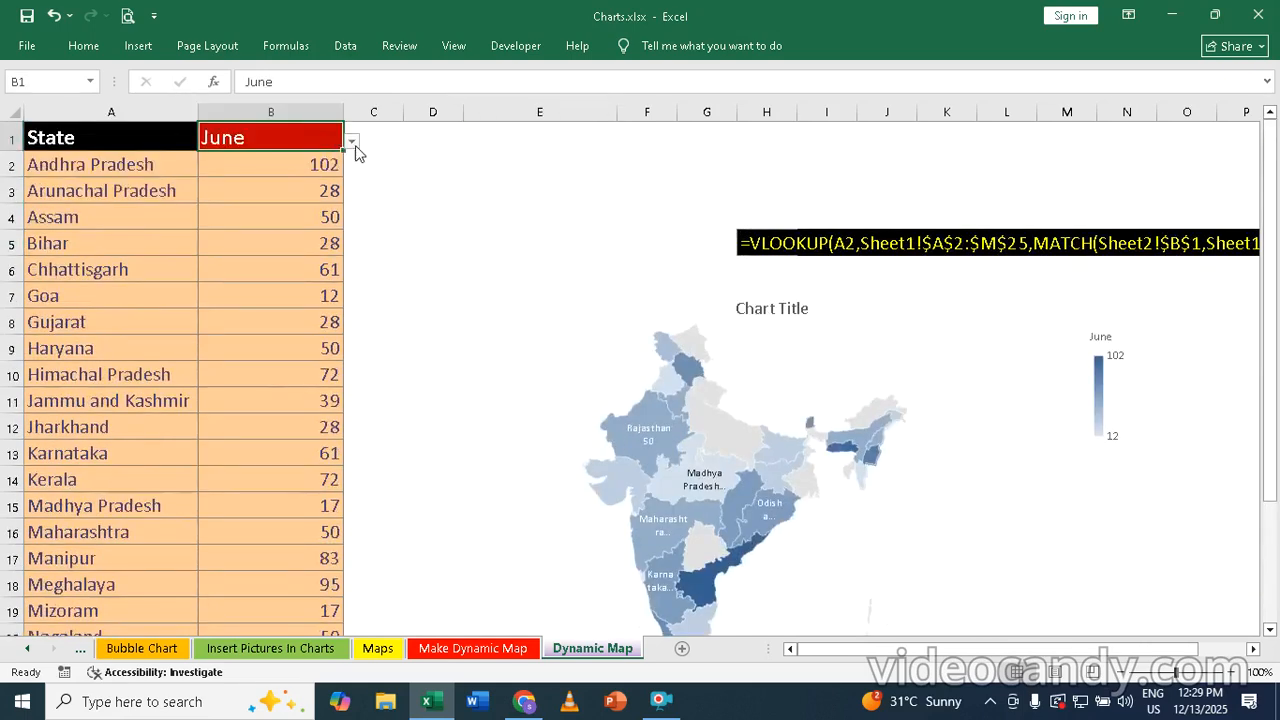
click(351, 141)
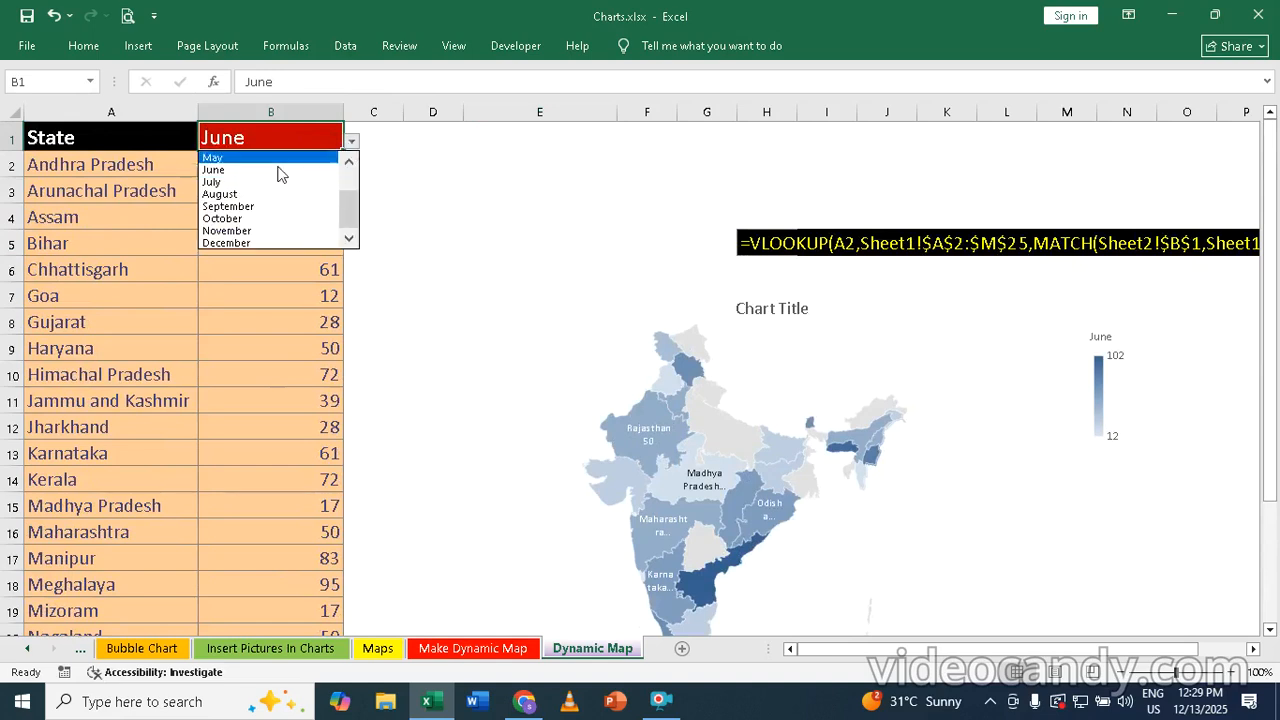
click(218, 207)
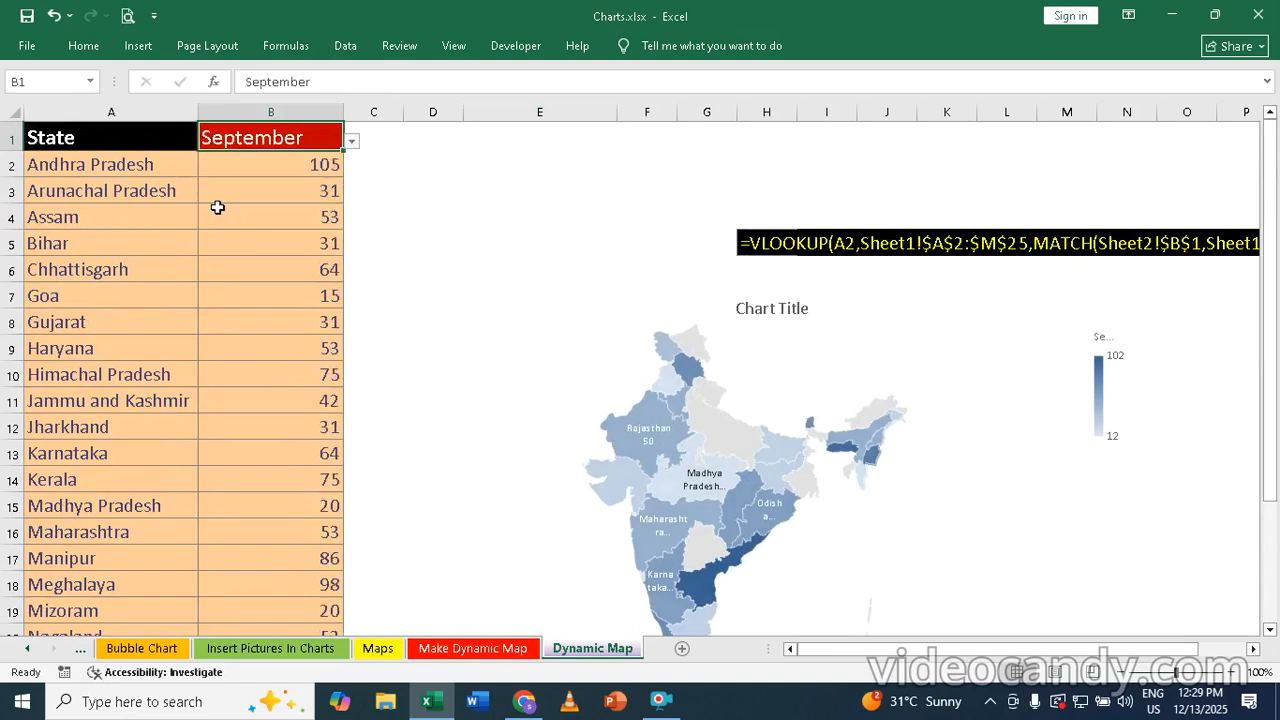
Set the map data series' colour scale to Diverging (3-color)
click(634, 435)
double_click(638, 432)
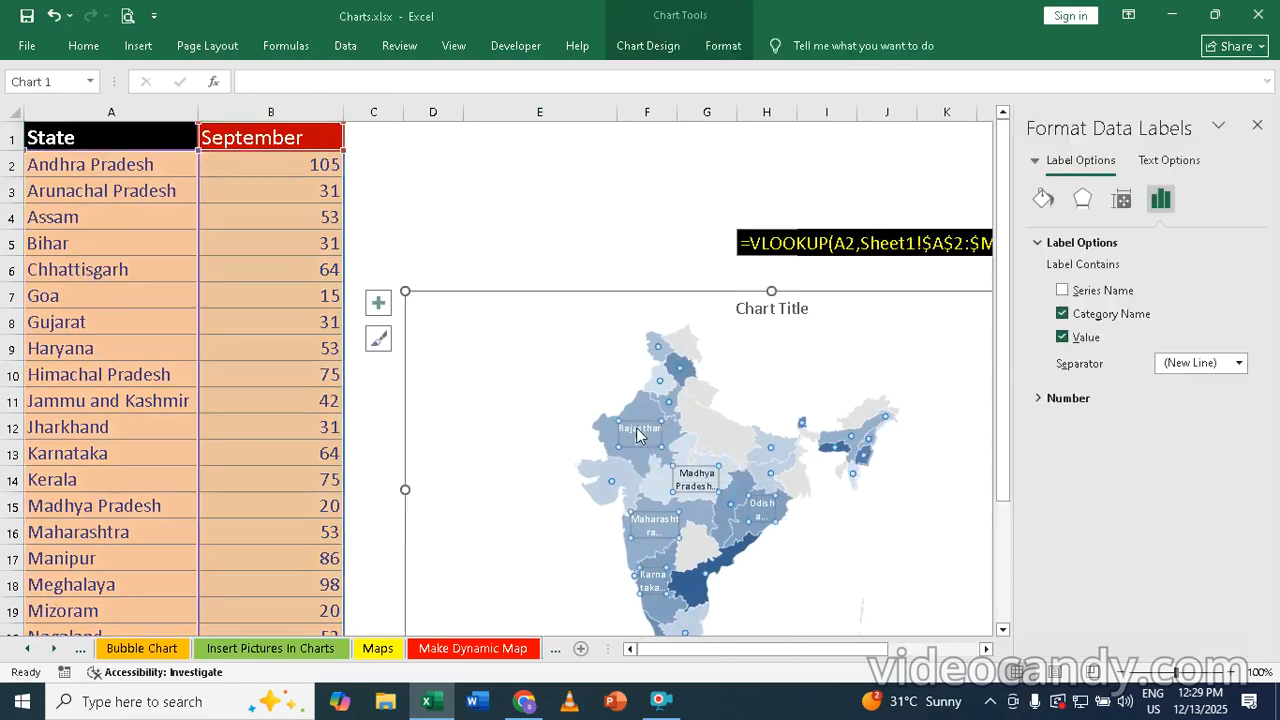
click(656, 366)
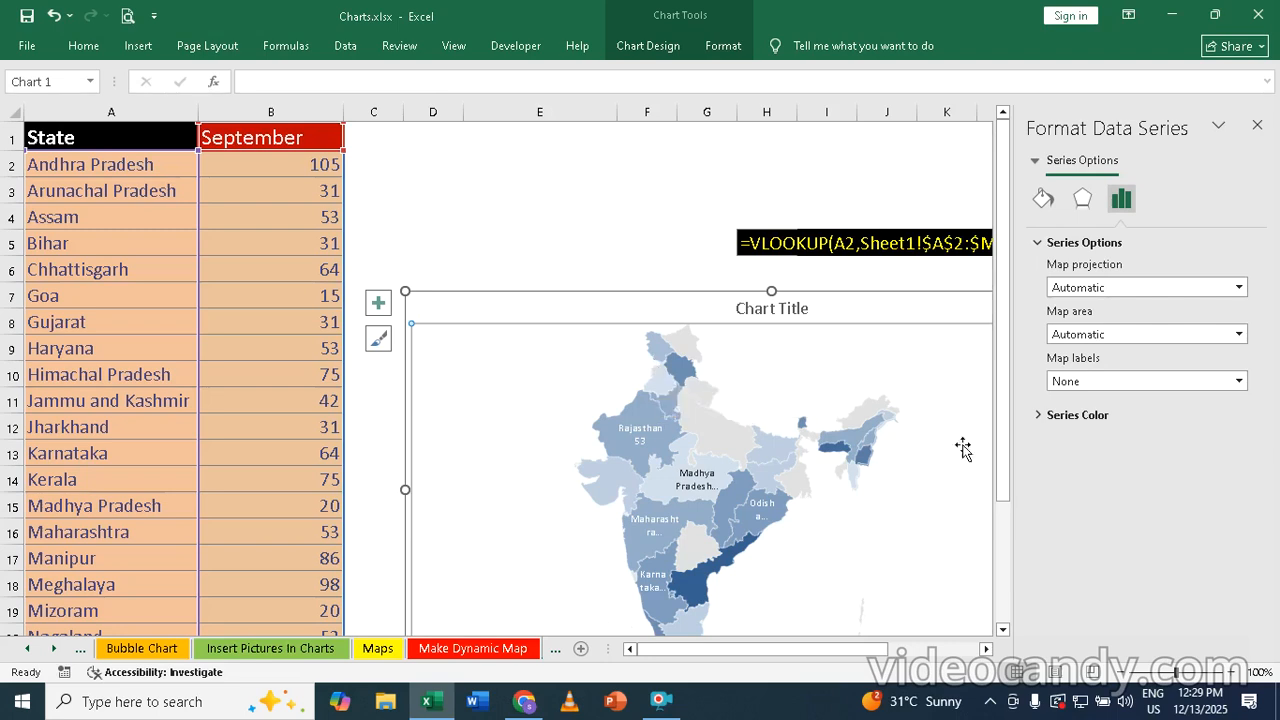
click(1078, 415)
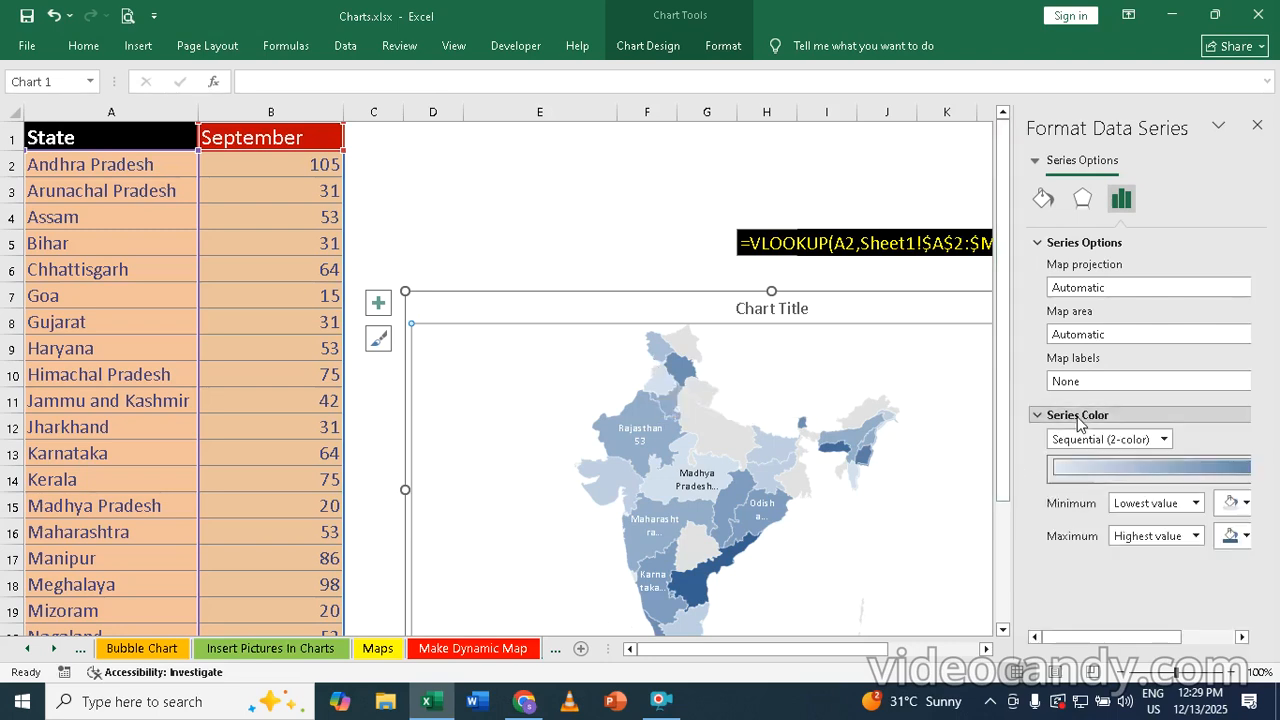
click(1166, 442)
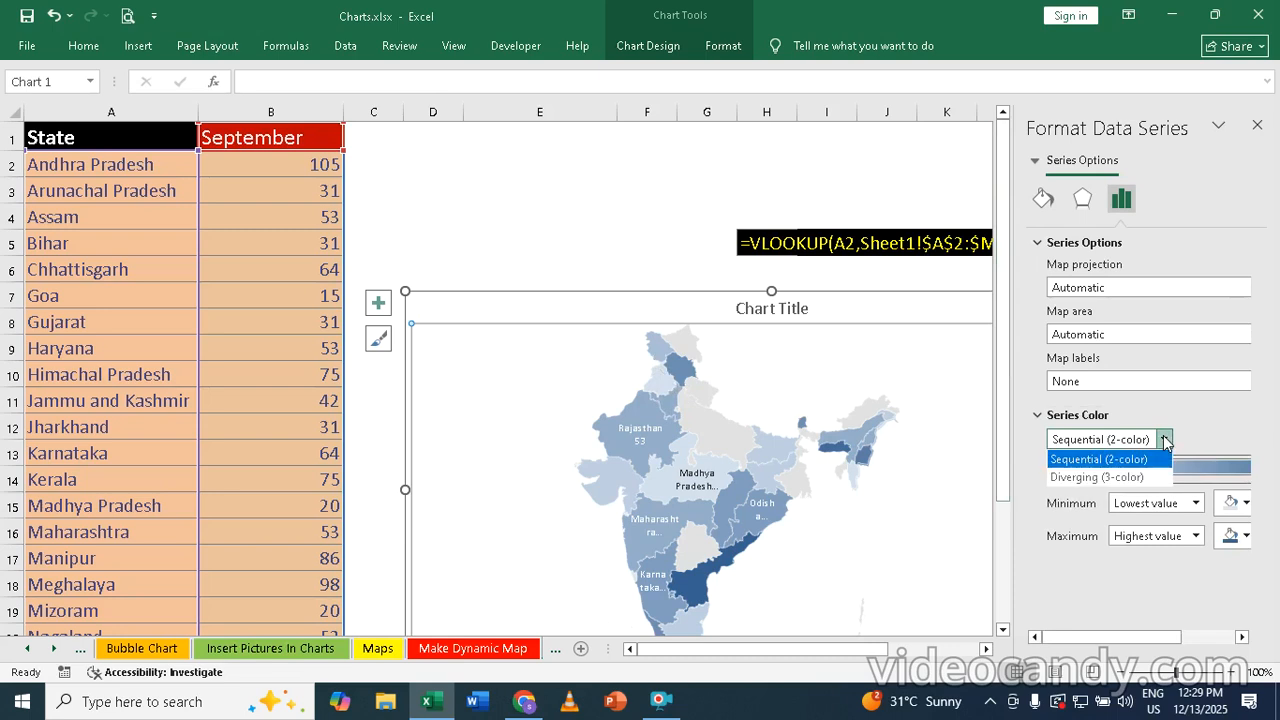
click(1090, 485)
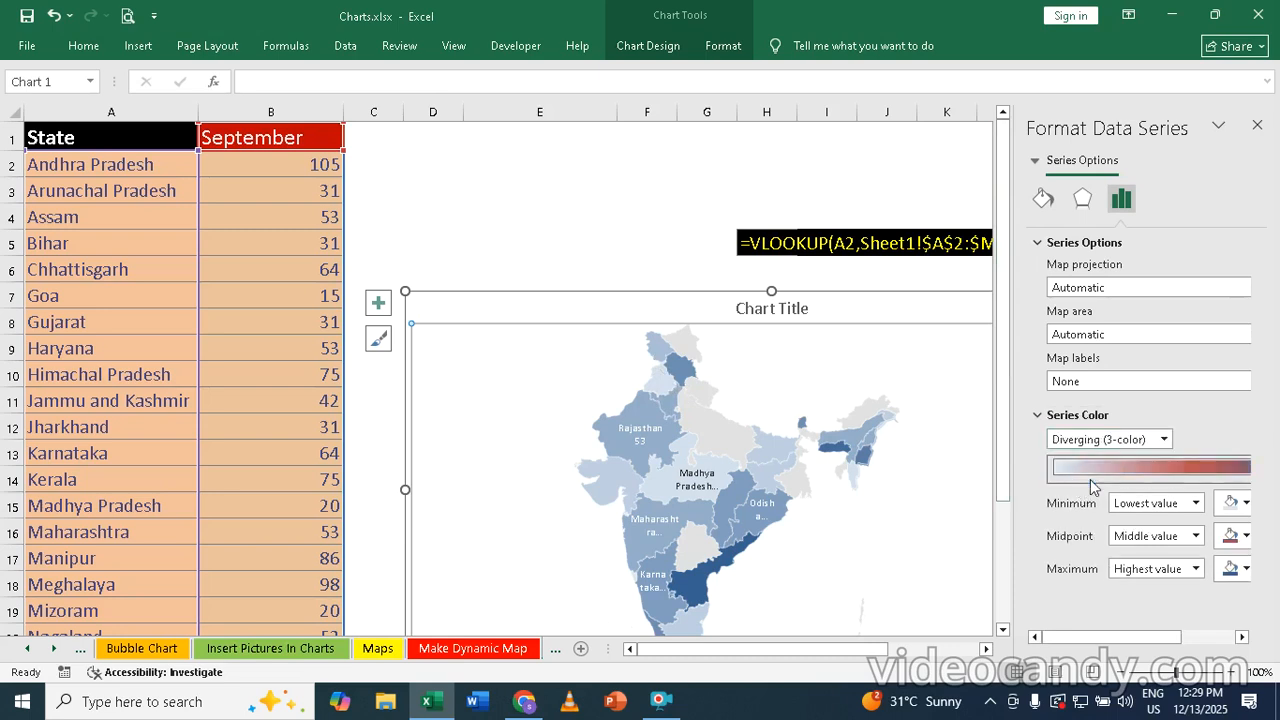
Colour the map scale light red for the minimum, orange for the midpoint and dark red for the maximum
click(1244, 504)
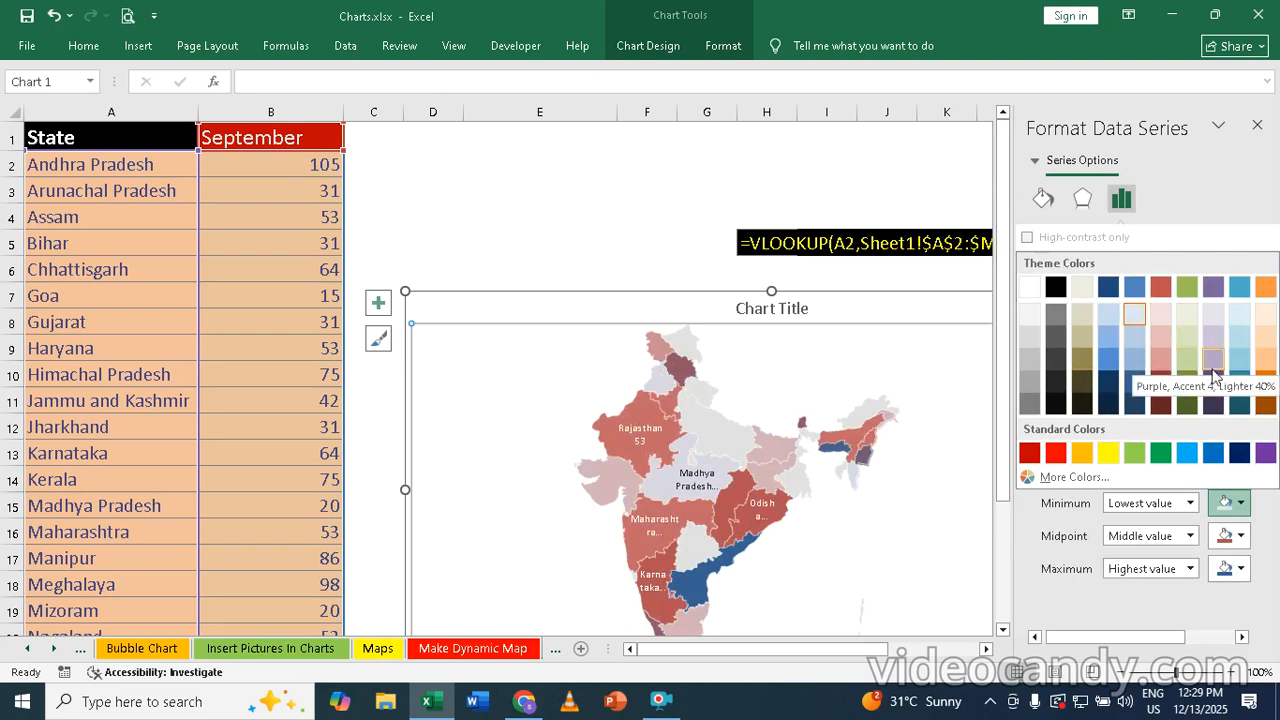
click(1162, 334)
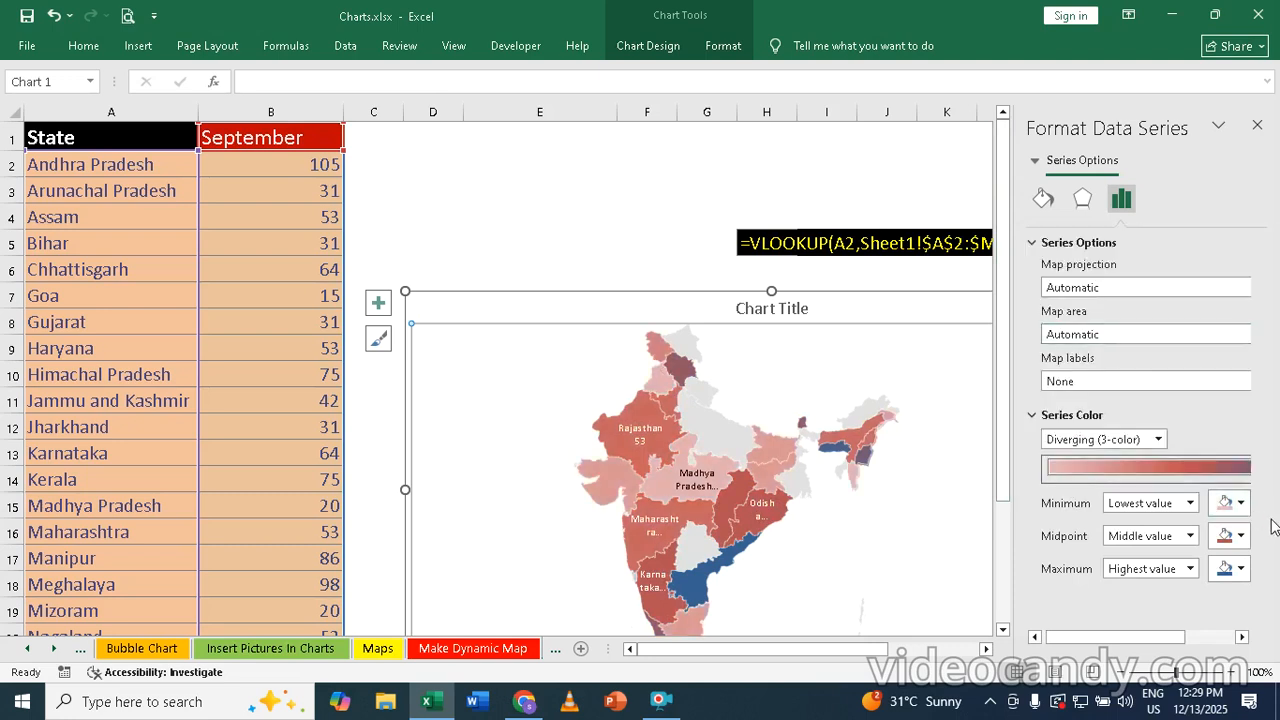
click(1241, 536)
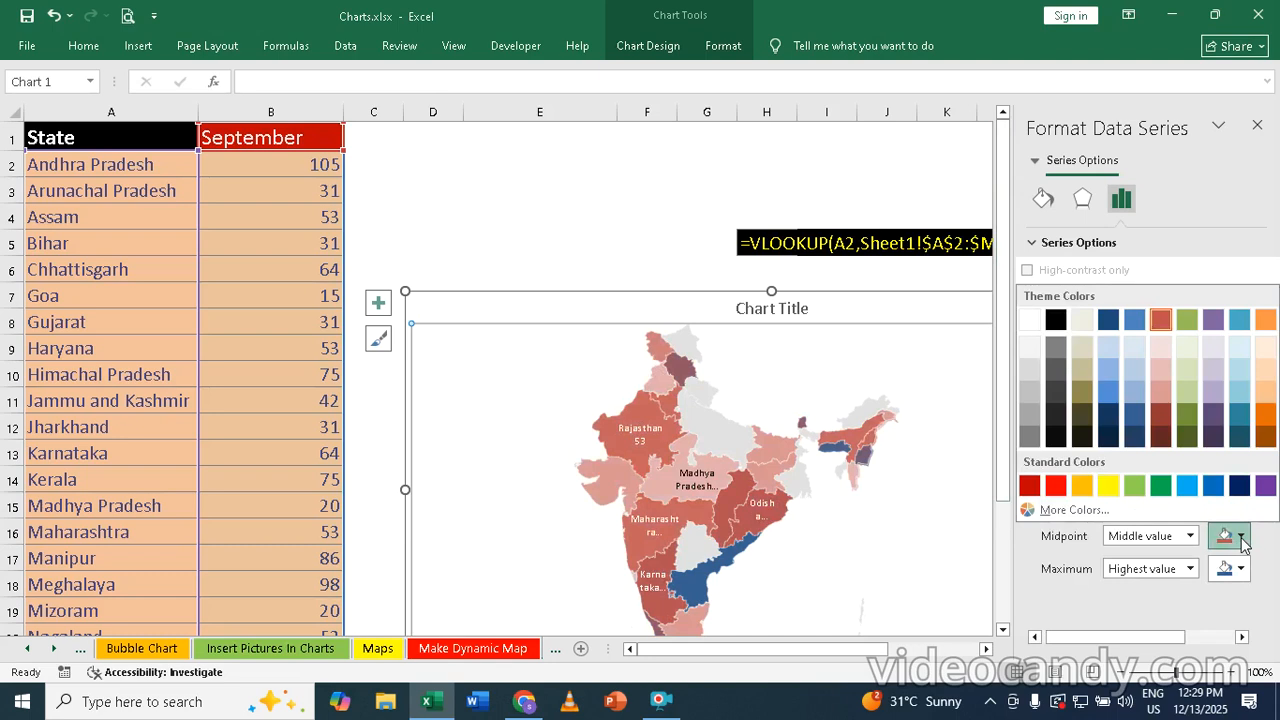
click(1093, 494)
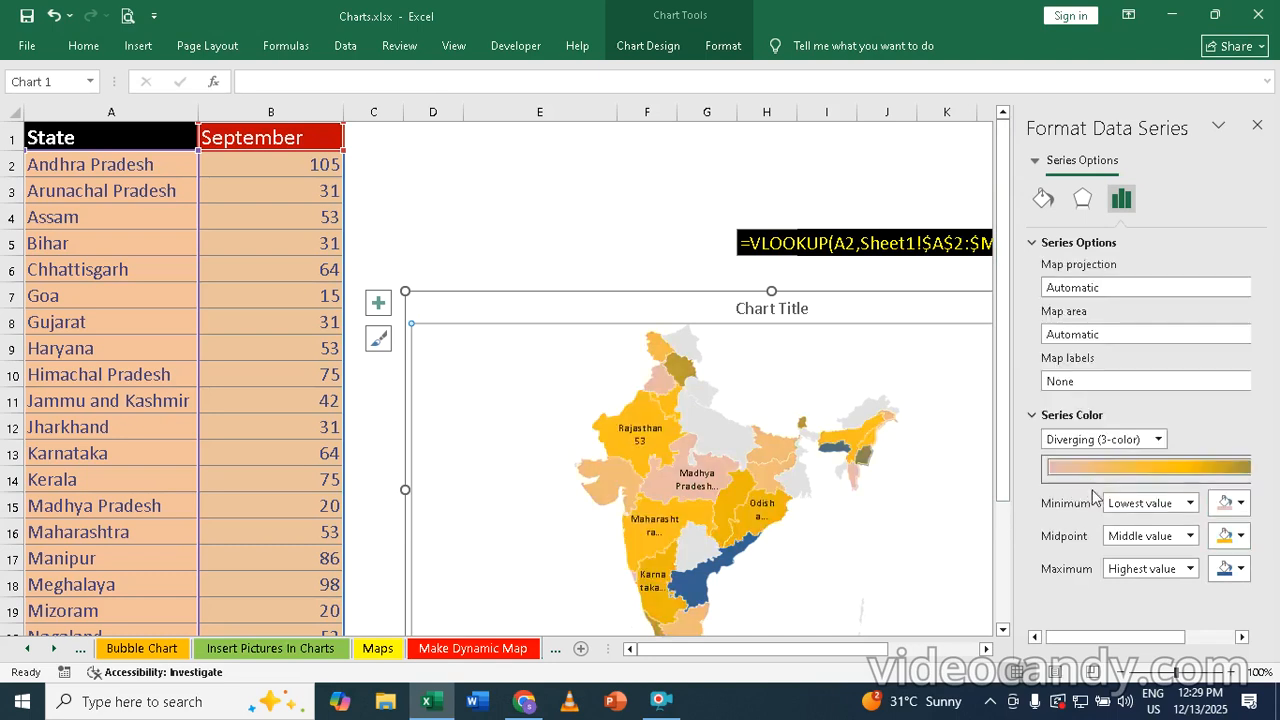
click(1241, 568)
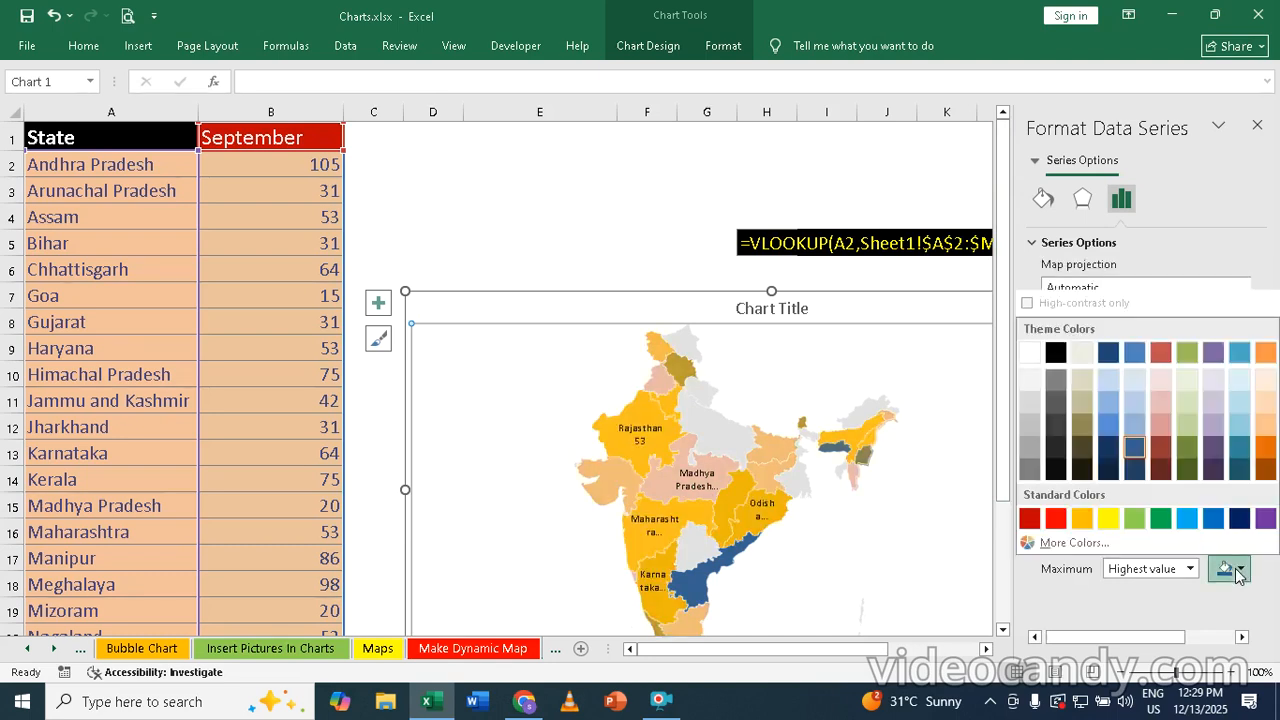
click(1029, 519)
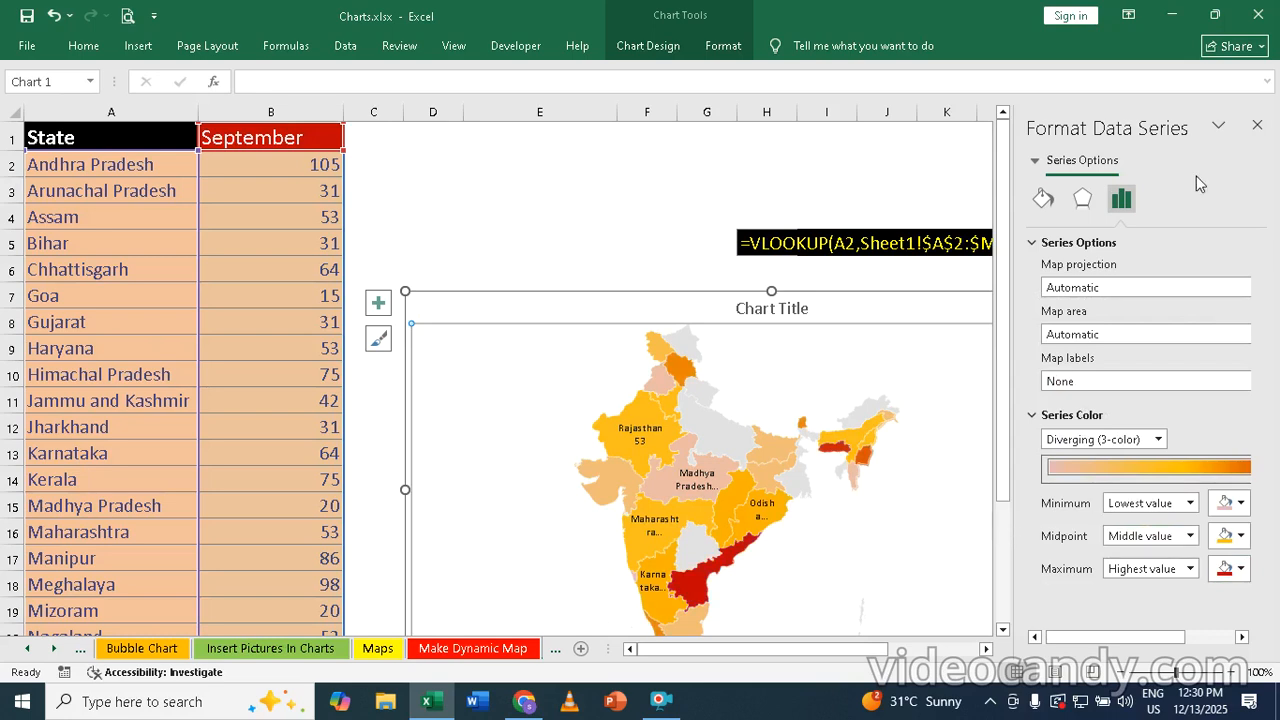
click(1257, 125)
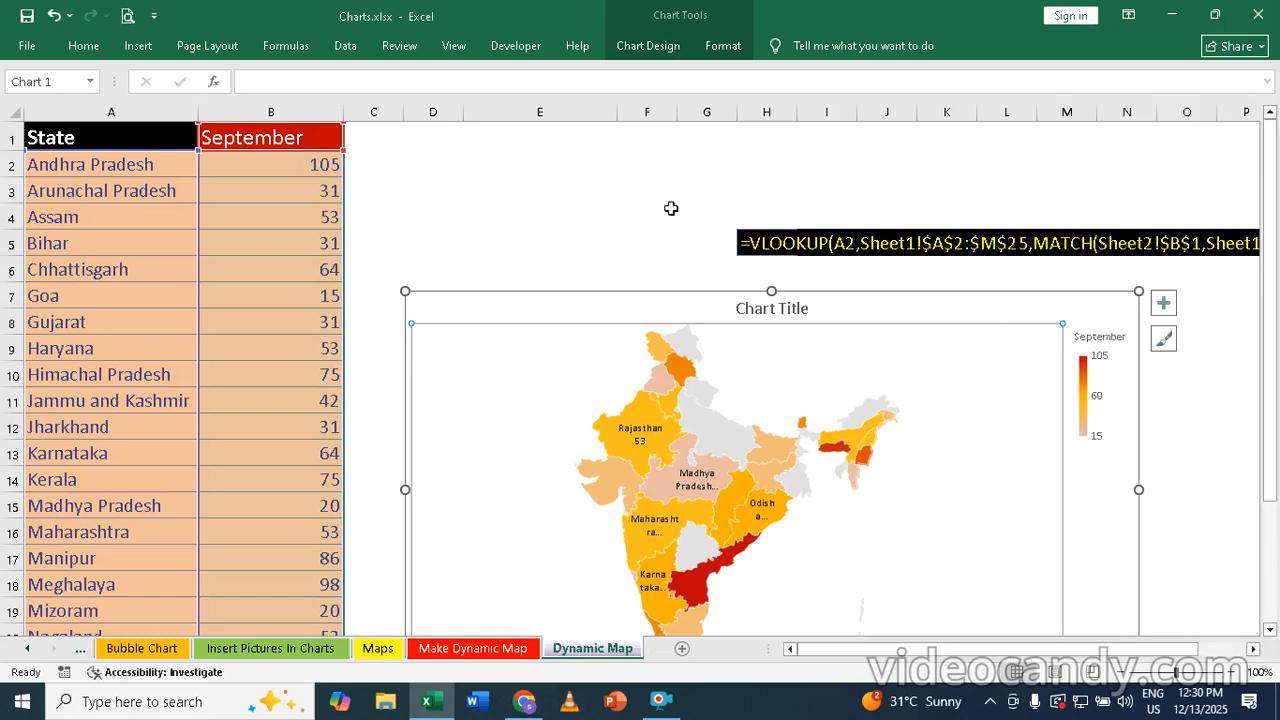
click(594, 209)
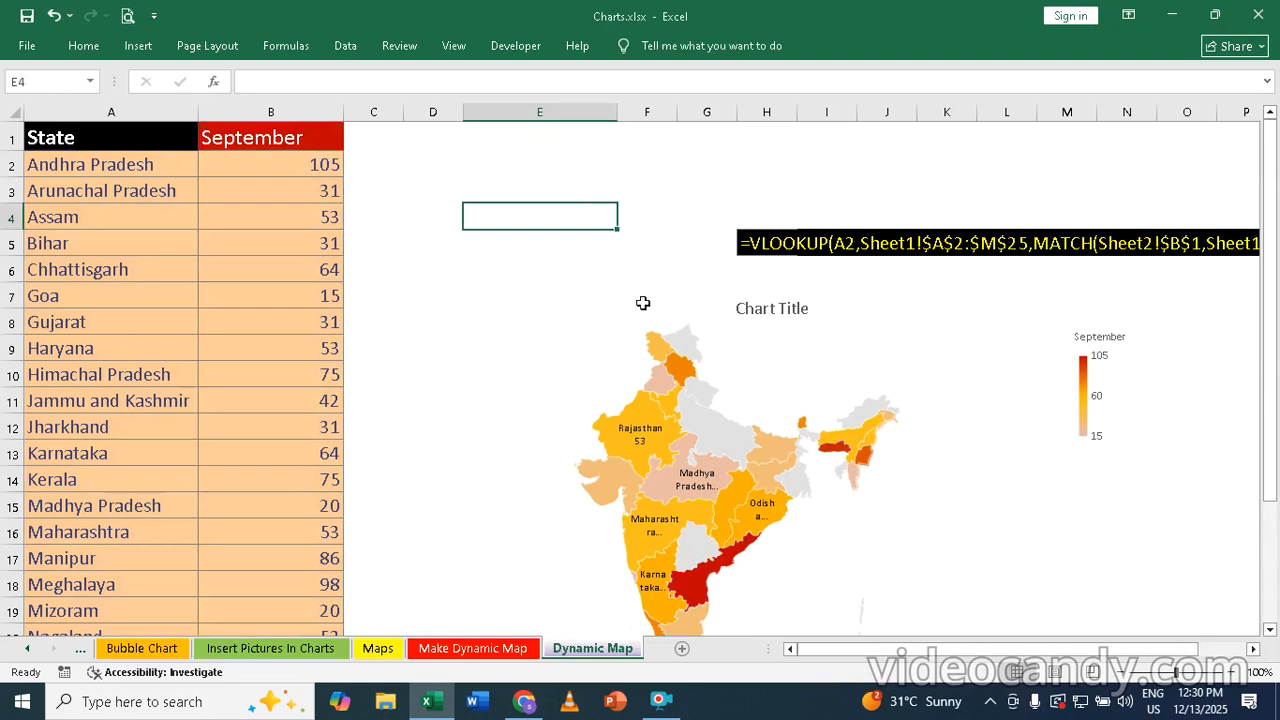
Set the font size of the map's data labels to 8
mouse_move(631, 441)
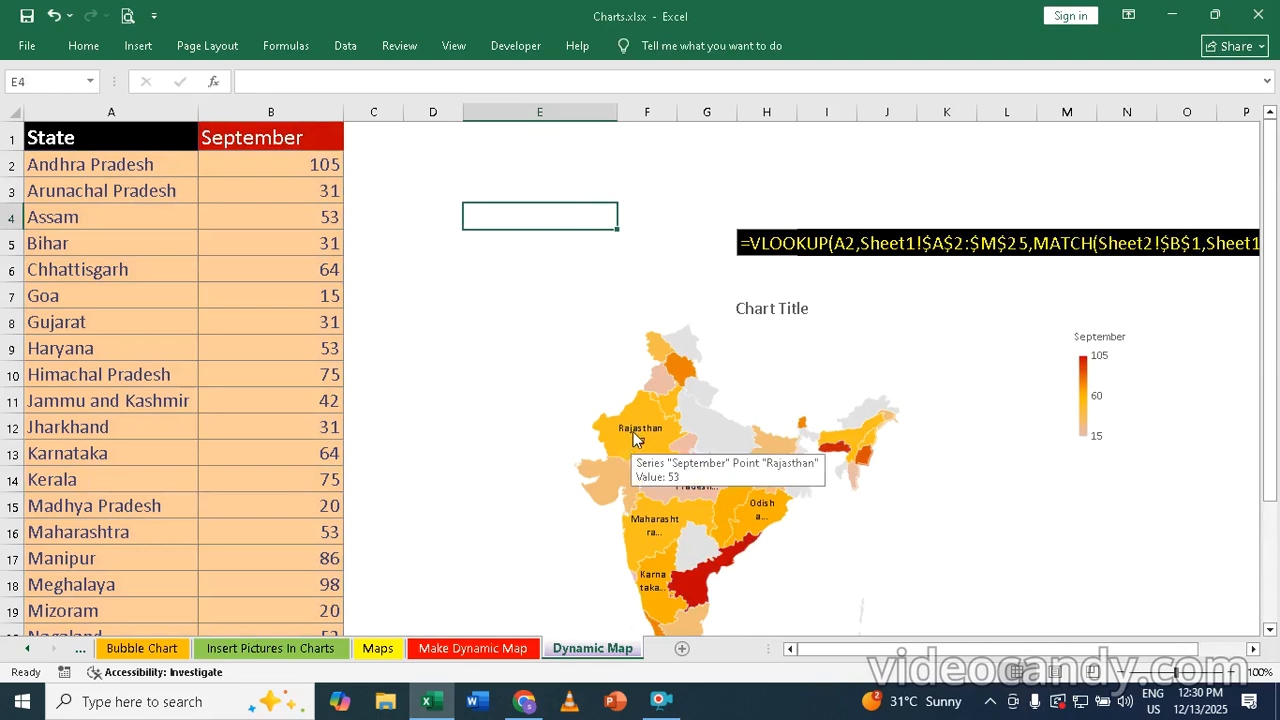
click(637, 435)
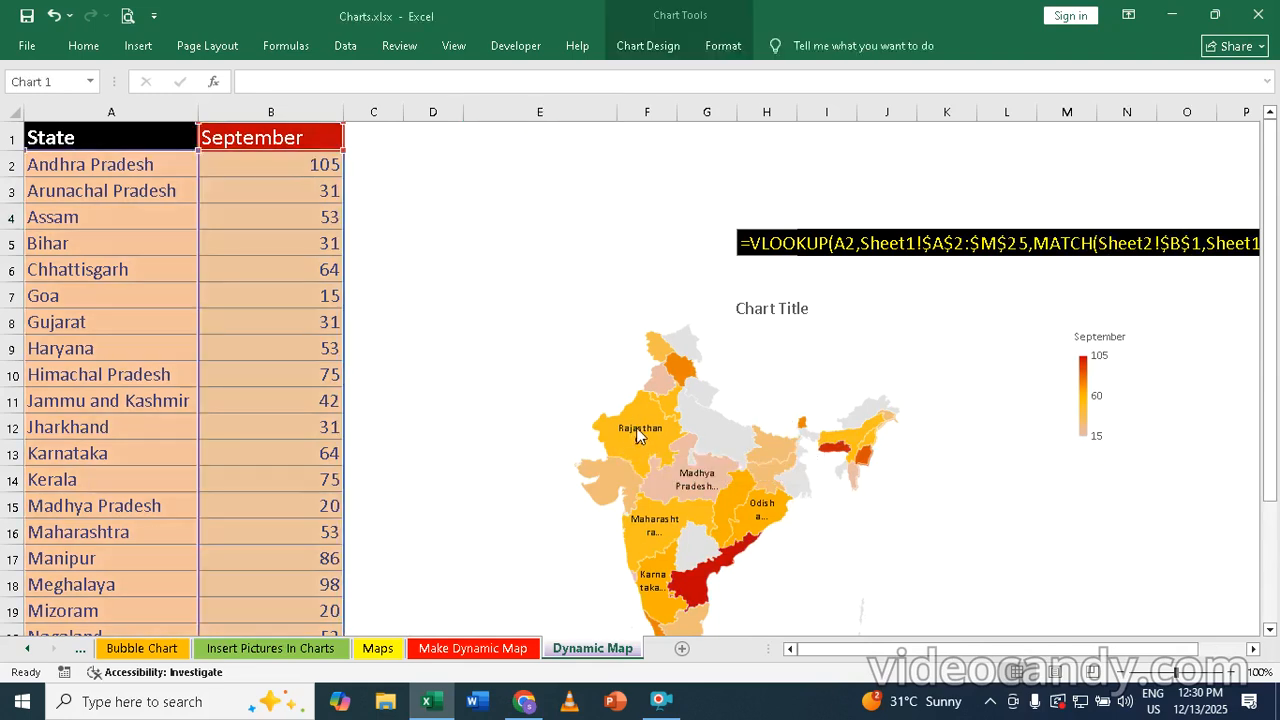
click(84, 50)
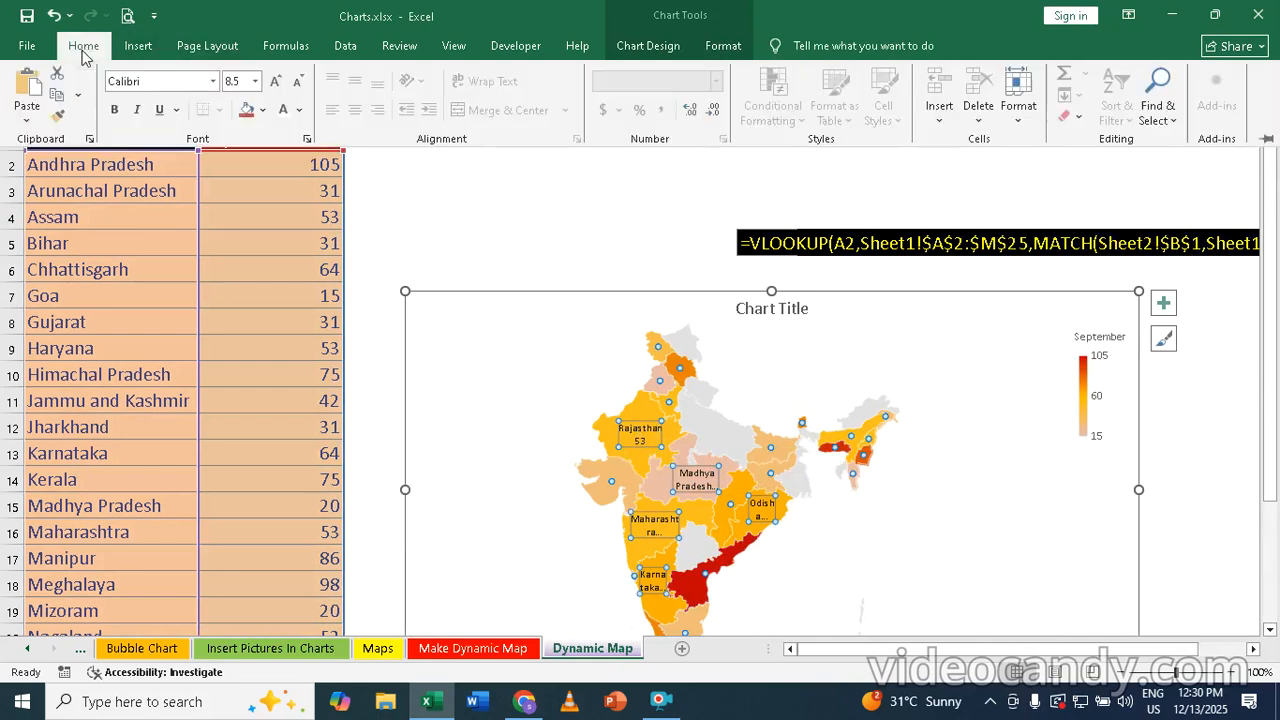
click(277, 82)
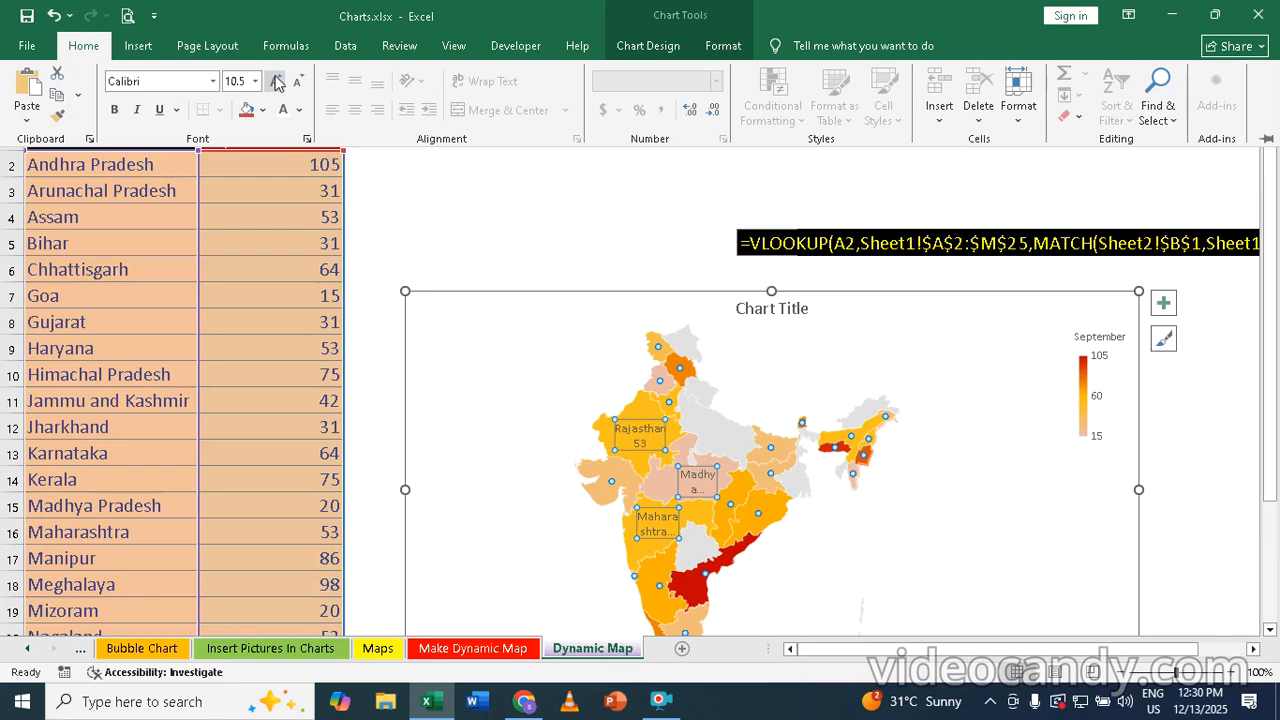
click(277, 82)
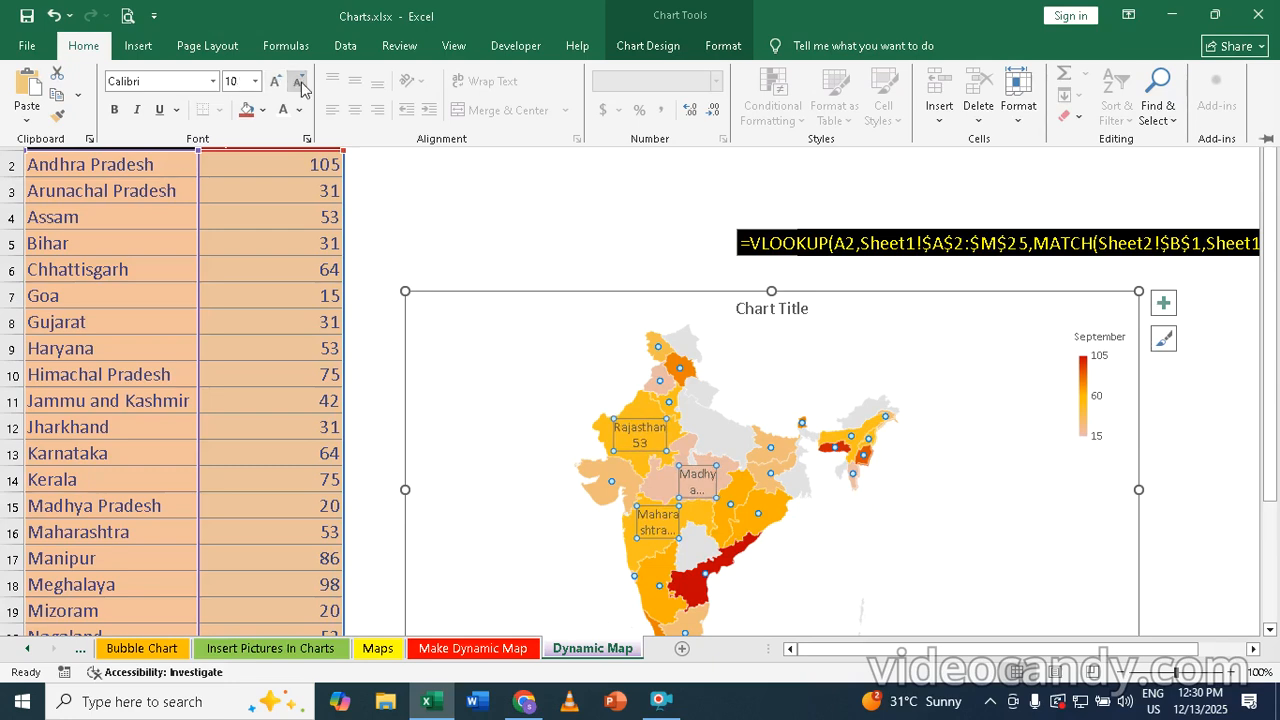
click(299, 82)
click(299, 82)
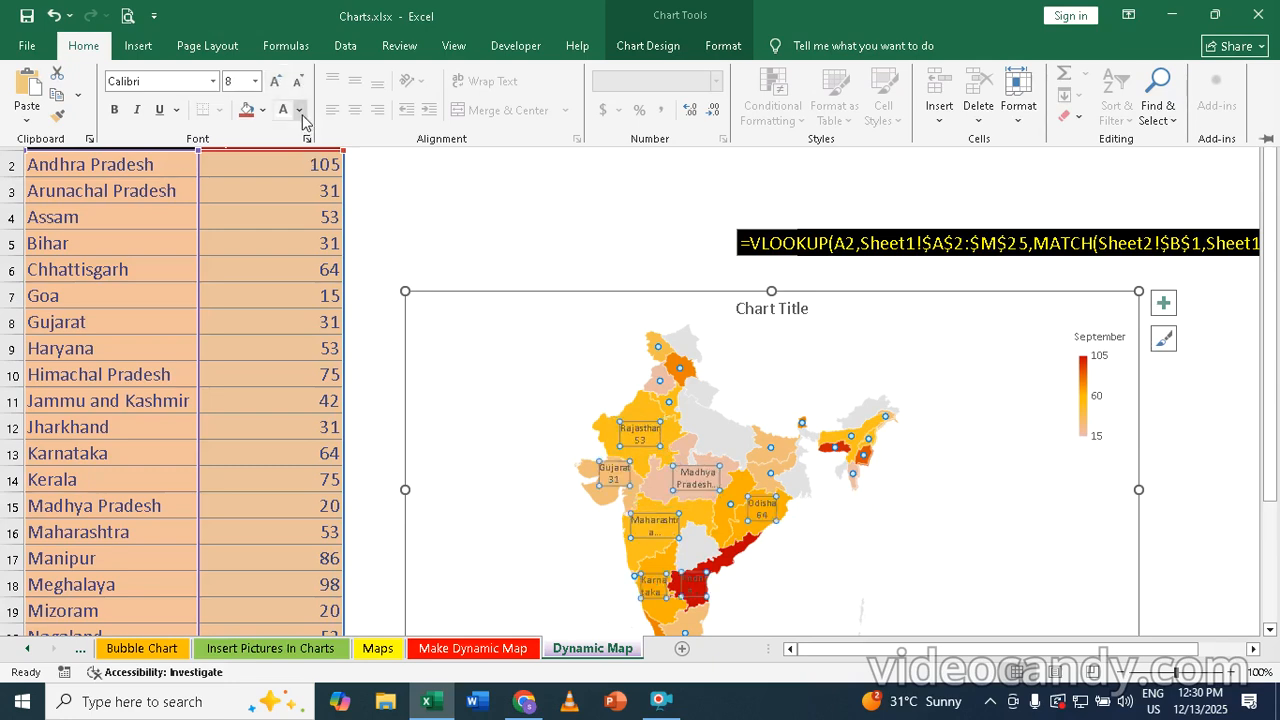
Make the map's data labels purple and bold
click(300, 112)
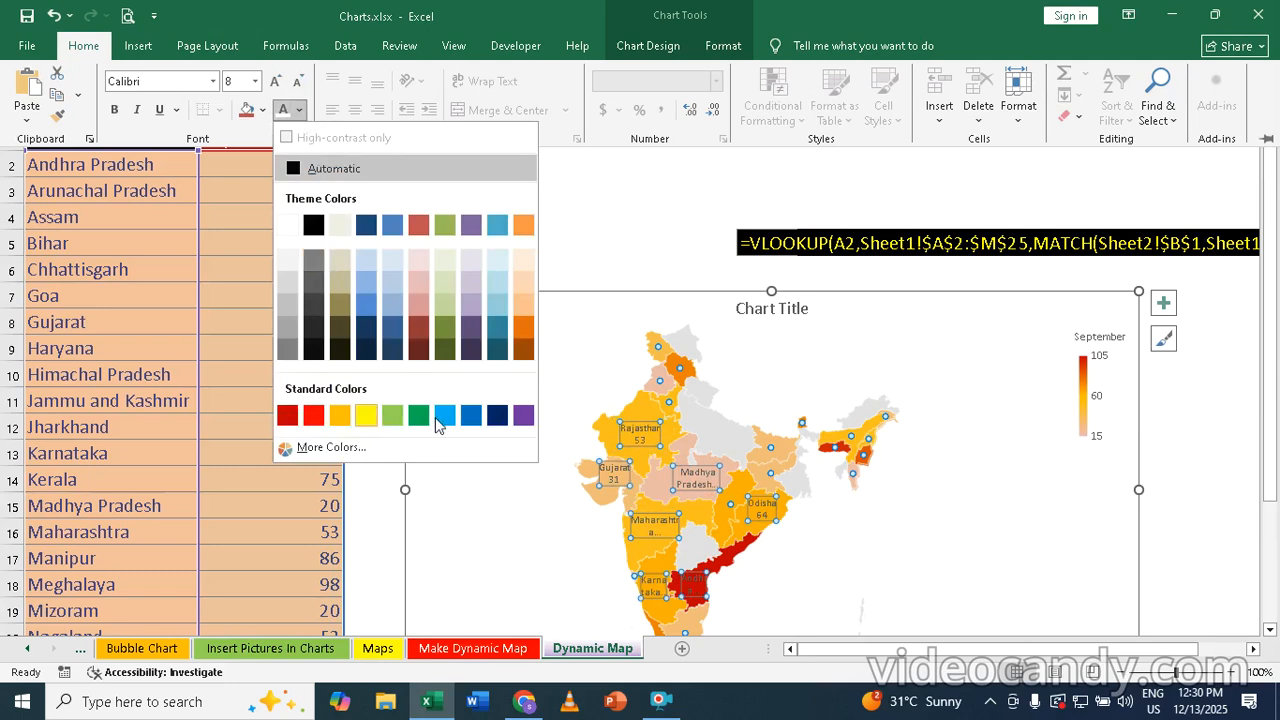
click(523, 416)
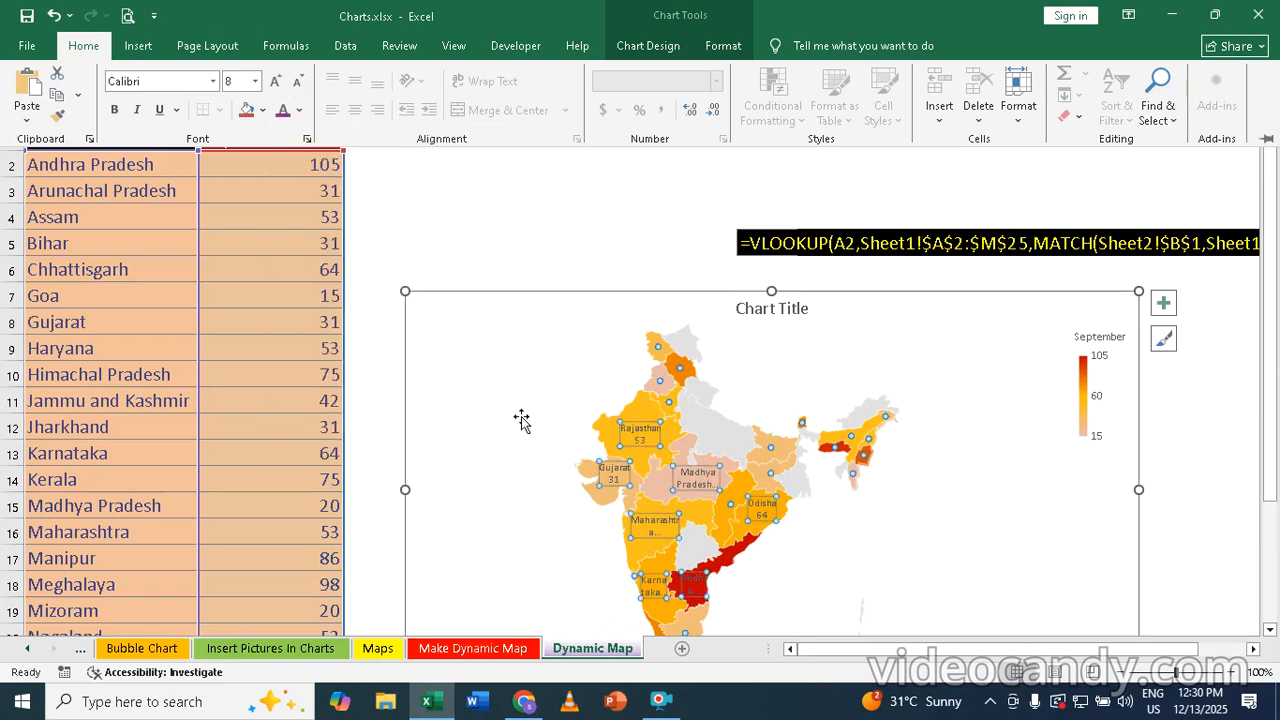
click(115, 113)
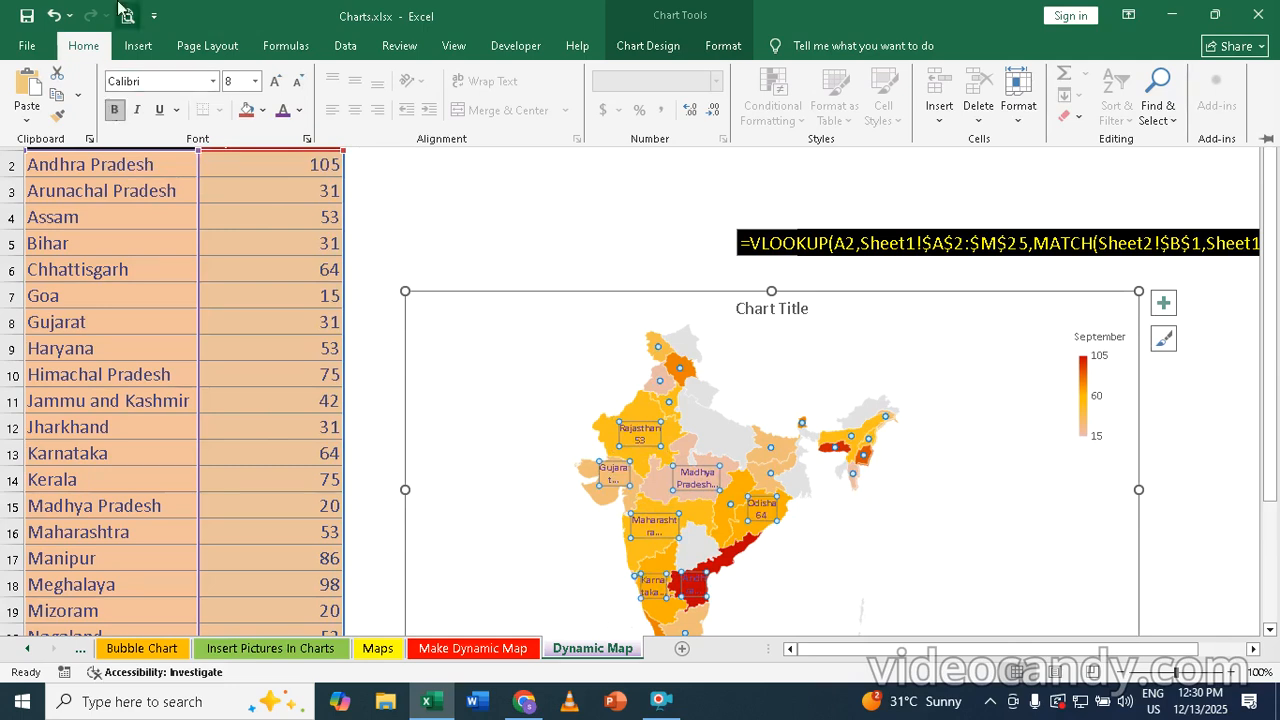
click(579, 203)
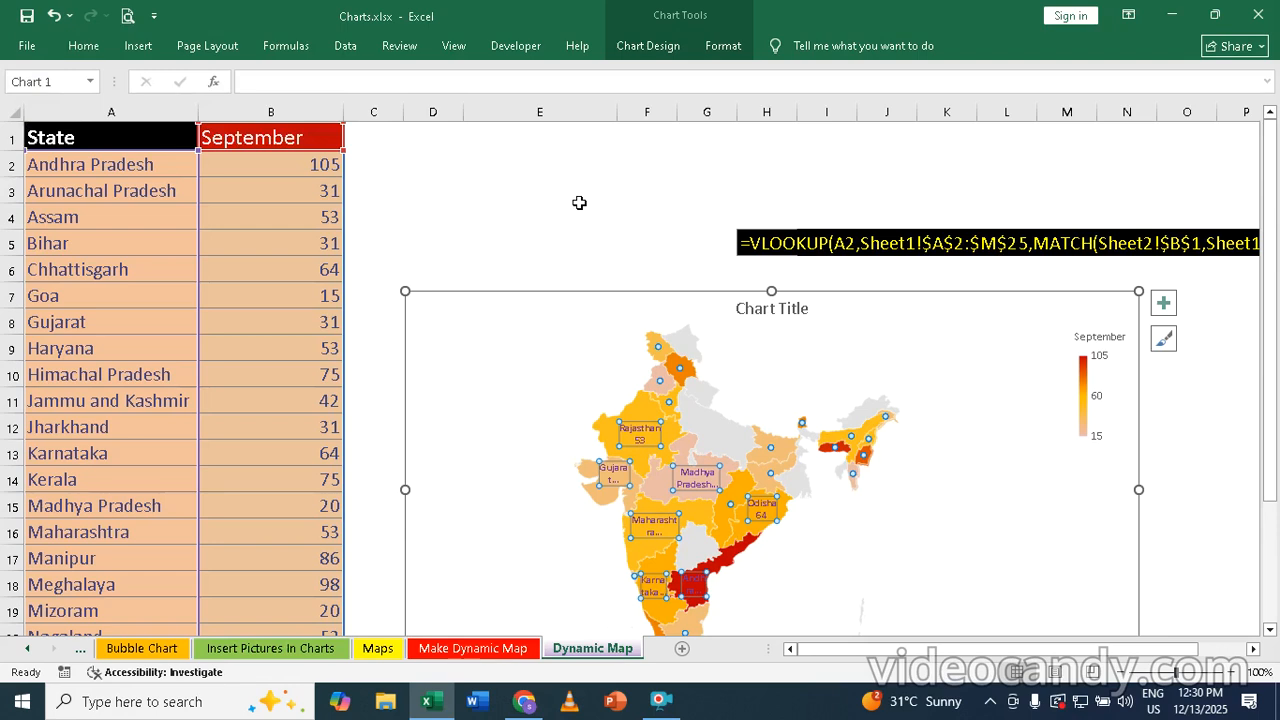